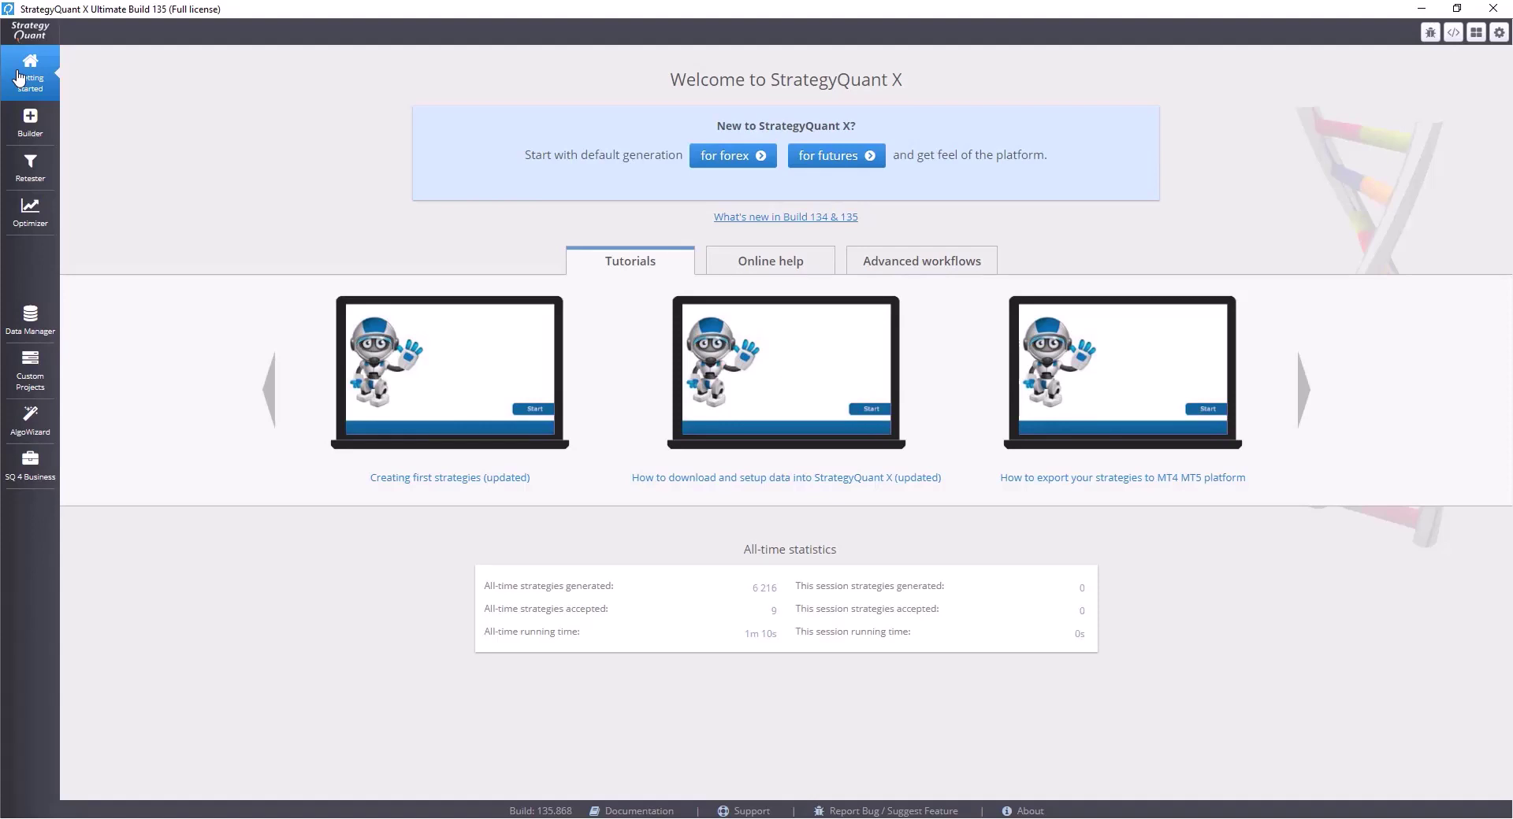
Step: Show the Retester Portfolio's overview statistics and highlight its $1528.4 drawdown
click(26, 172)
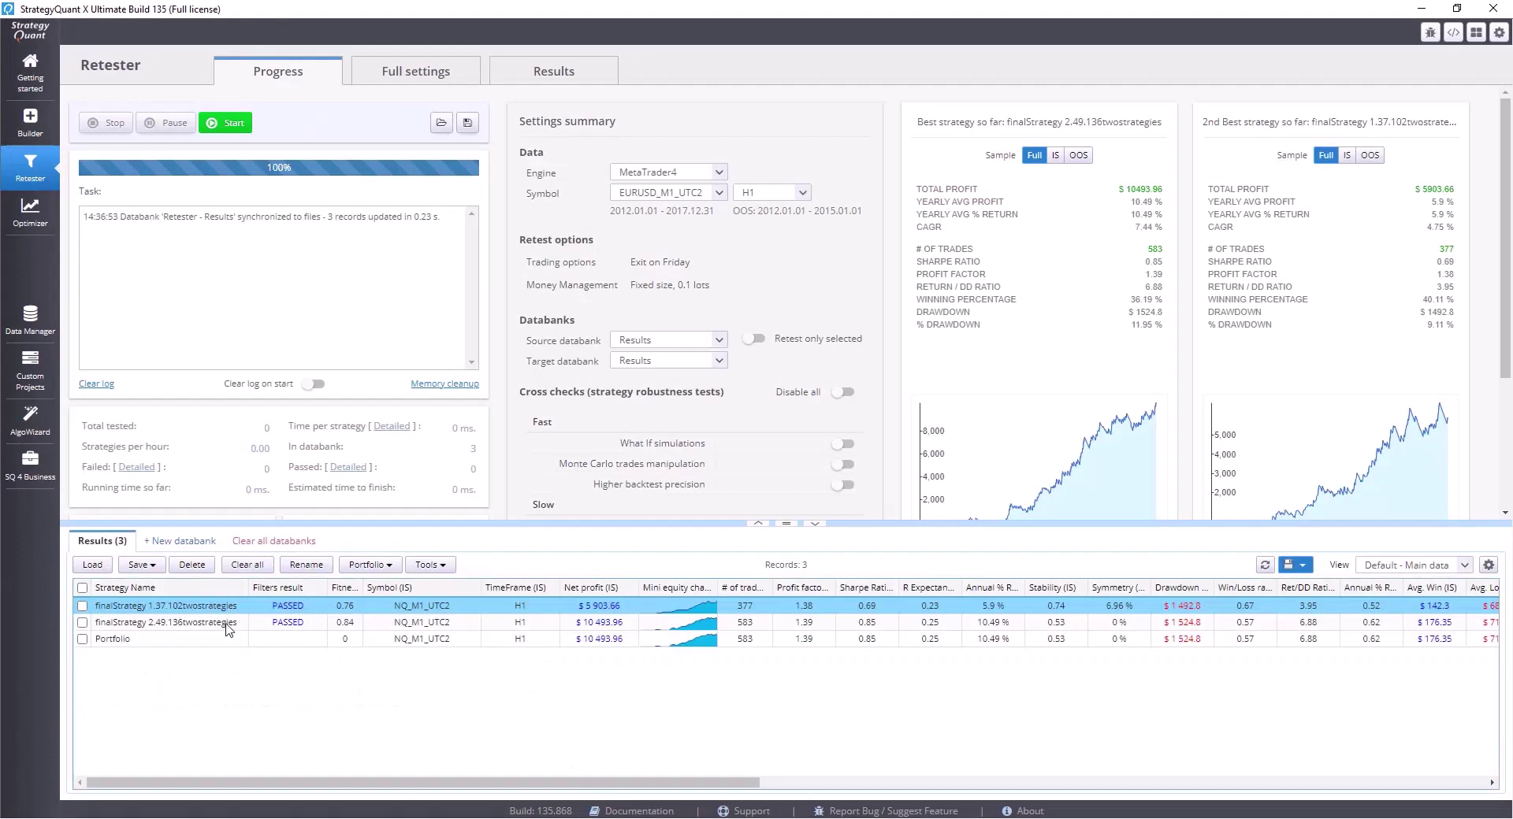
click(231, 622)
double_click(193, 648)
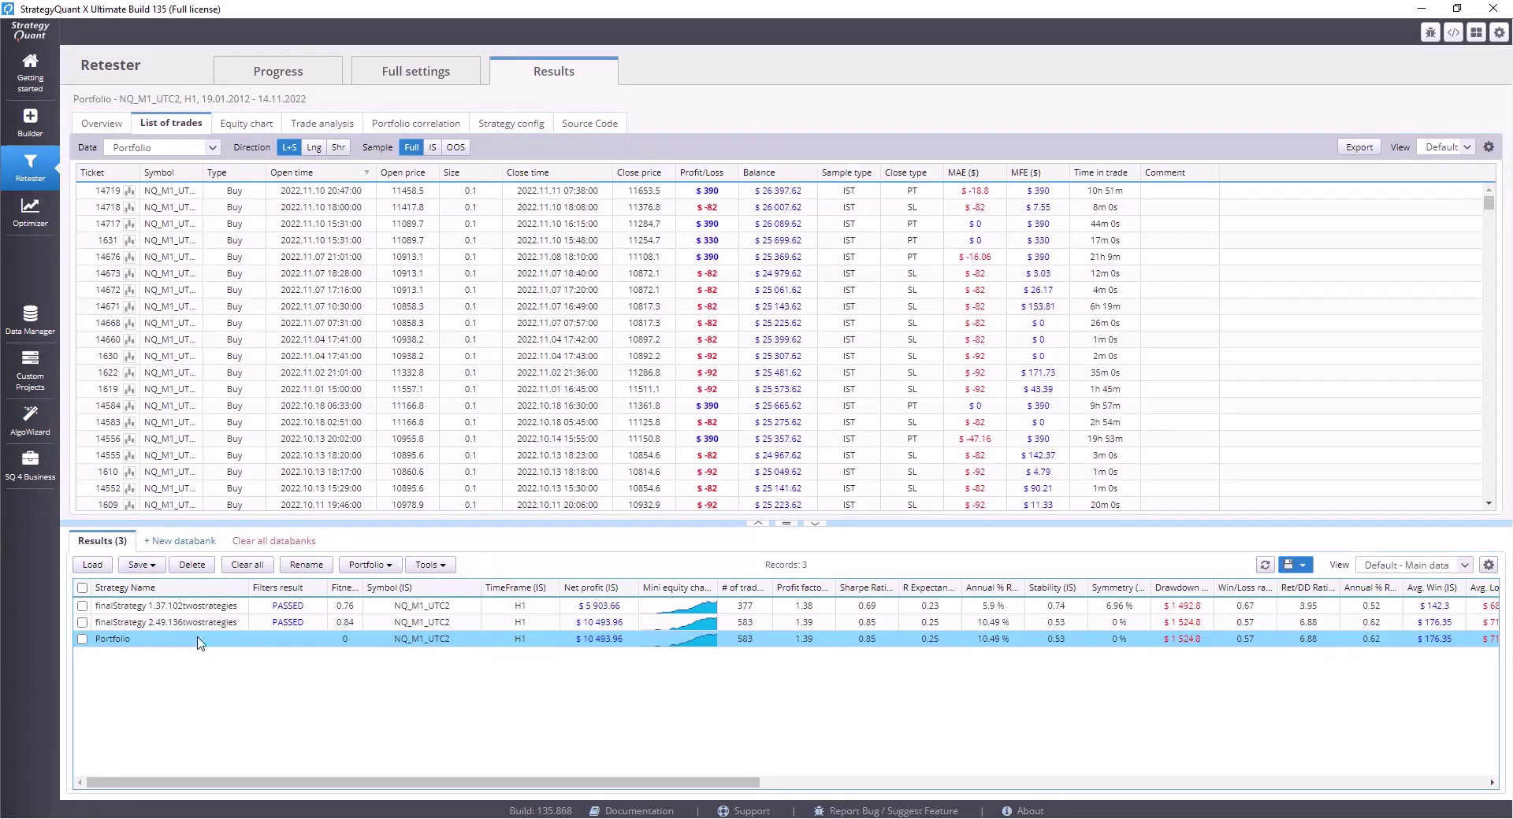
click(100, 128)
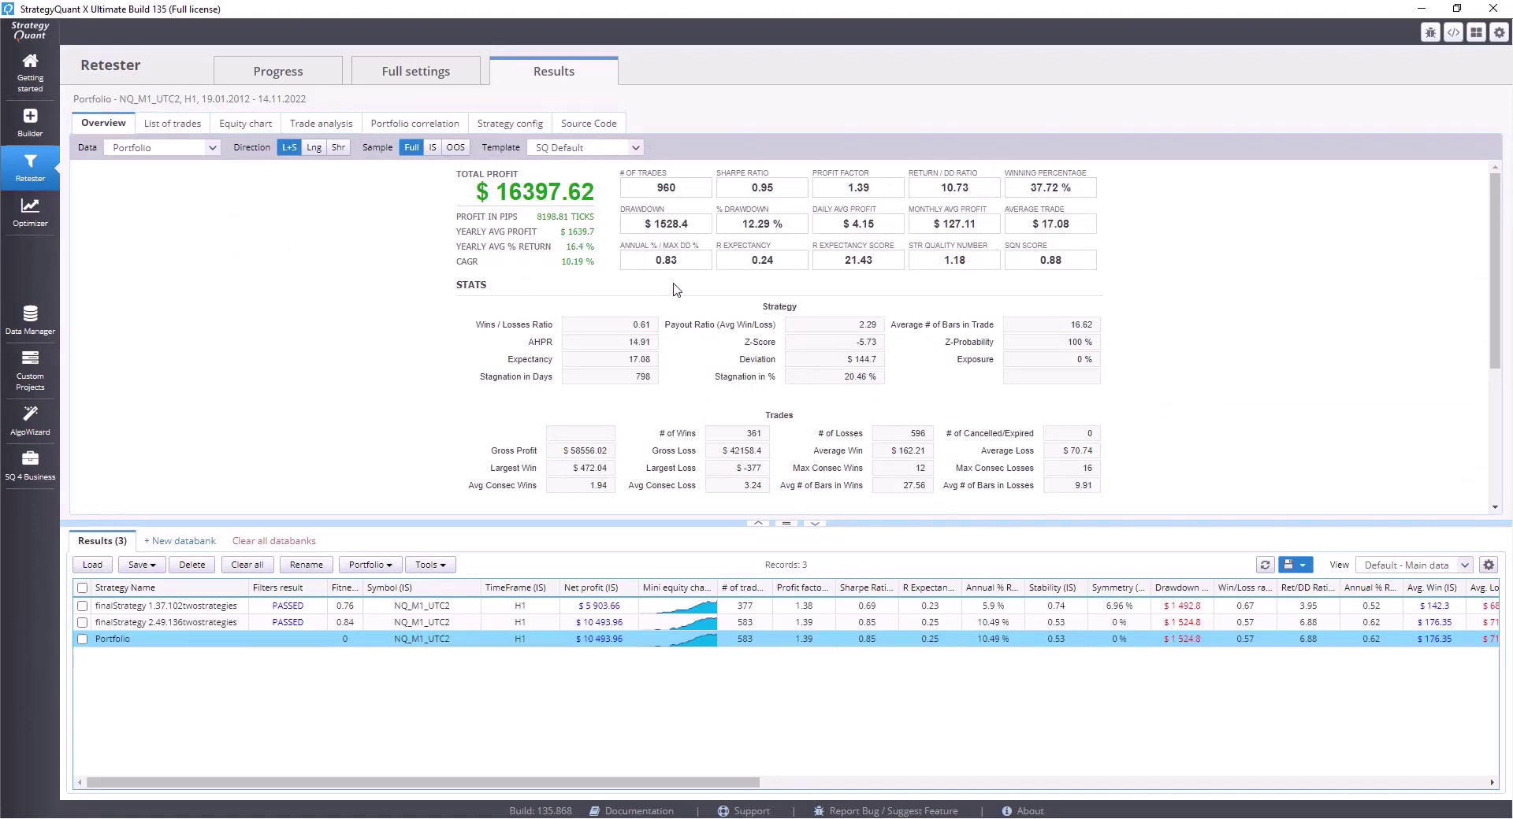
drag(690, 224, 646, 226)
click(885, 297)
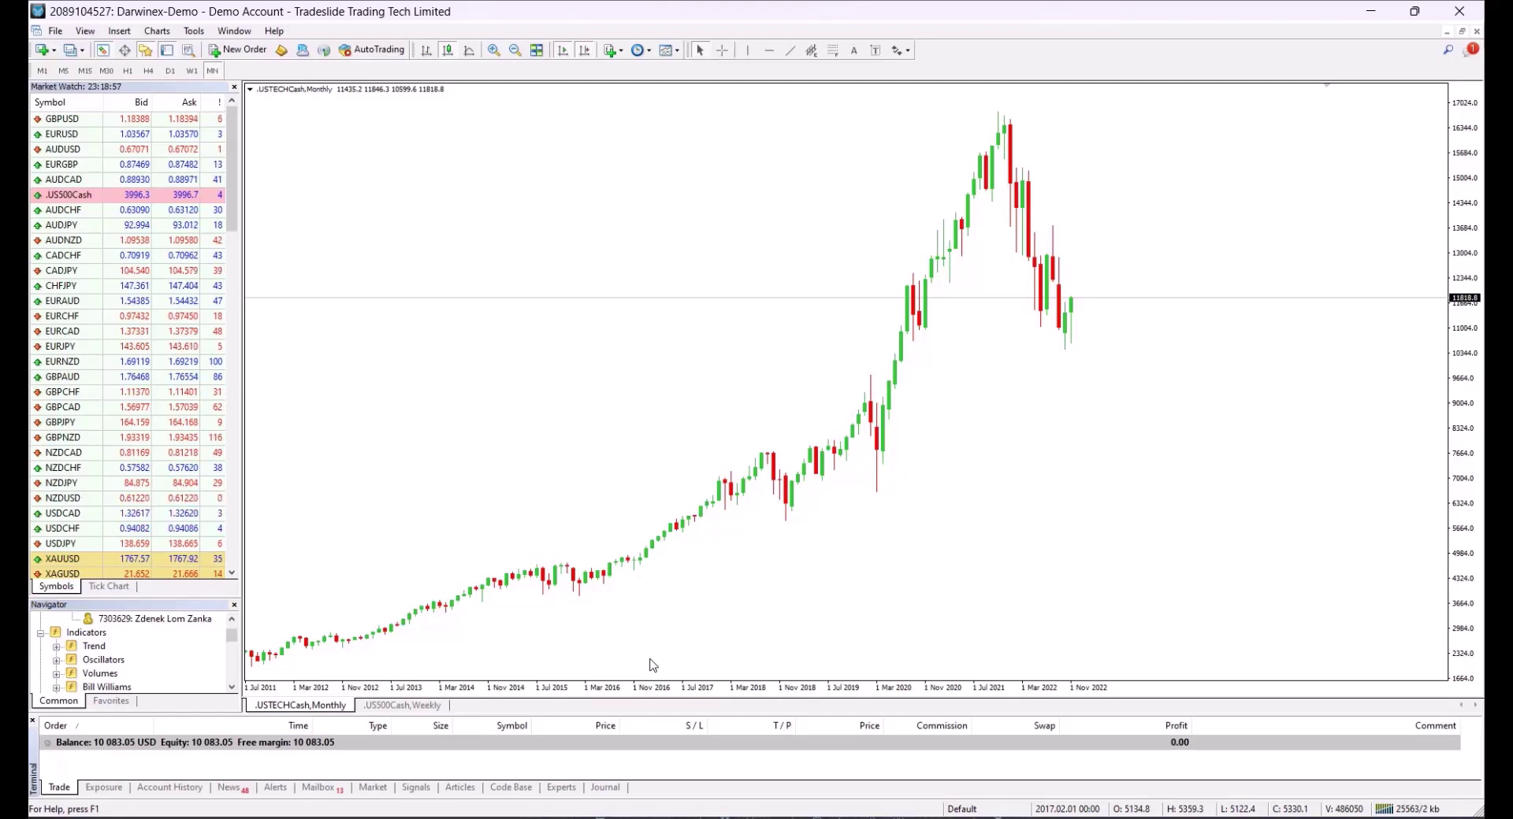
Step: Put GBPCHF on the chart and buy 0.01 lots at market
click(77, 393)
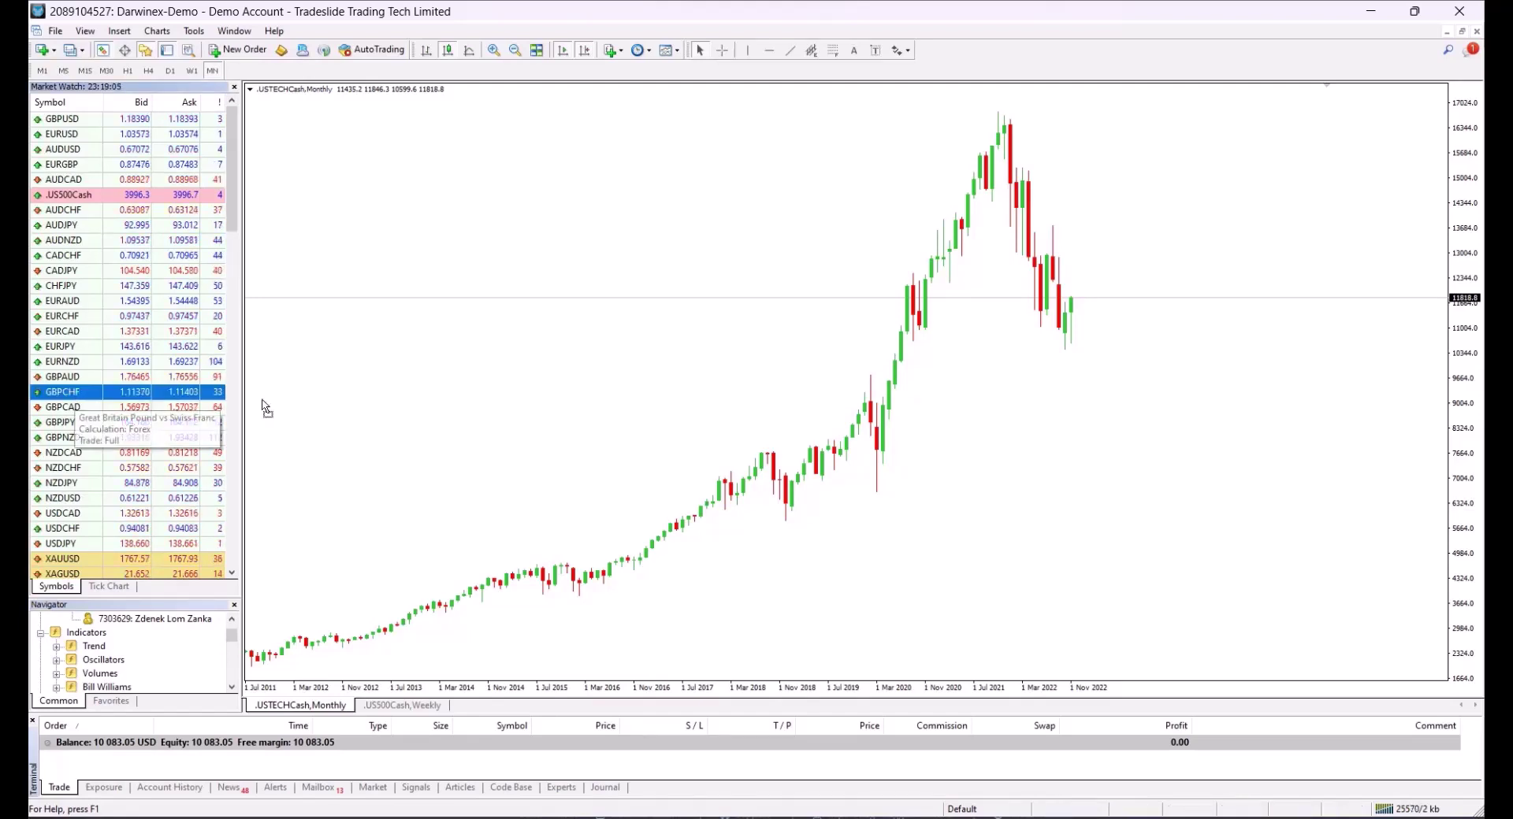
drag(76, 399, 503, 398)
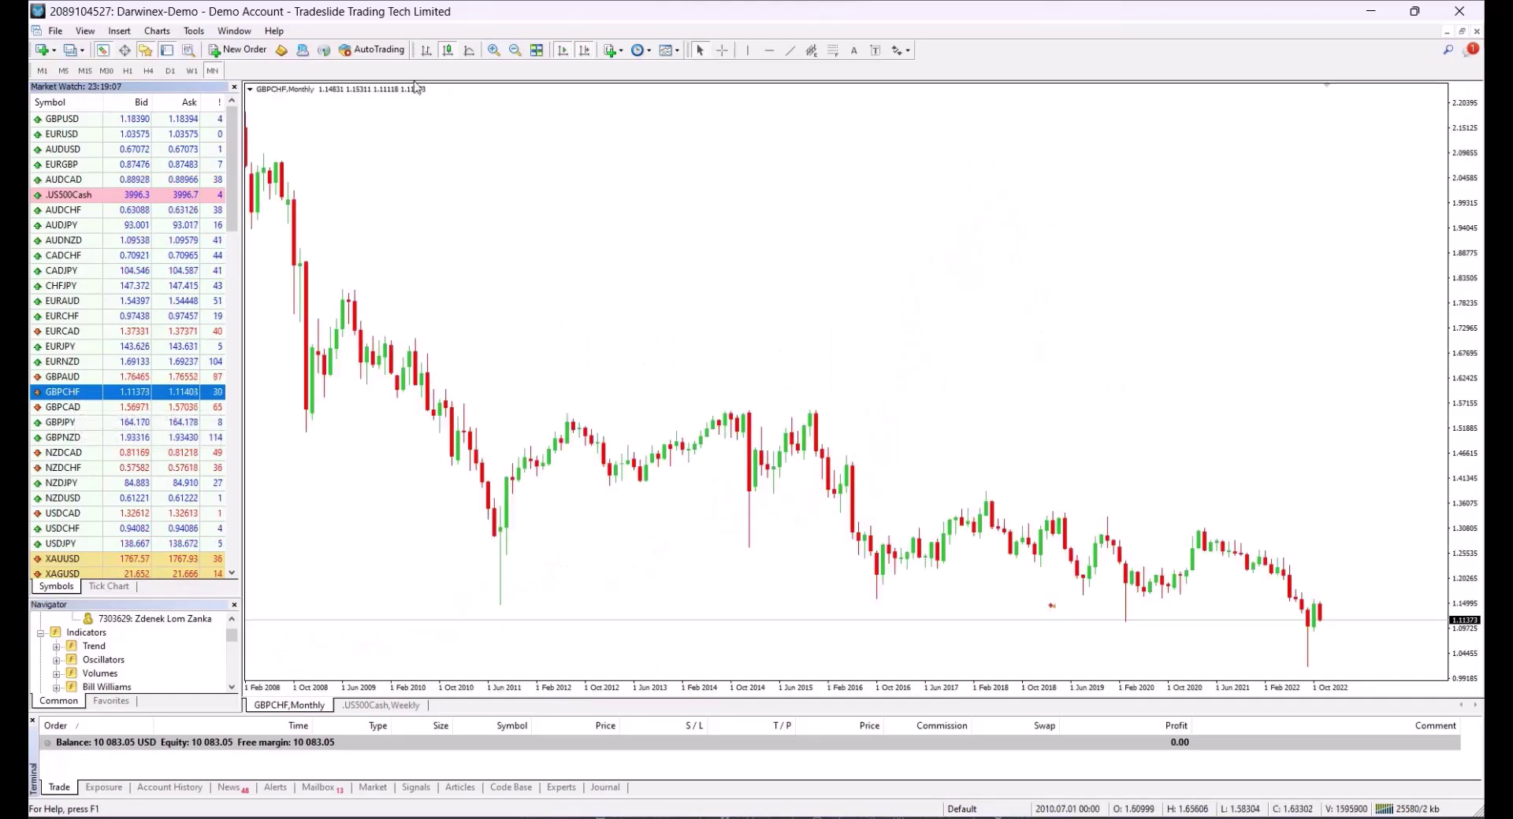
click(238, 49)
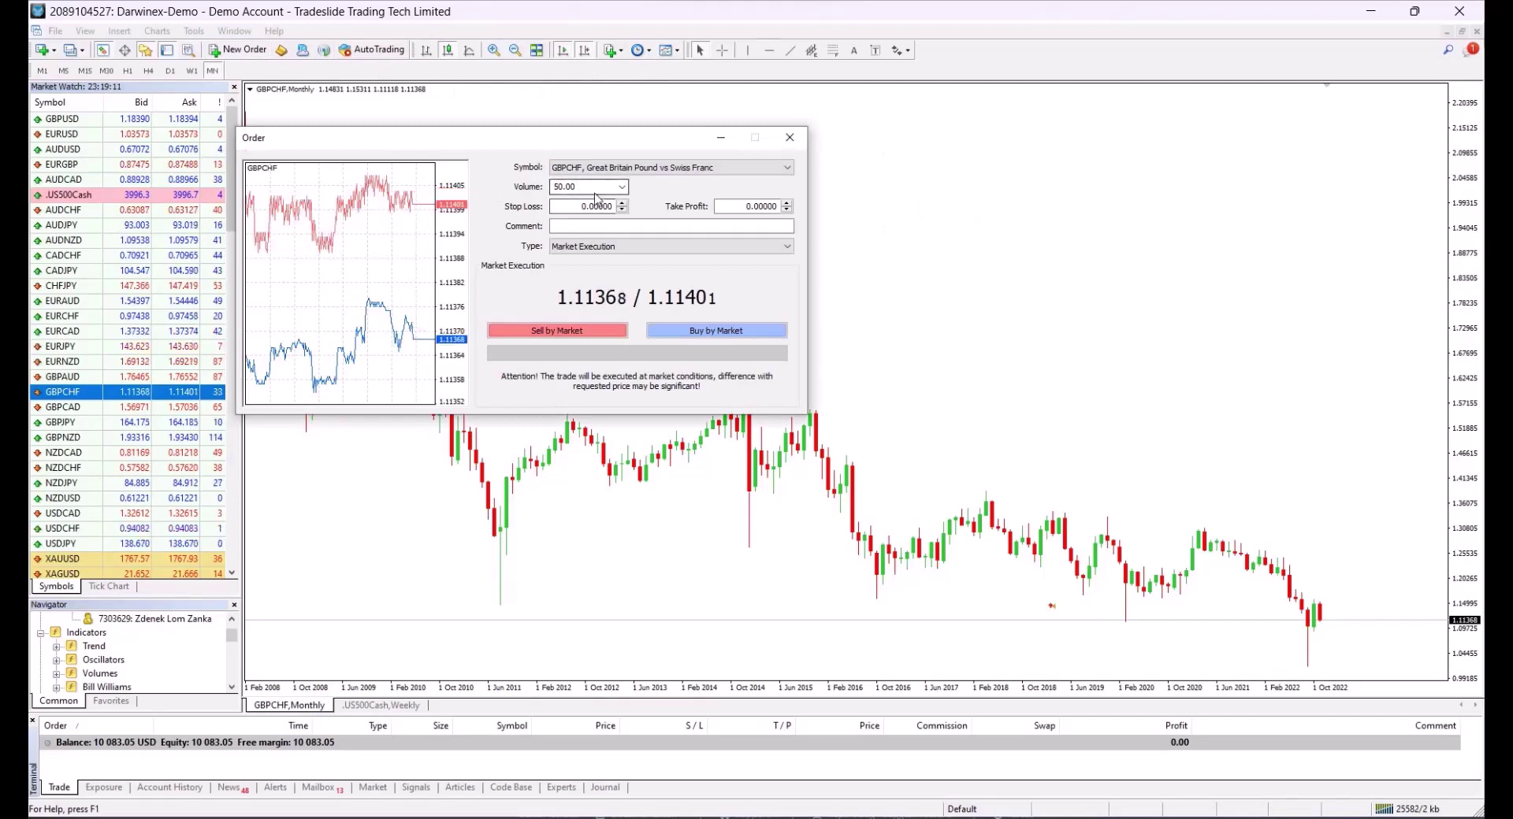
click(622, 187)
click(574, 201)
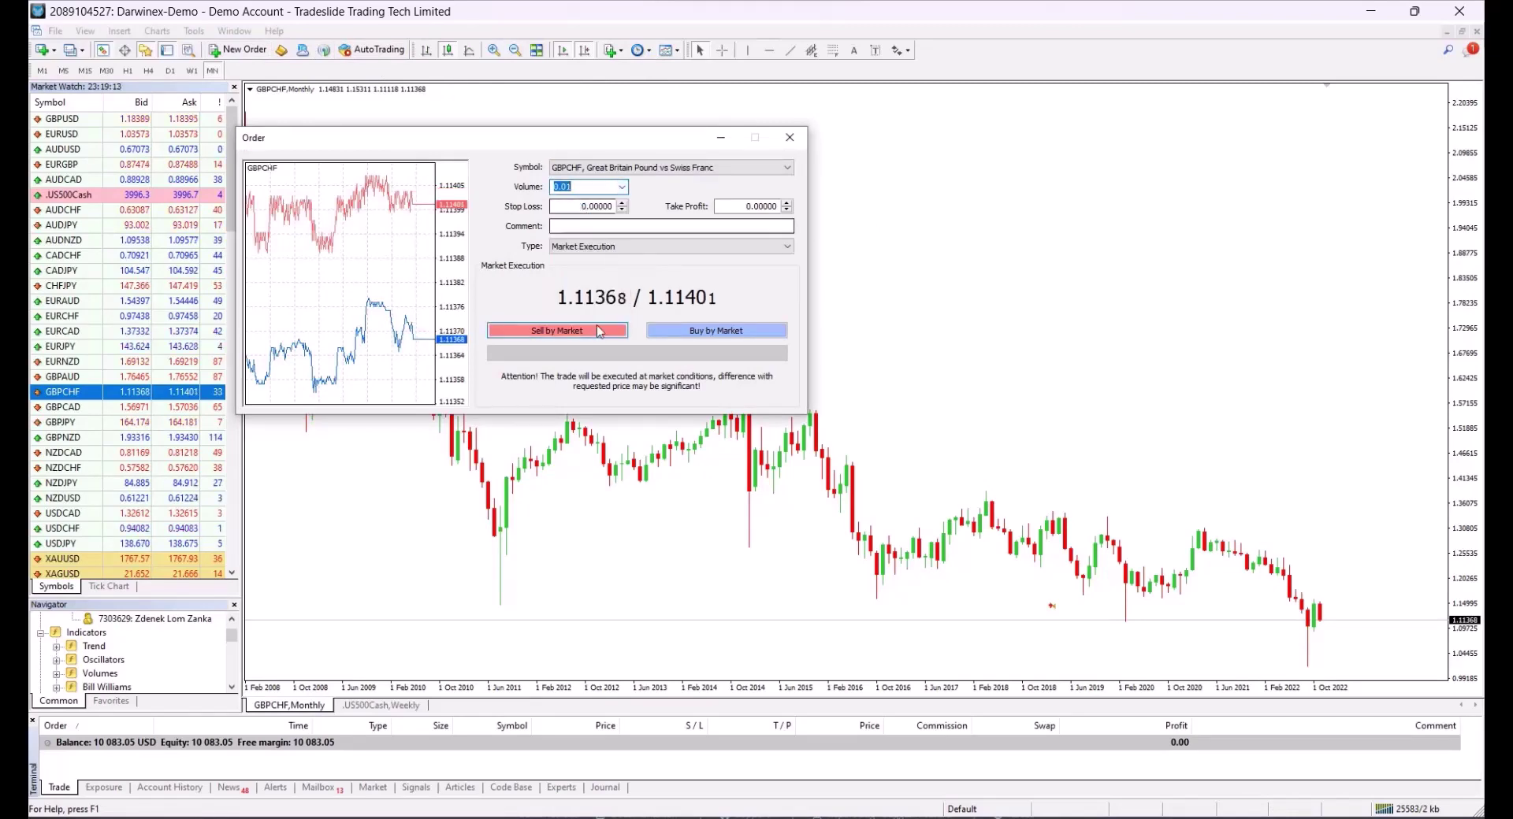
click(696, 332)
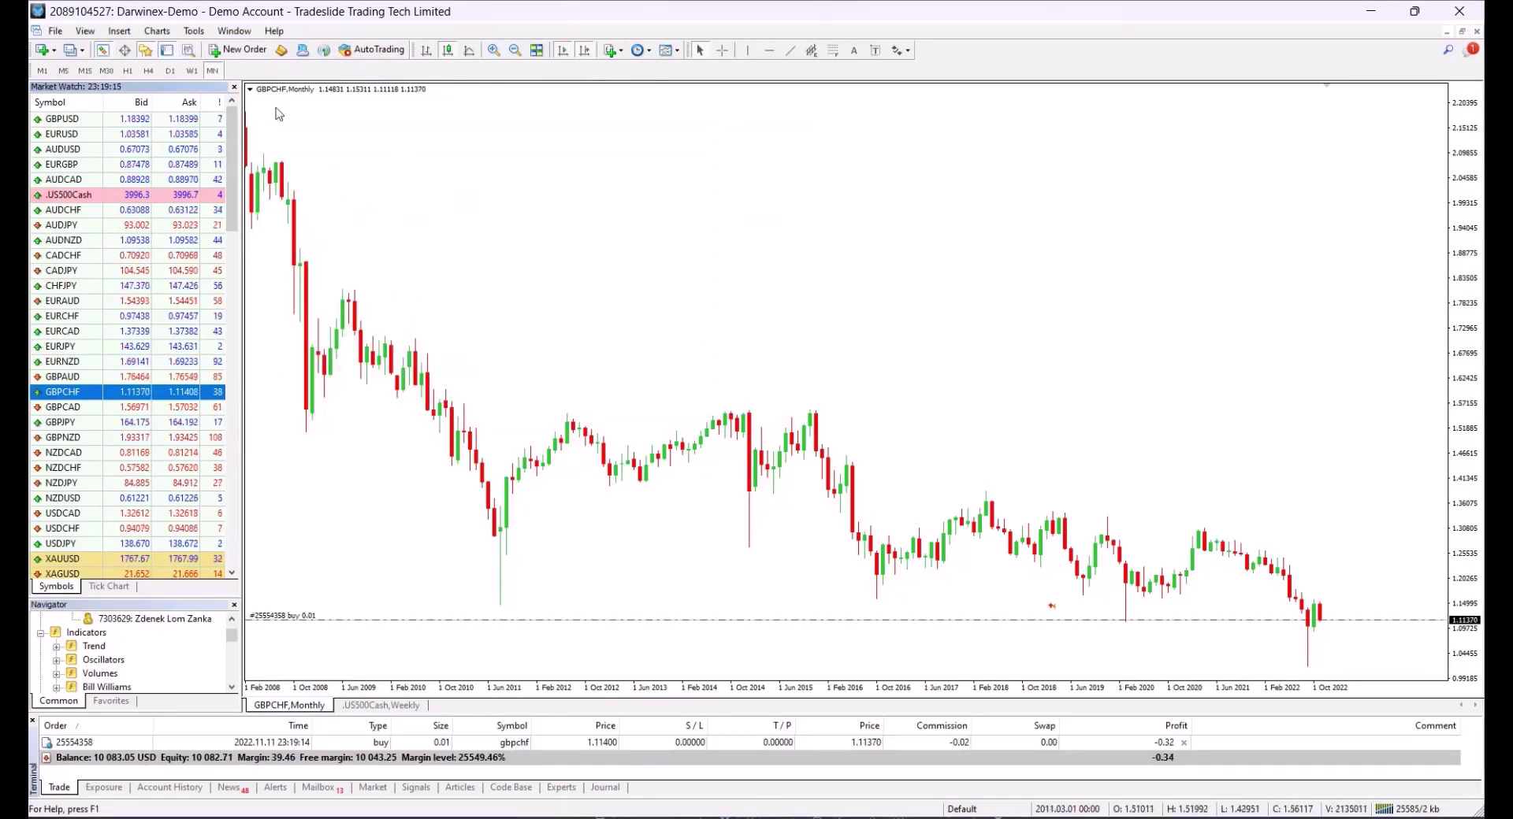
Step: Place a second 0.01-lot GBPCHF buy and one 0.01-lot sell at market
click(226, 57)
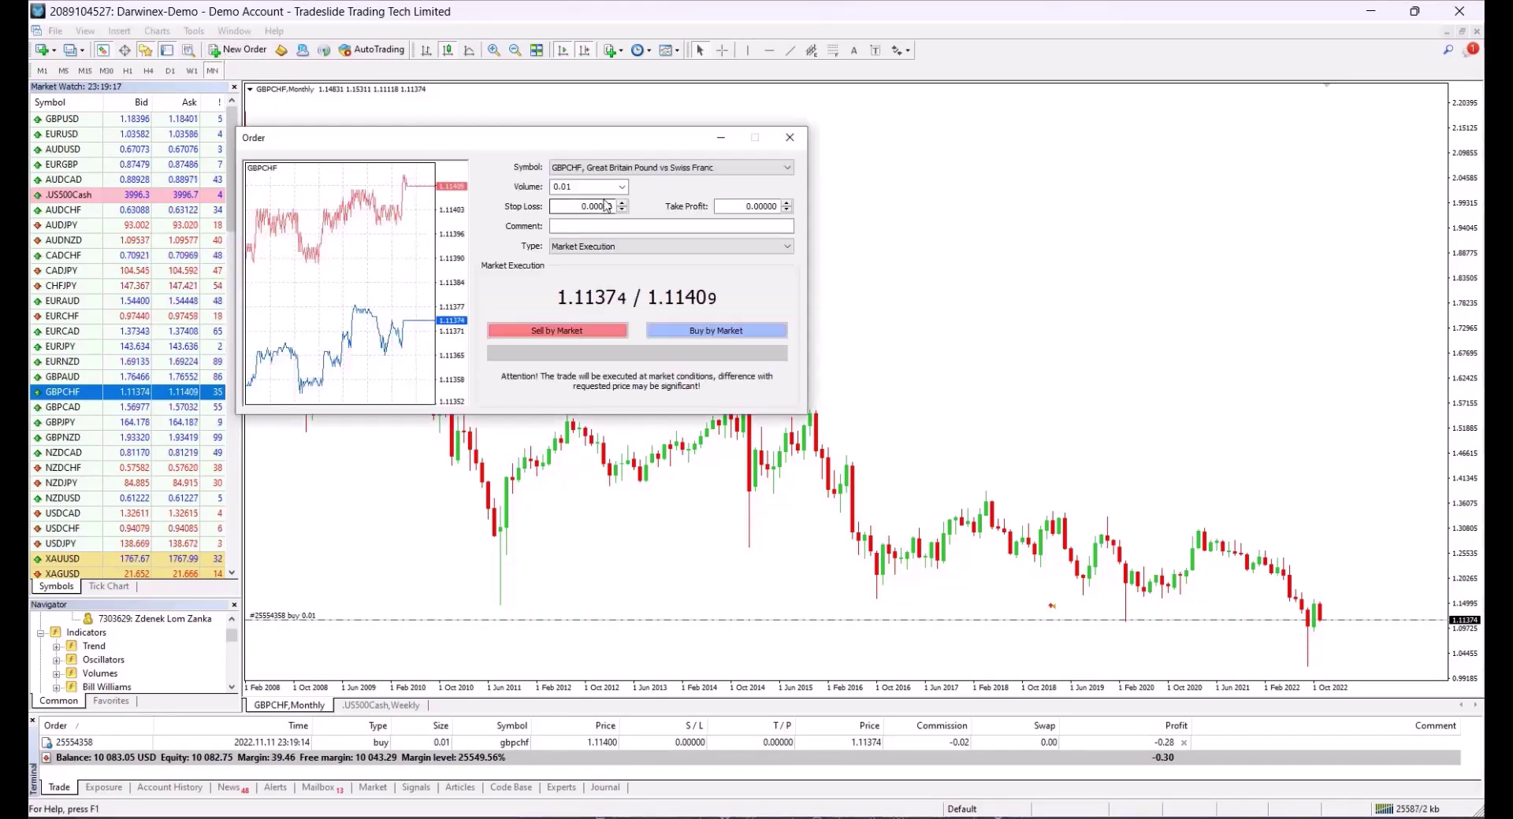
click(701, 331)
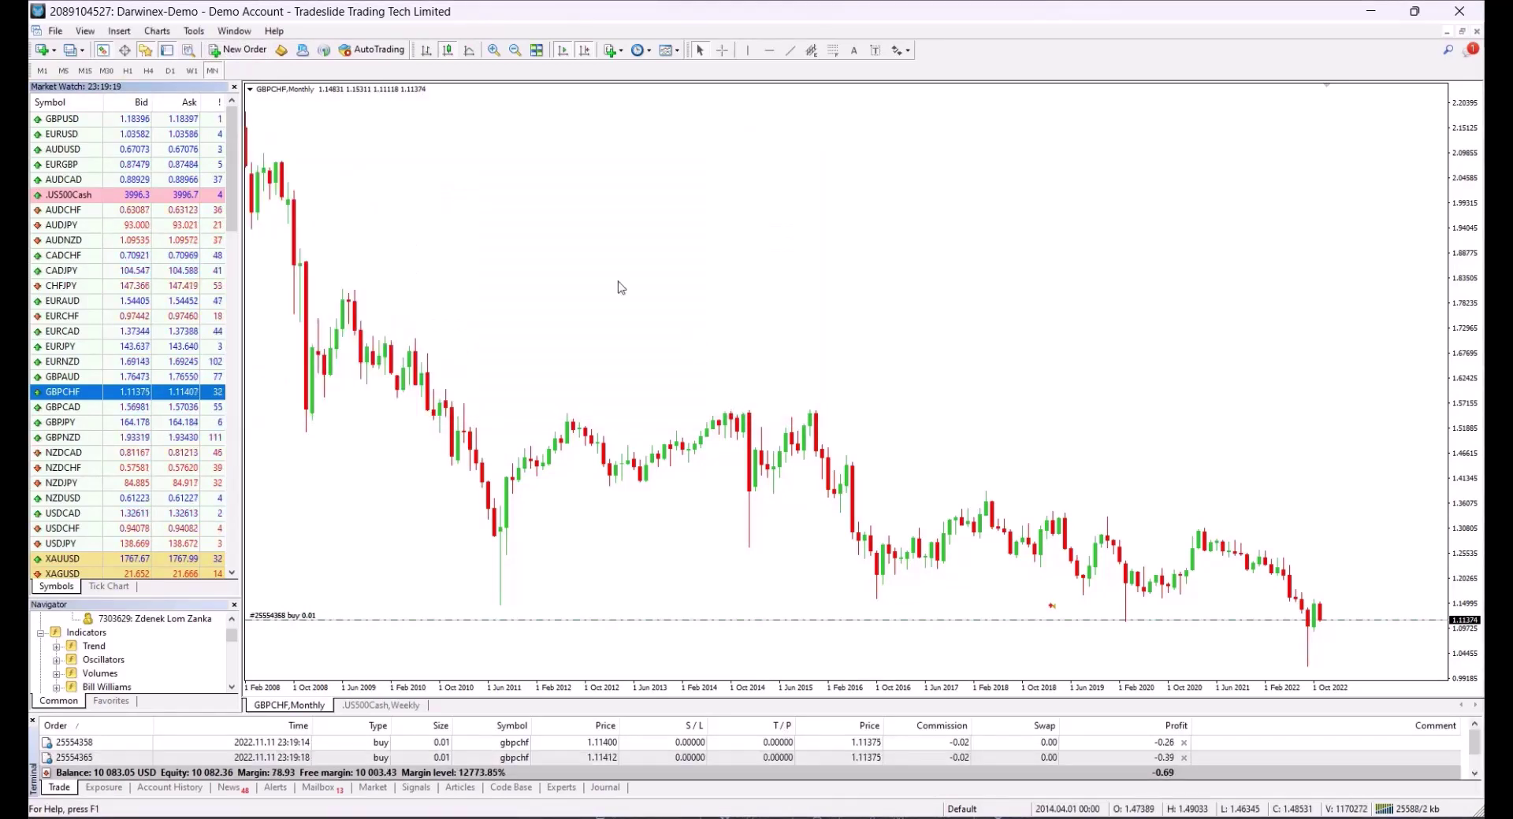
click(234, 57)
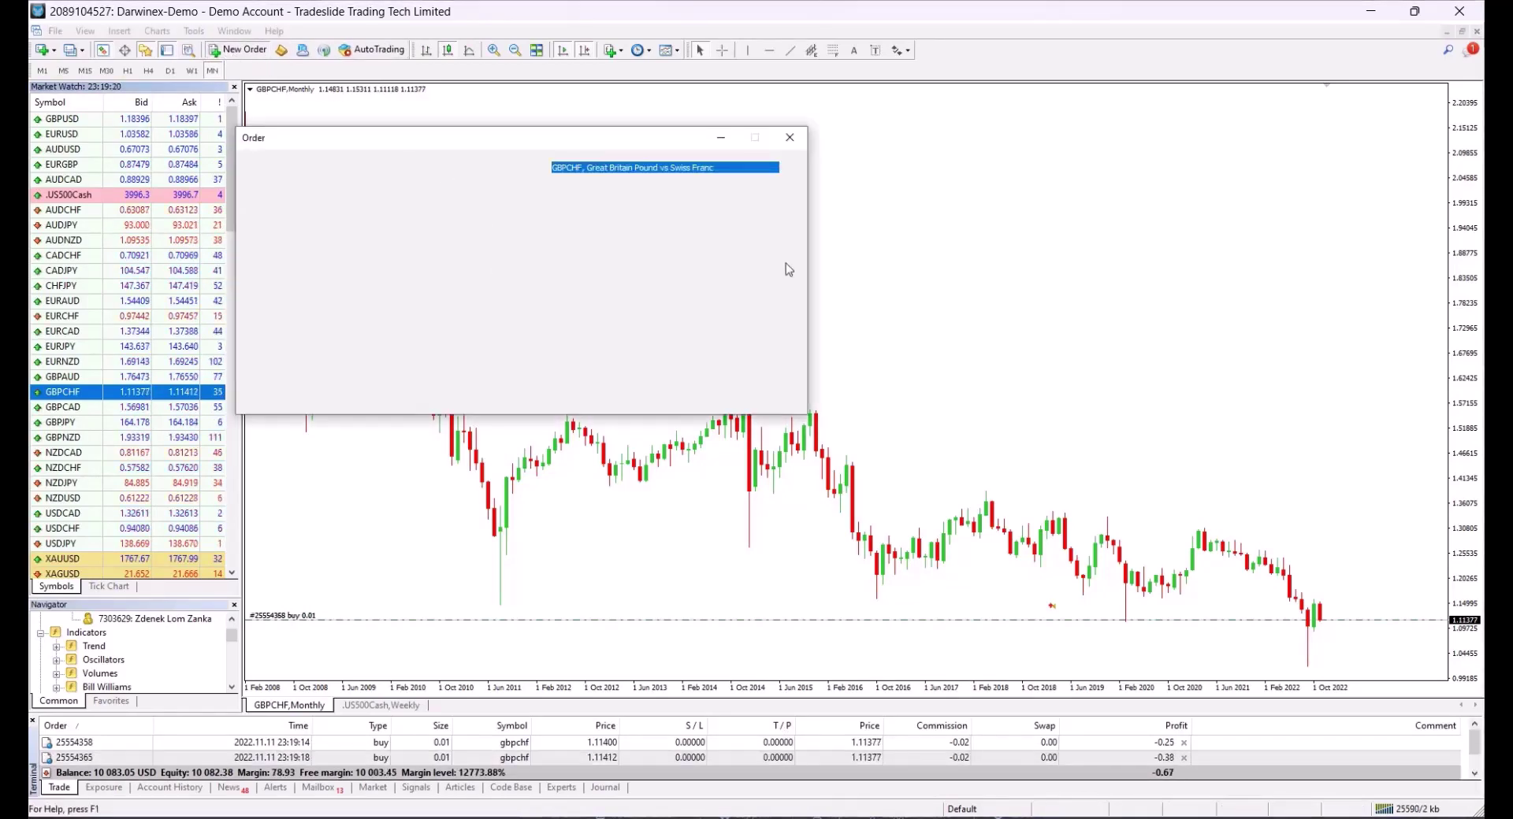
click(583, 335)
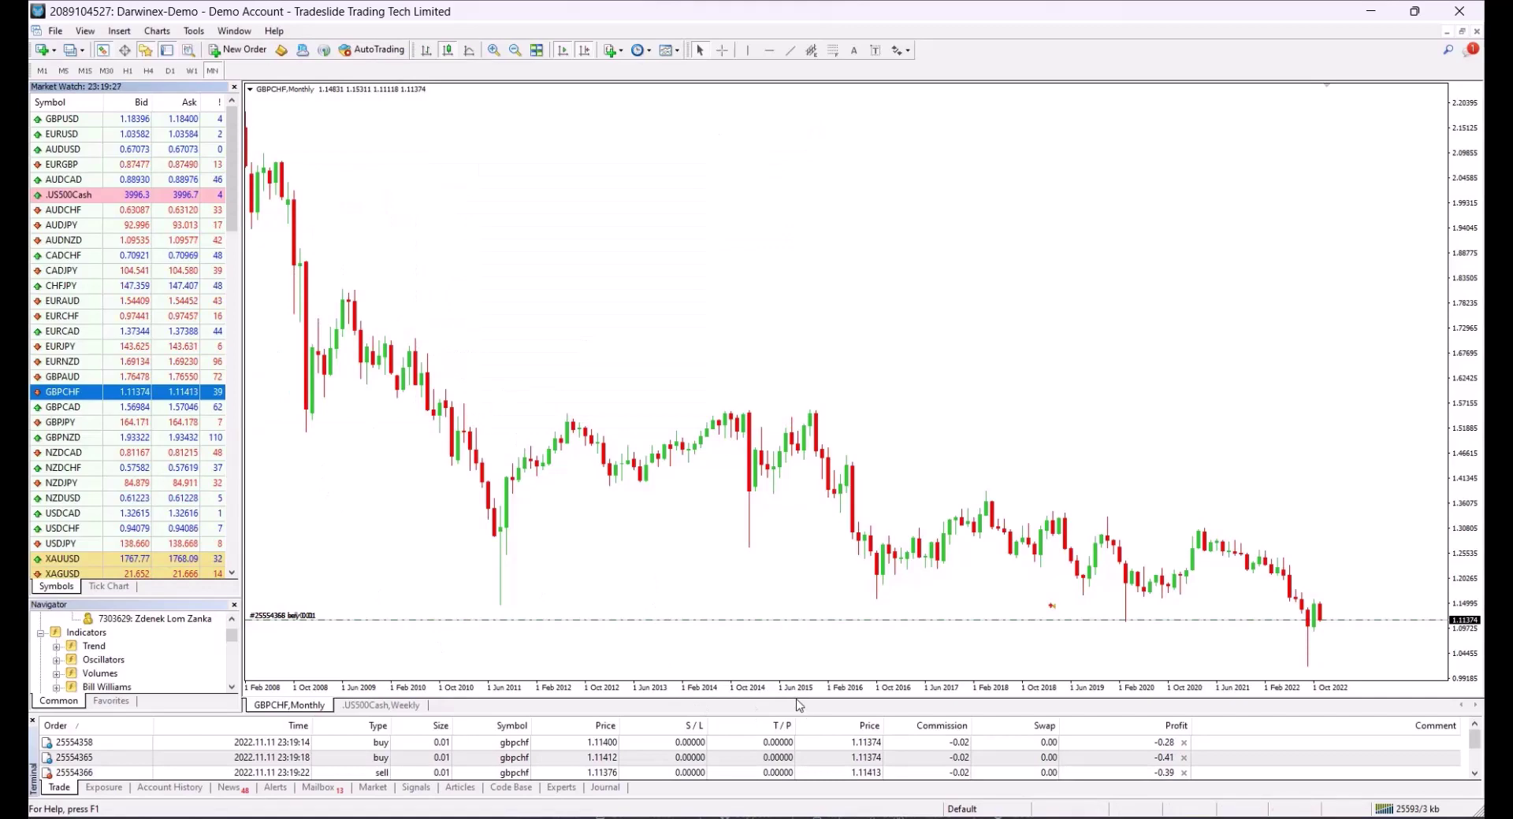
Step: Enlarge the Terminal panel and select trades 25554358, 25554365 and sell 25554366
drag(796, 714, 782, 654)
click(407, 683)
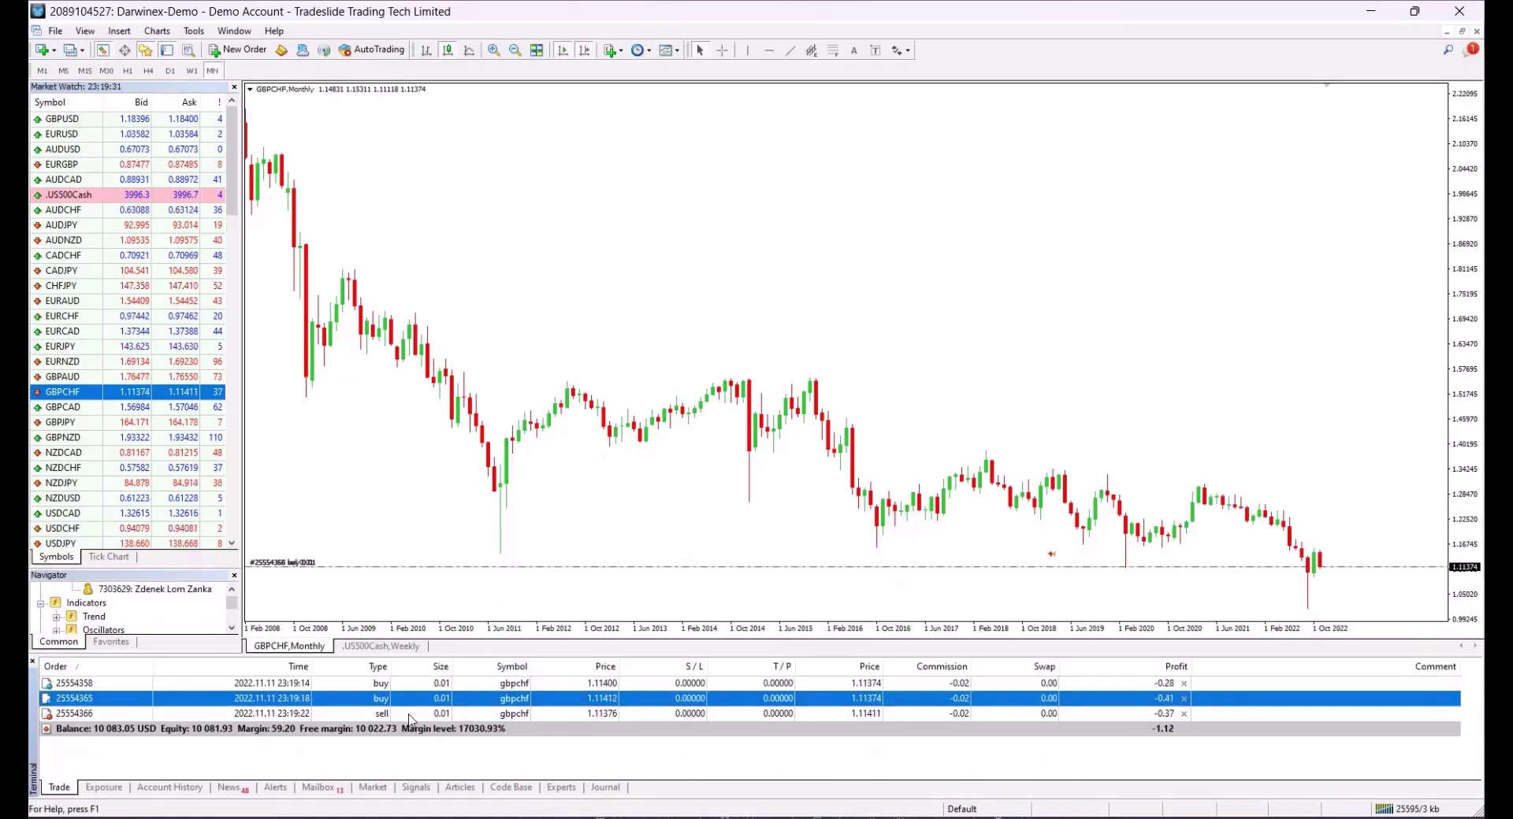
click(407, 713)
click(404, 686)
click(417, 714)
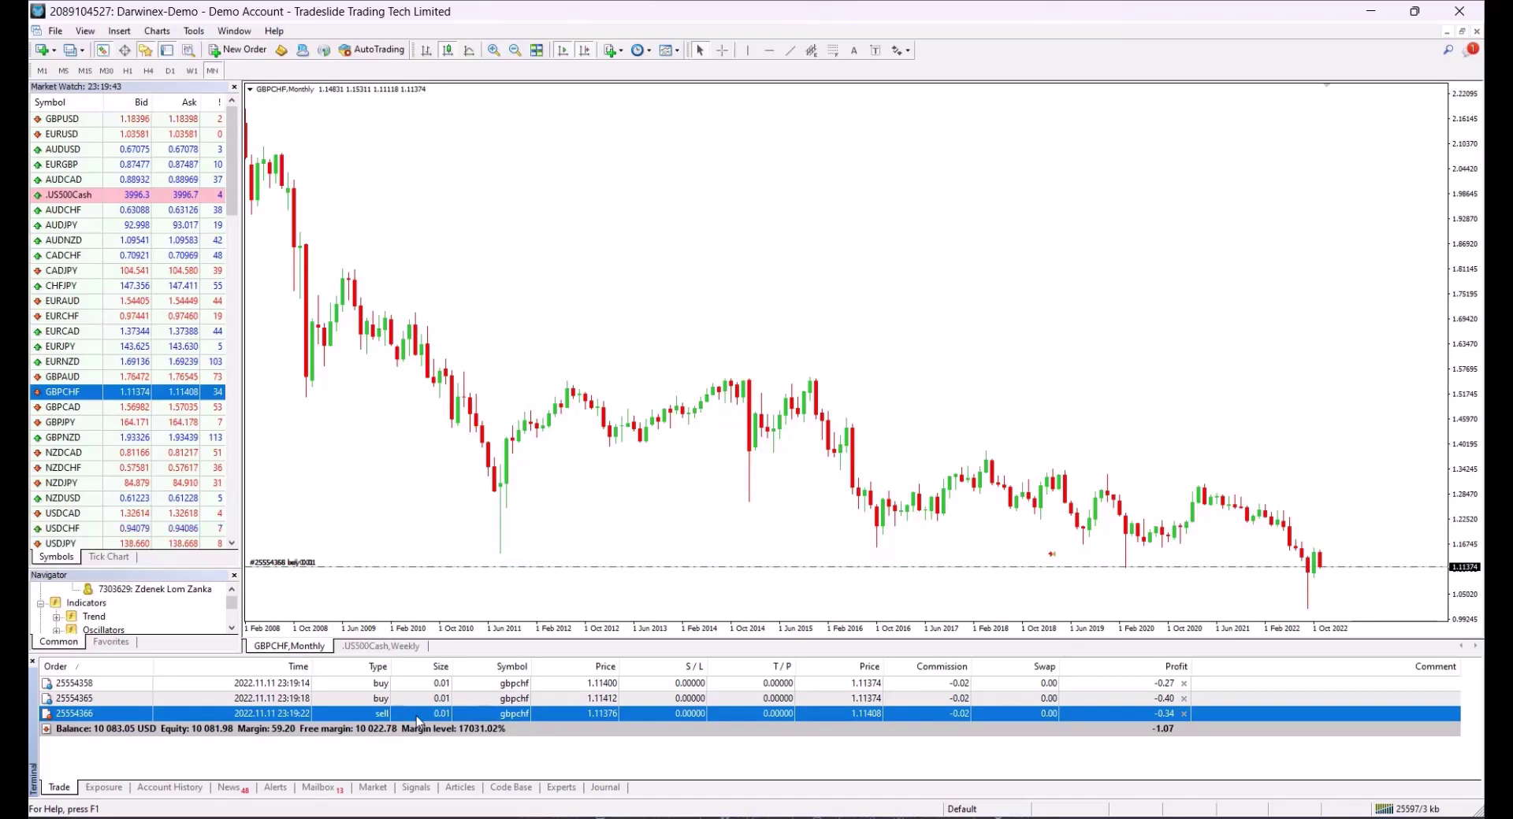
click(420, 687)
click(422, 699)
Step: Select open trade 25554358 in the Terminal list
click(434, 684)
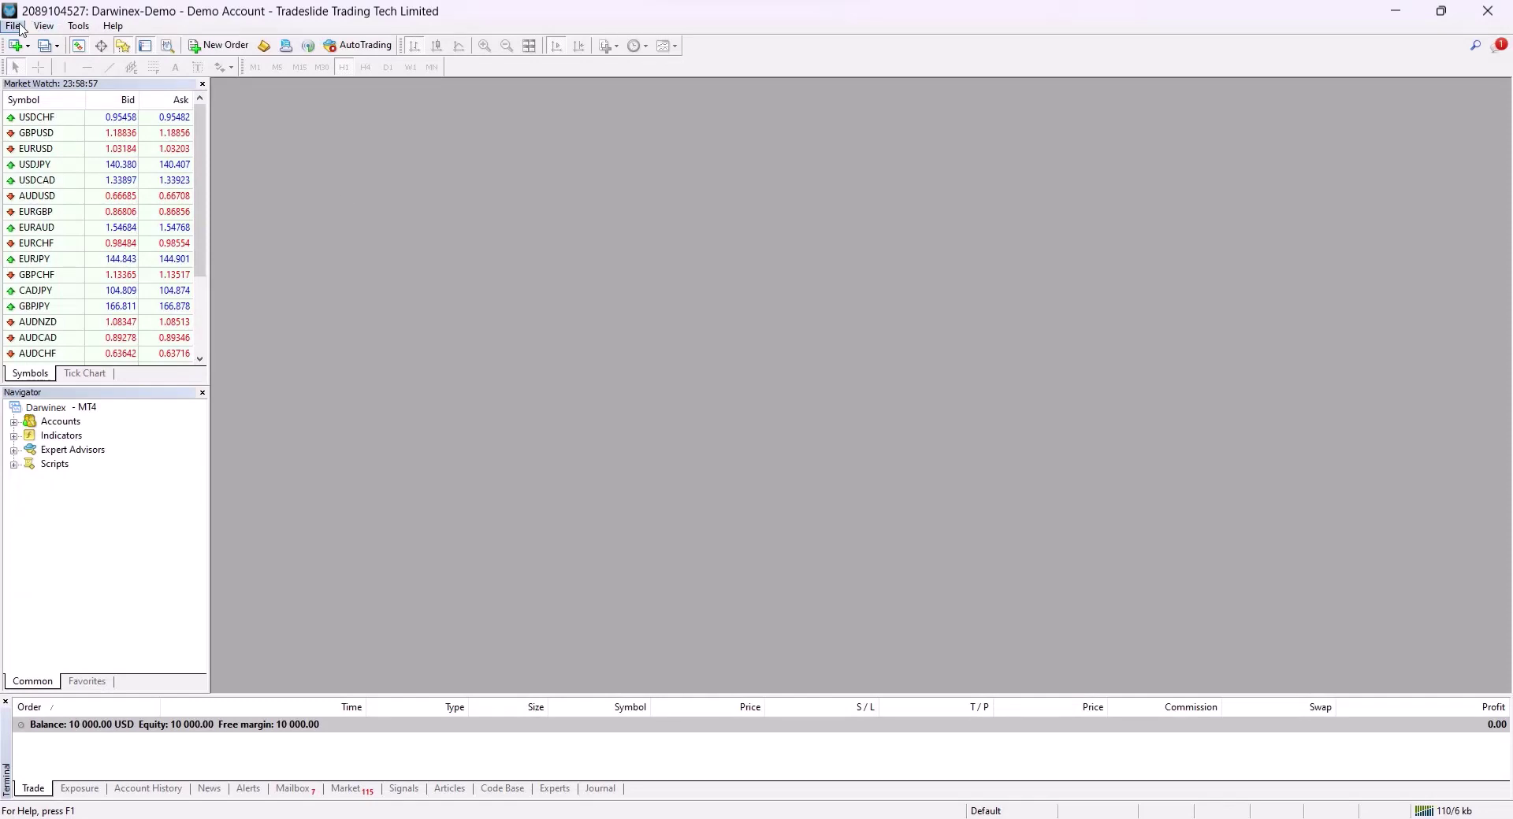
Step: Browse from File > Open Data Folder to MQL4\Experts and copy its path
click(21, 30)
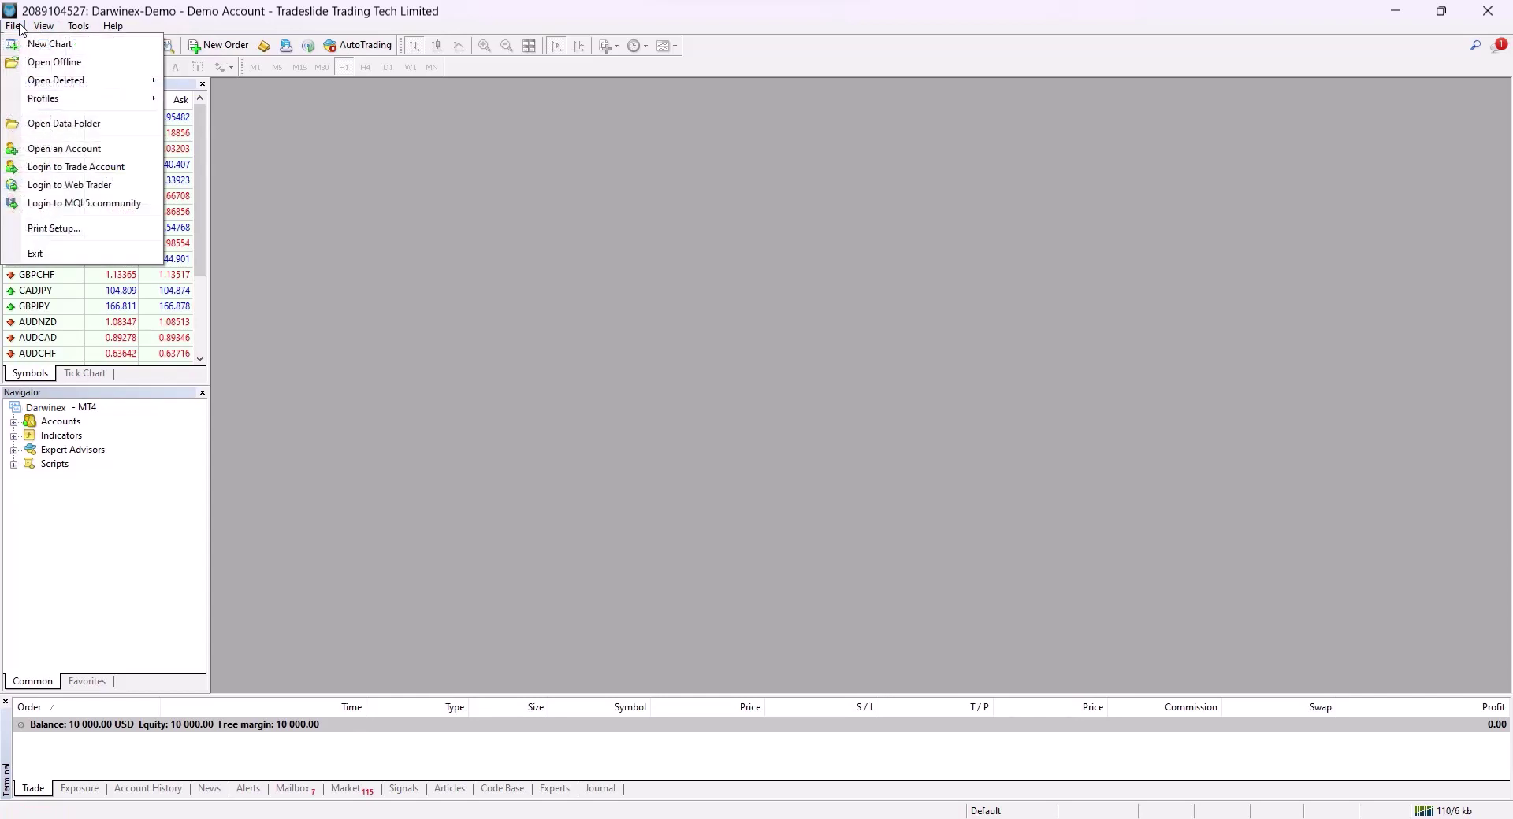
click(63, 124)
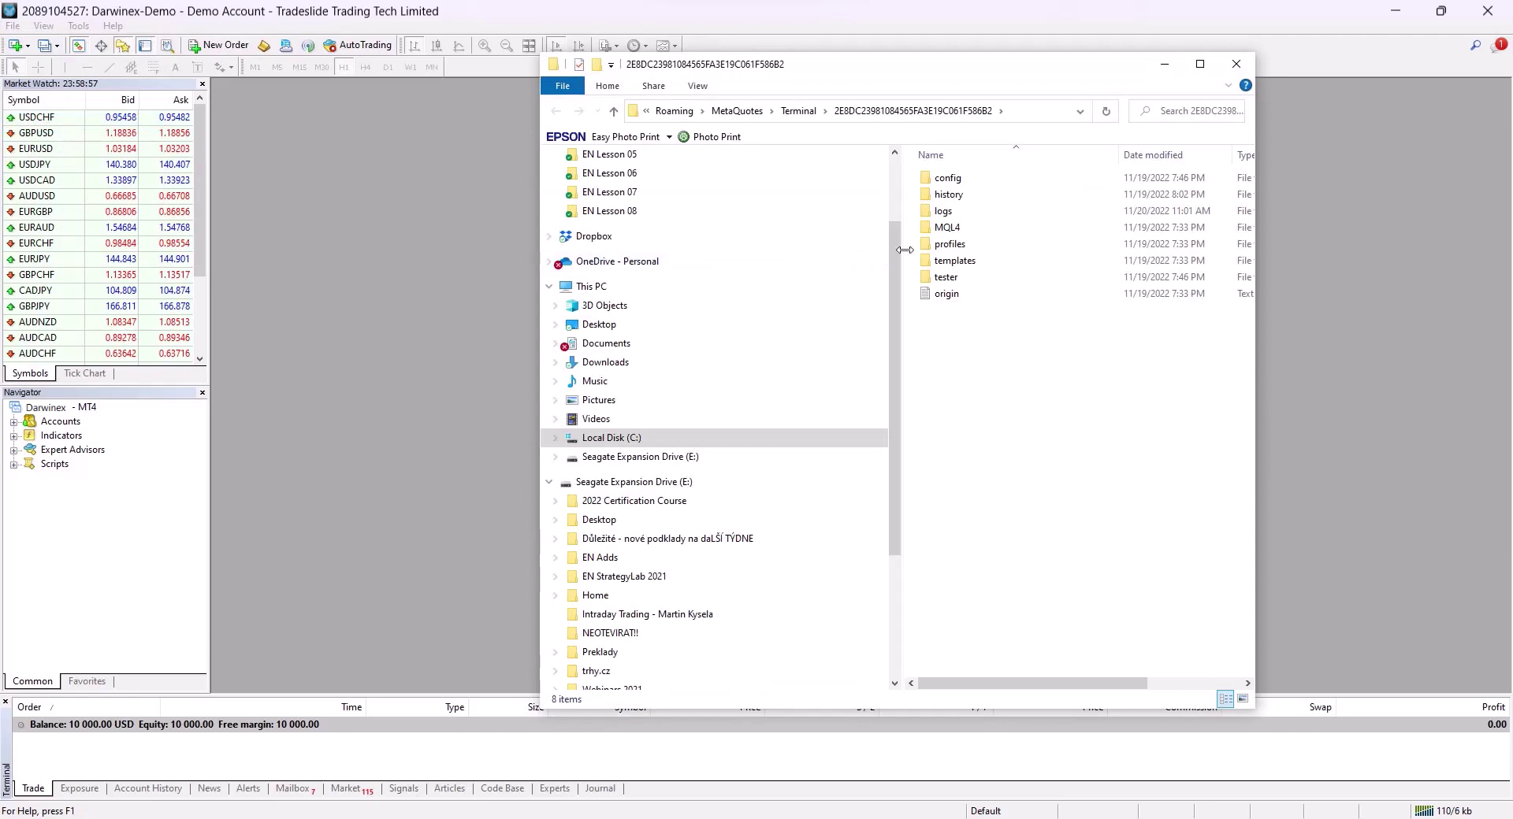
double_click(944, 227)
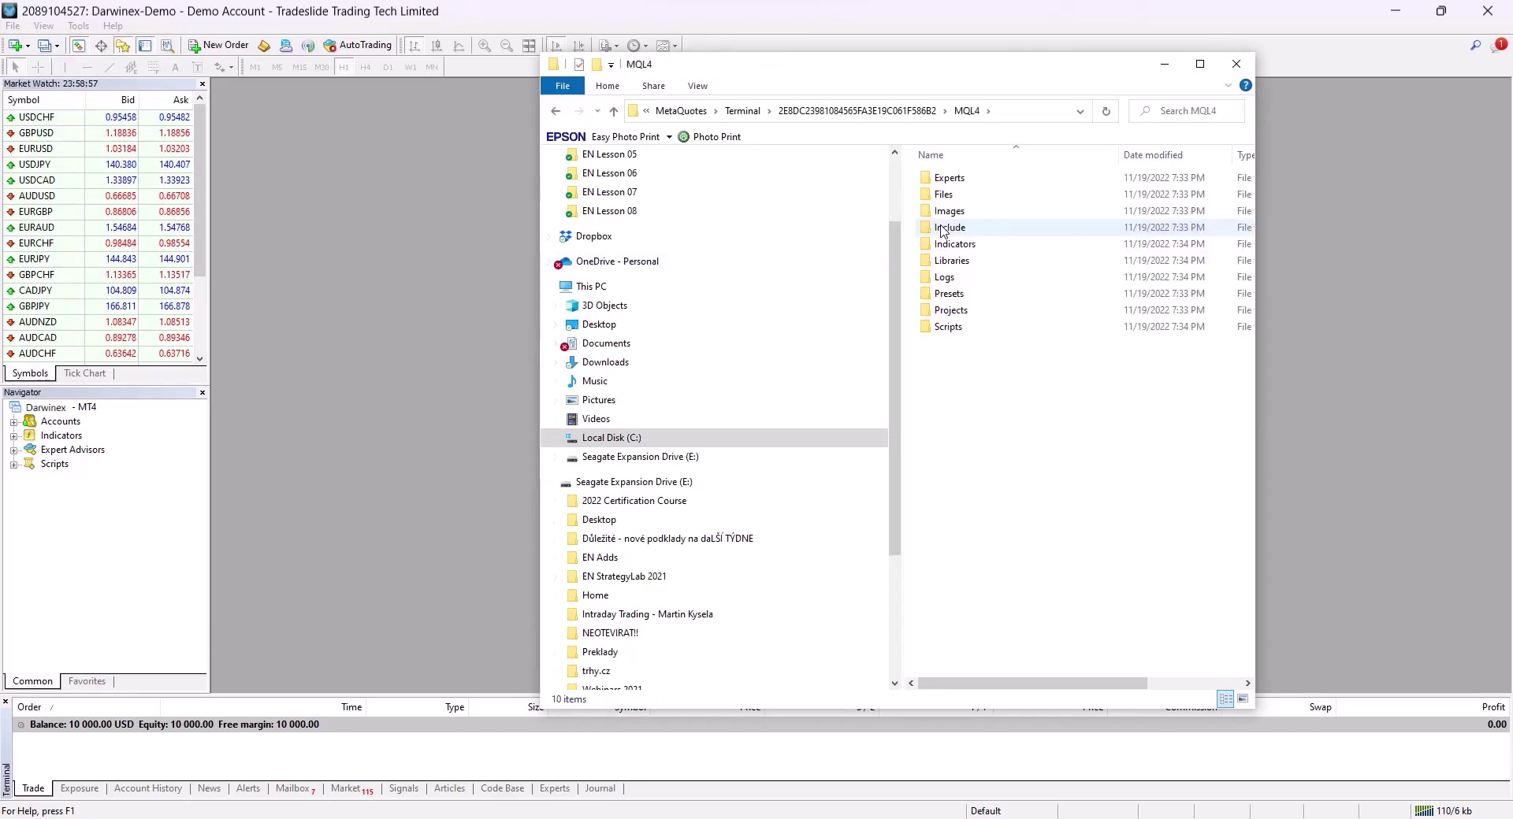
mouse_move(949, 227)
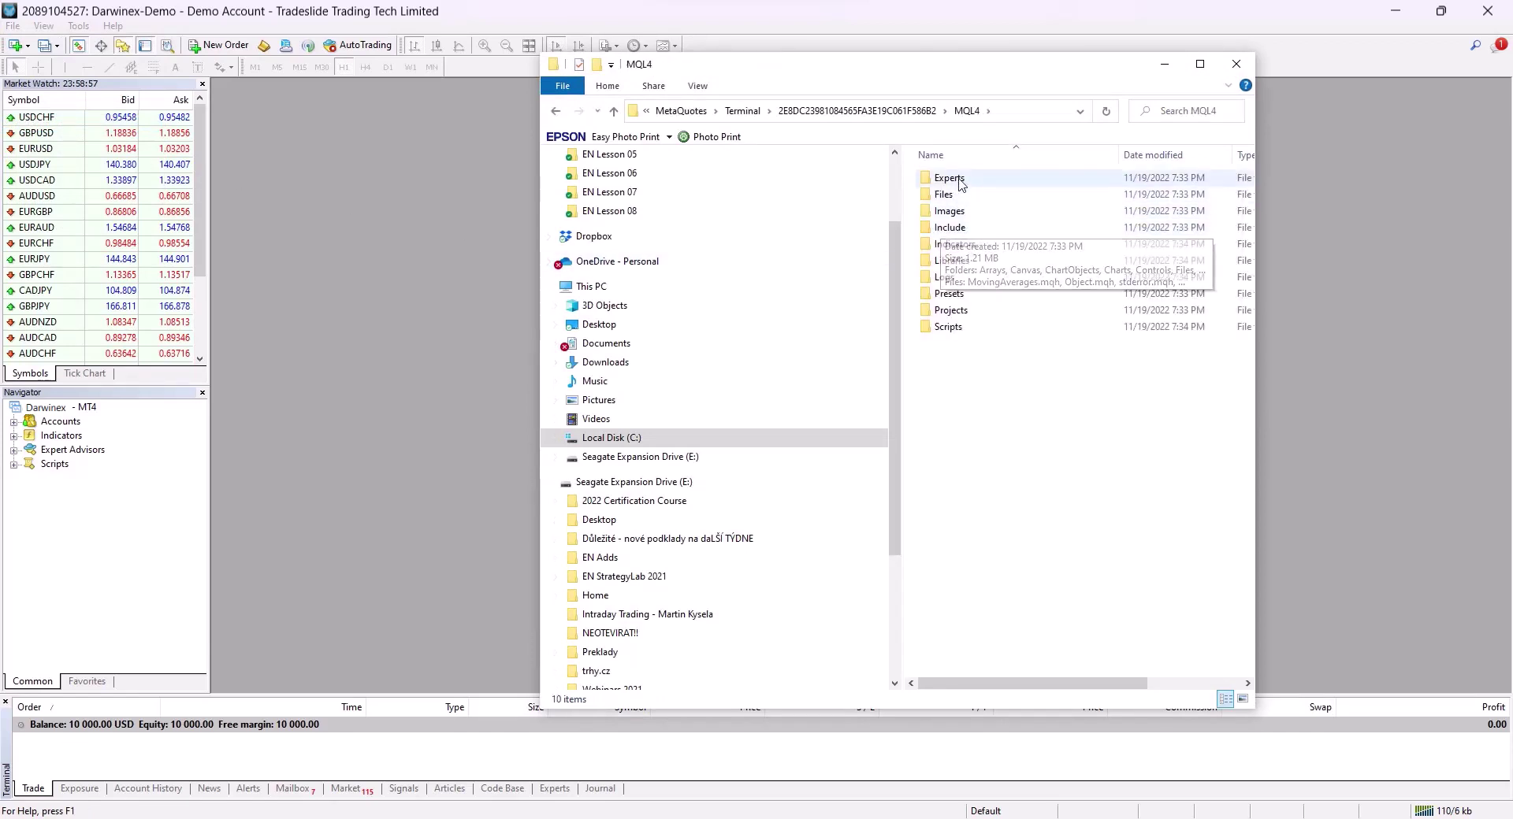
double_click(953, 179)
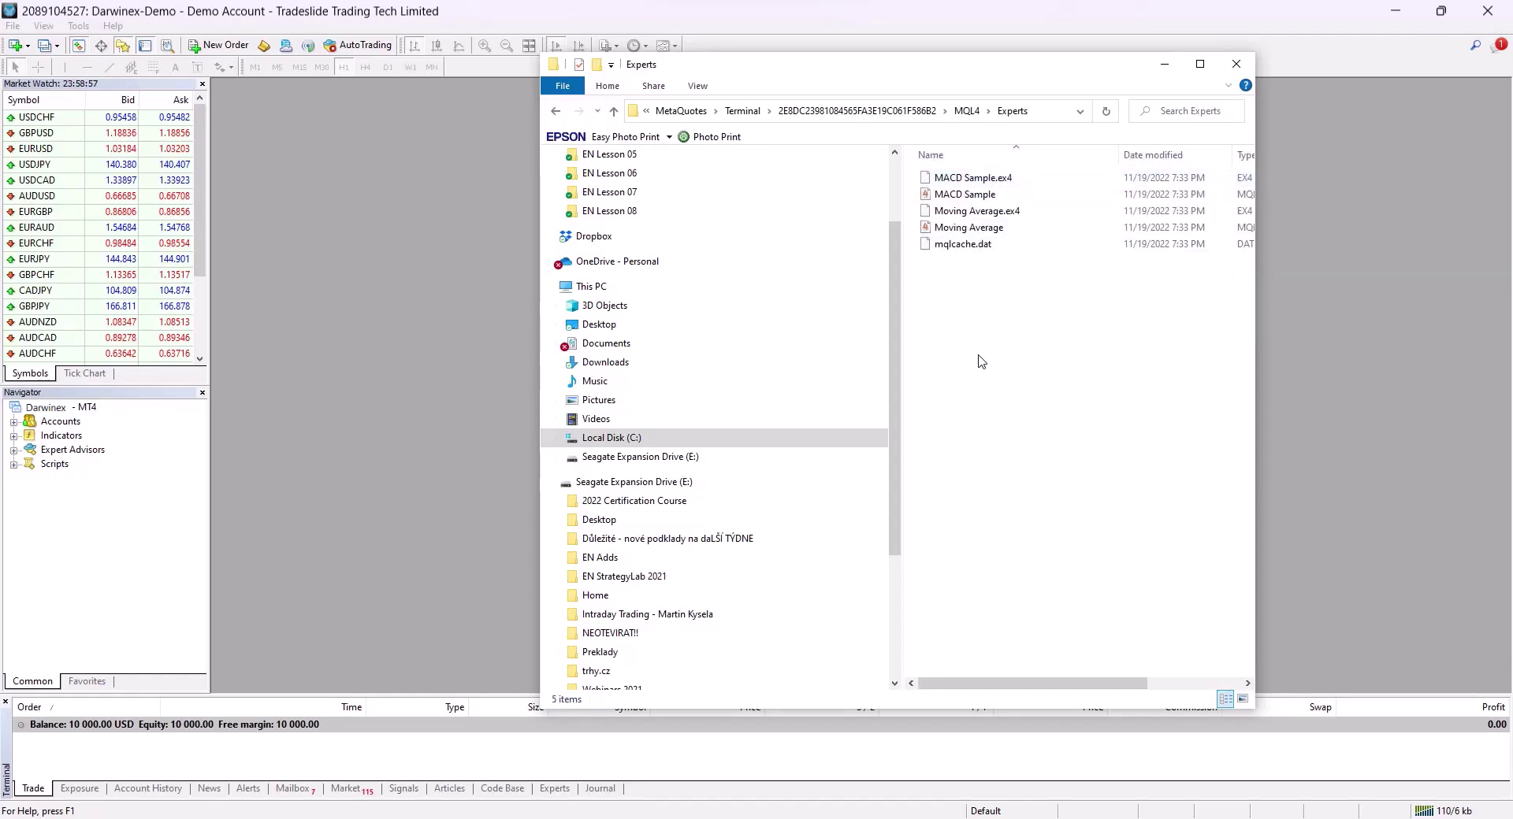
click(1057, 119)
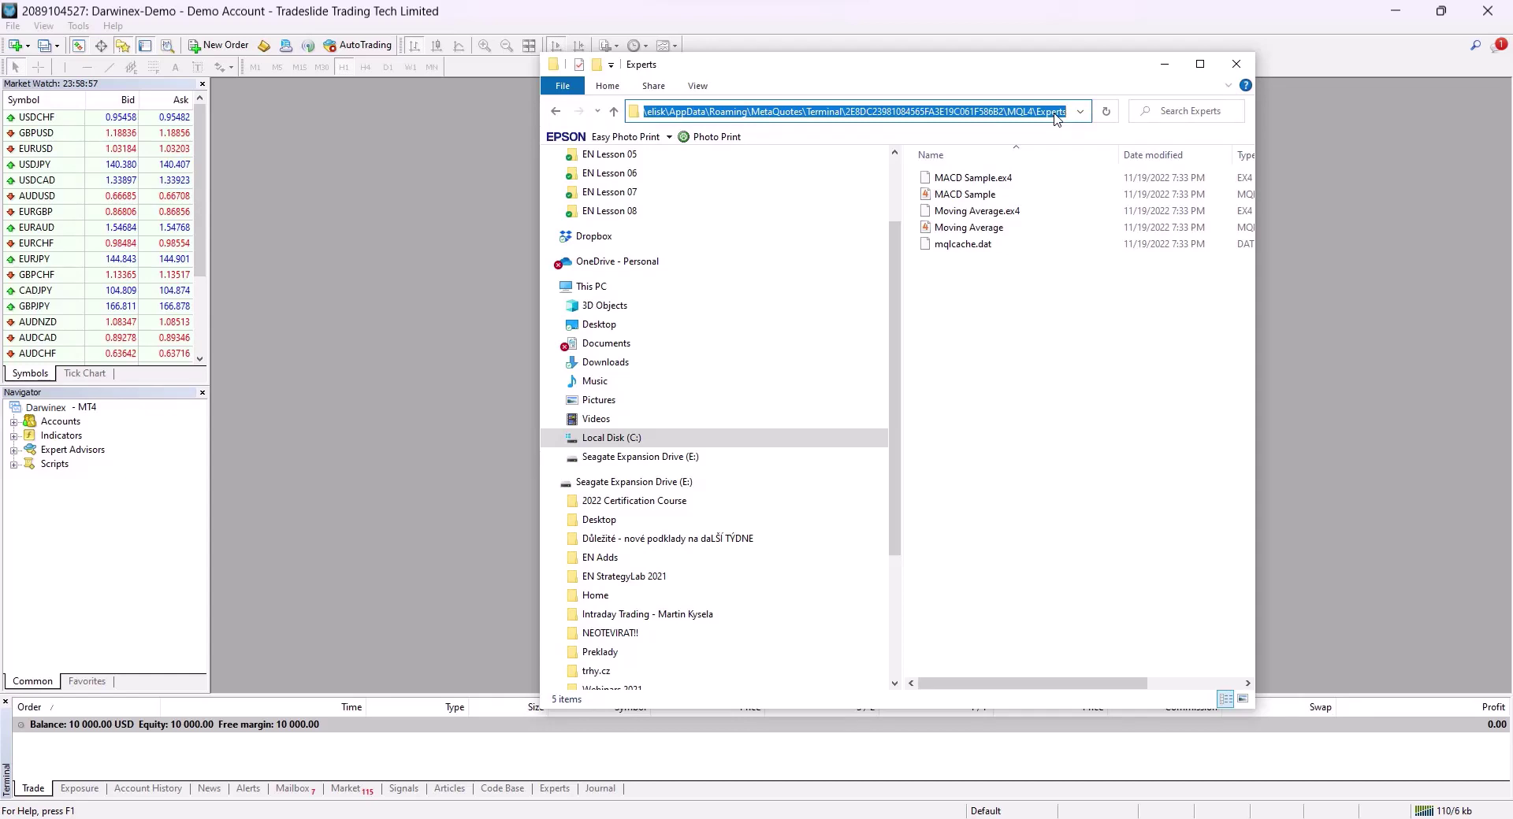
key(Escape)
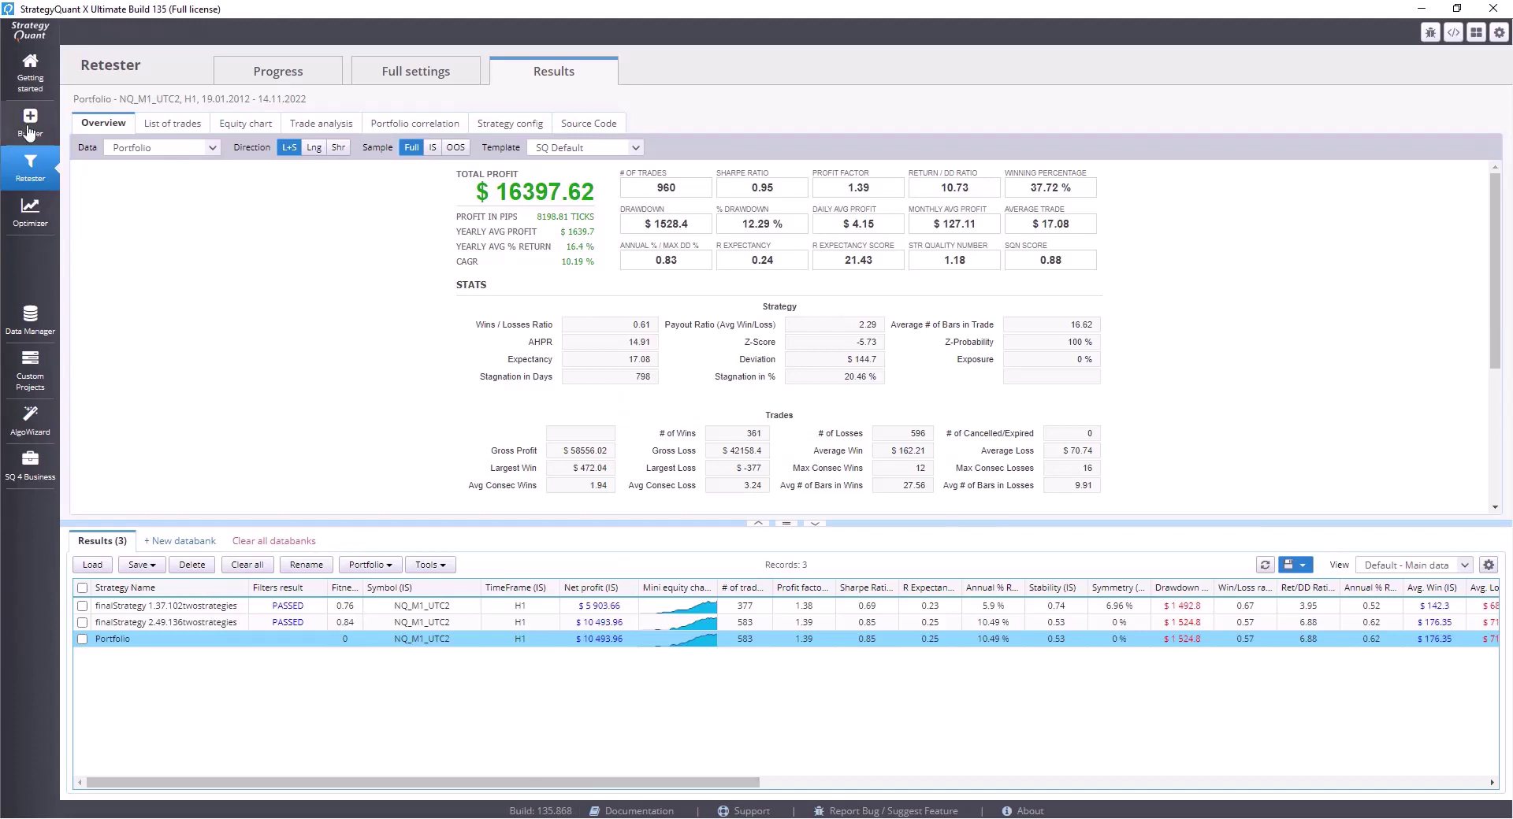
Step: Display finalStrategy 1.37.102twostrategies' source as Expert Advisor for MetaTrader4 (*.MQ4), view enlarged
click(325, 71)
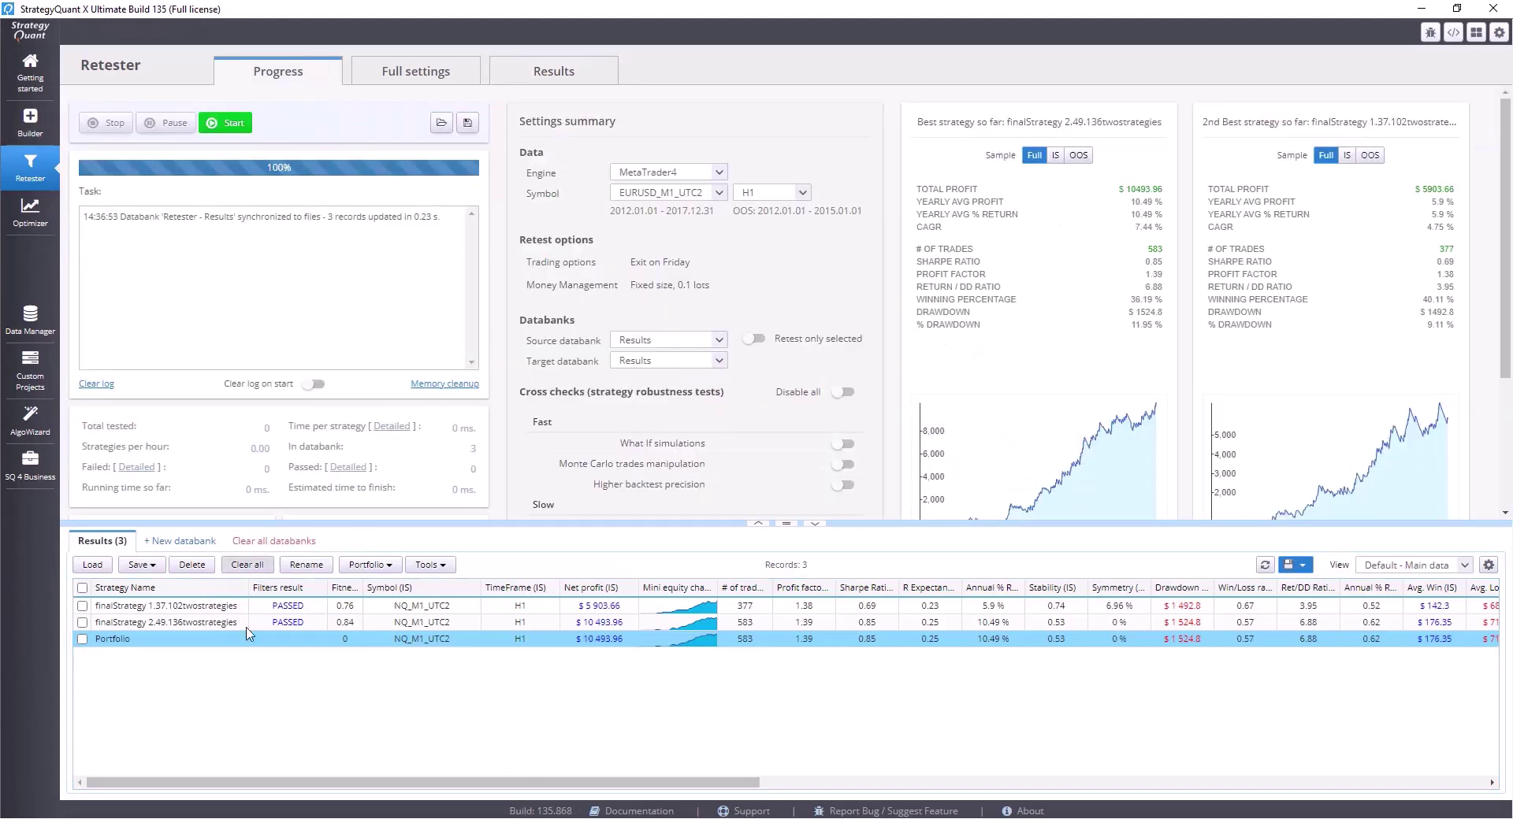
click(223, 607)
double_click(223, 608)
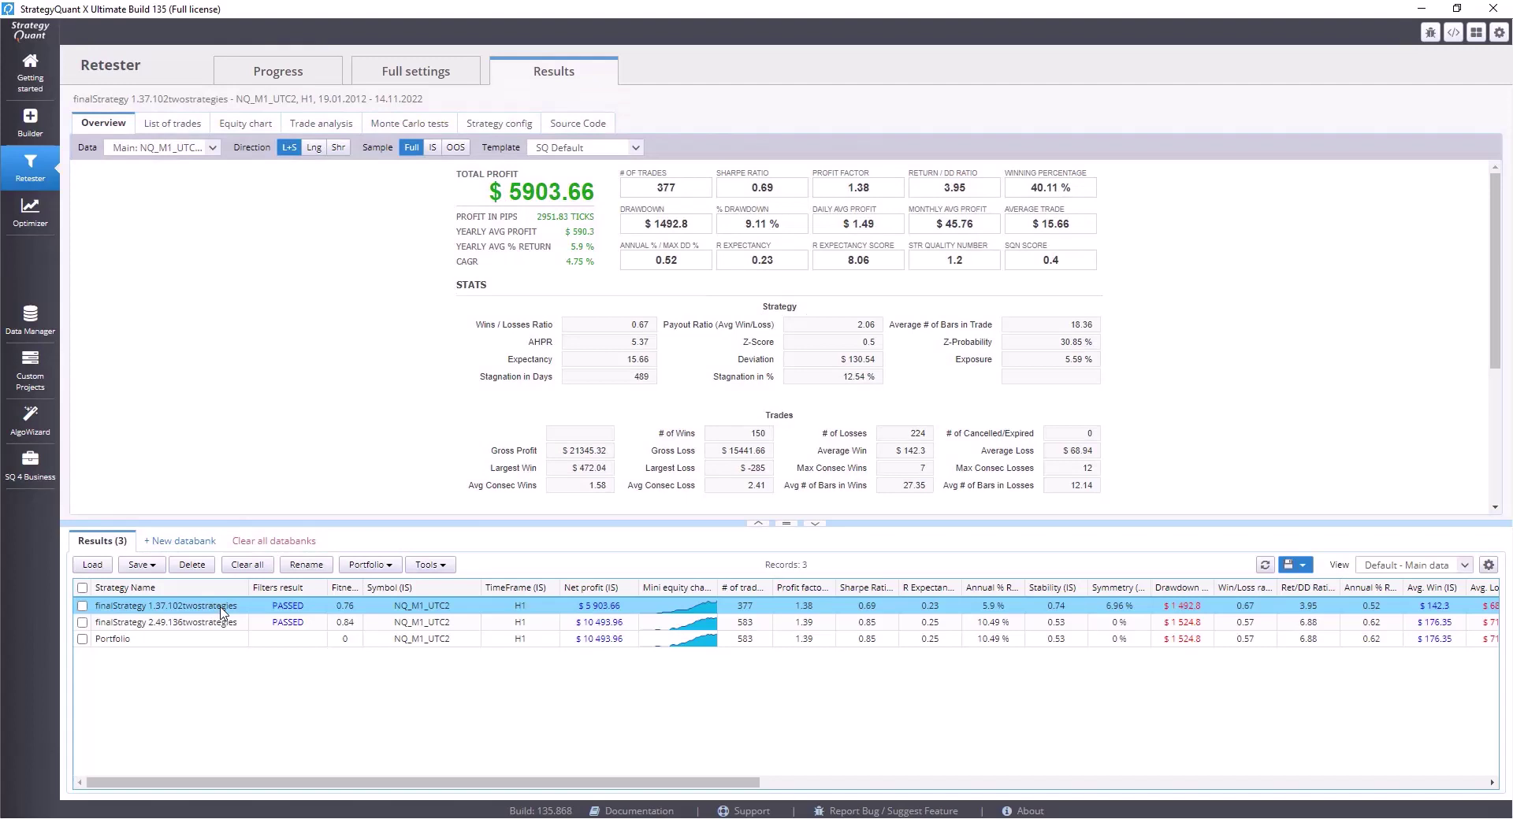
click(579, 132)
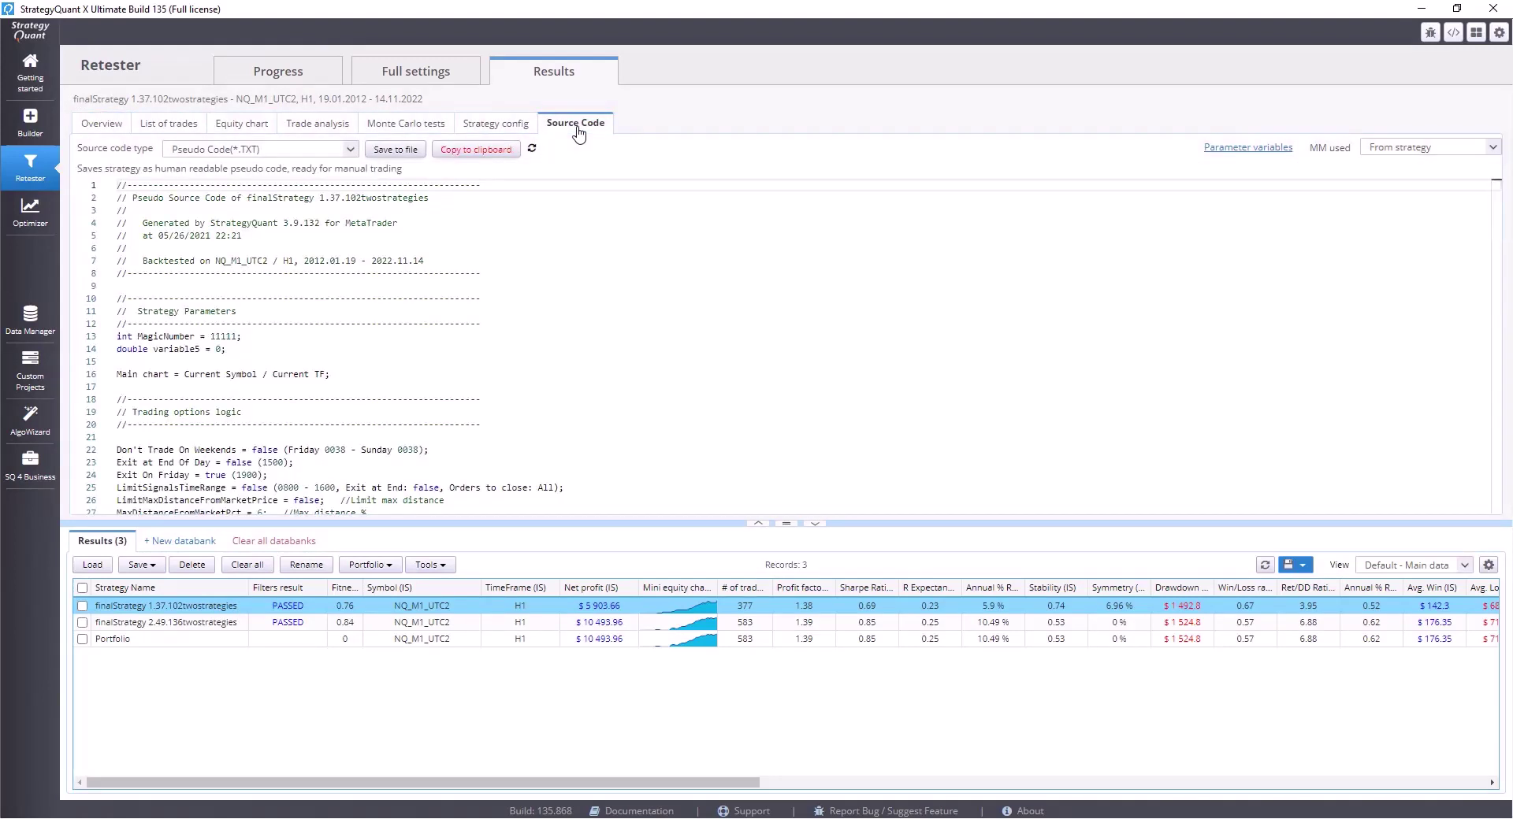
click(352, 156)
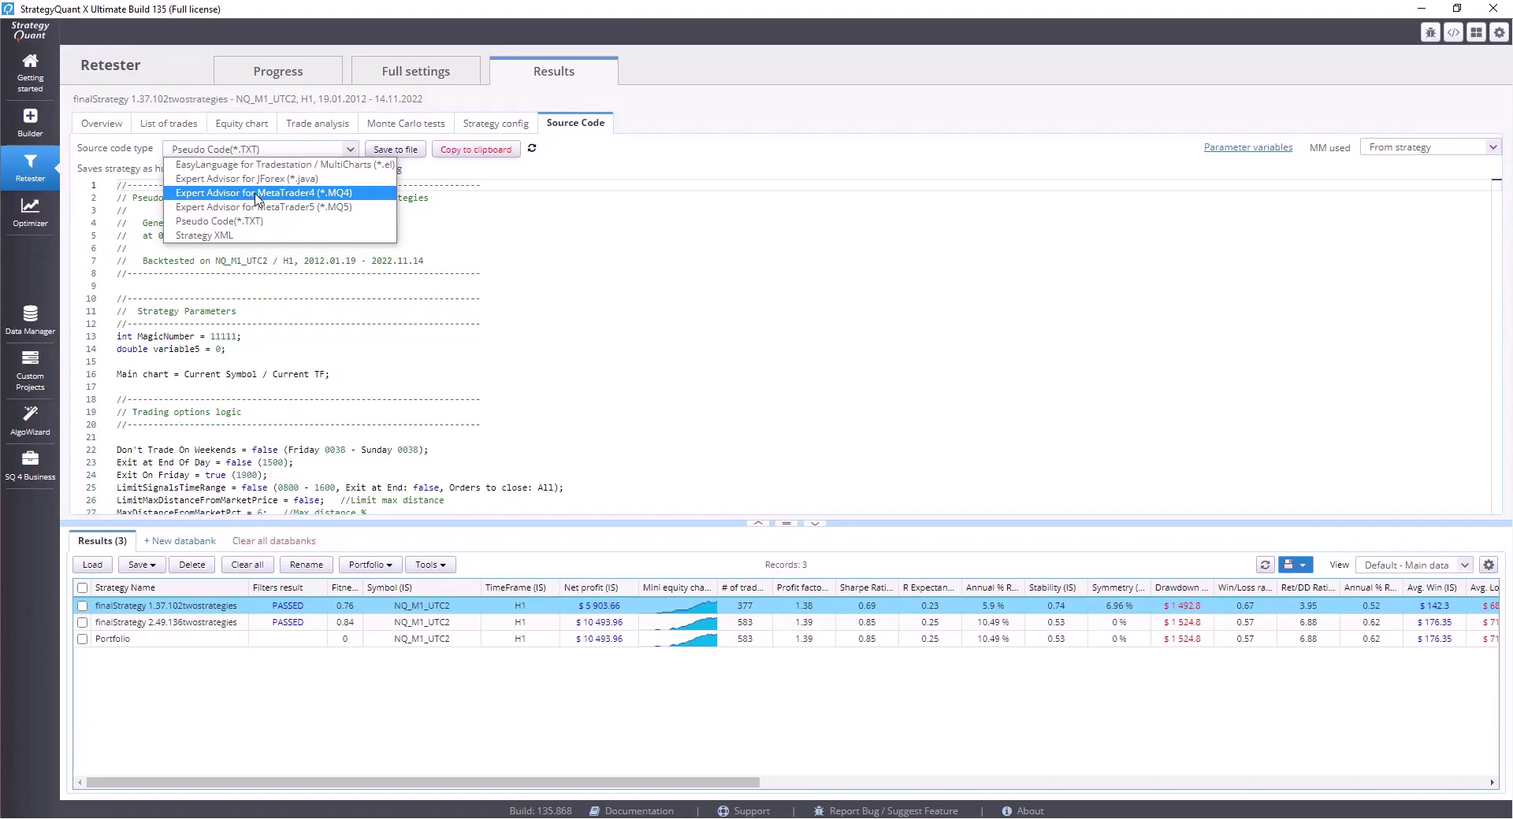
click(256, 194)
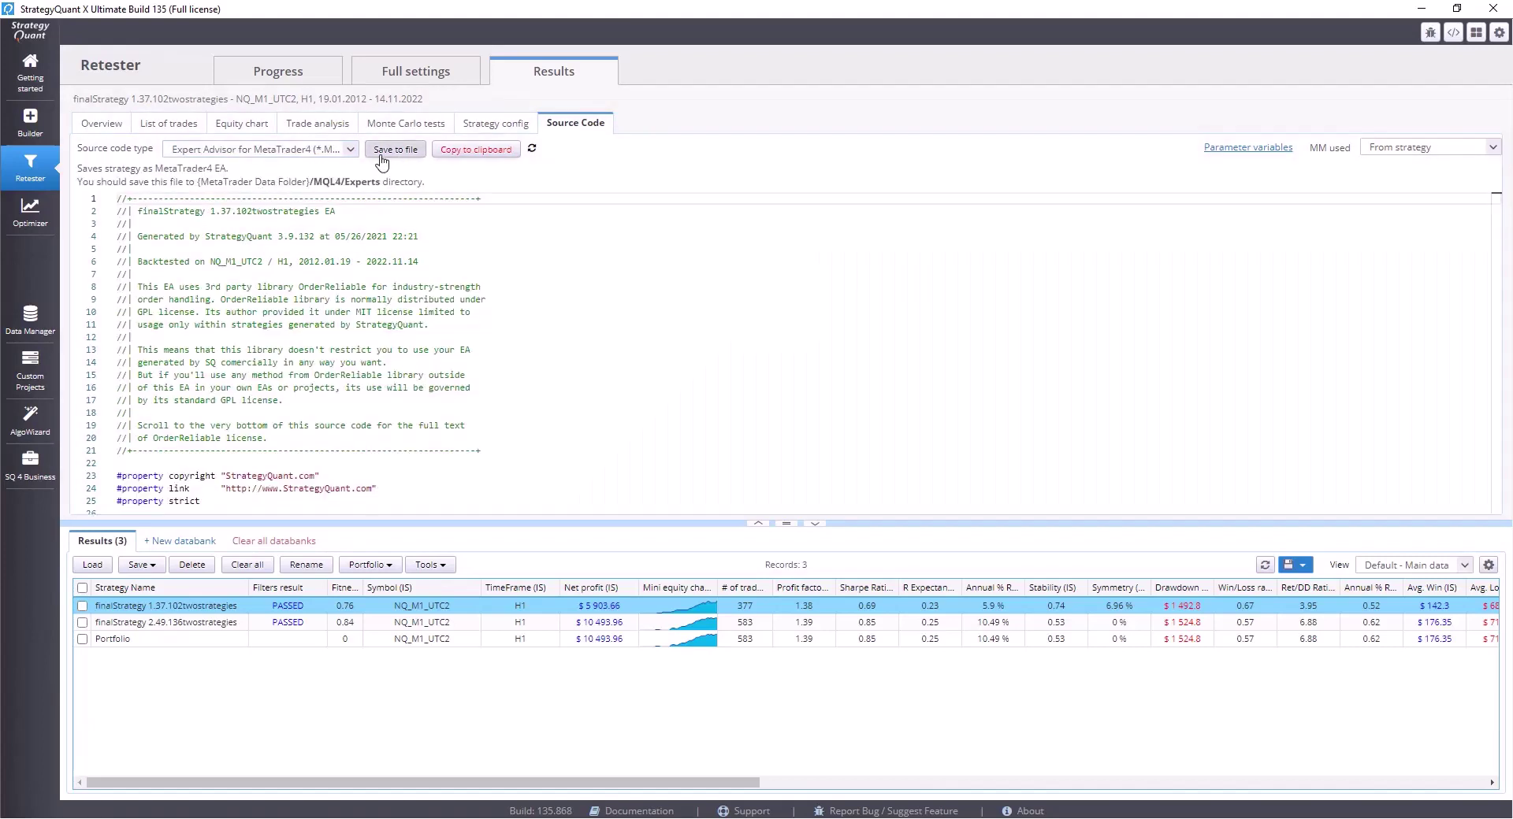
click(384, 152)
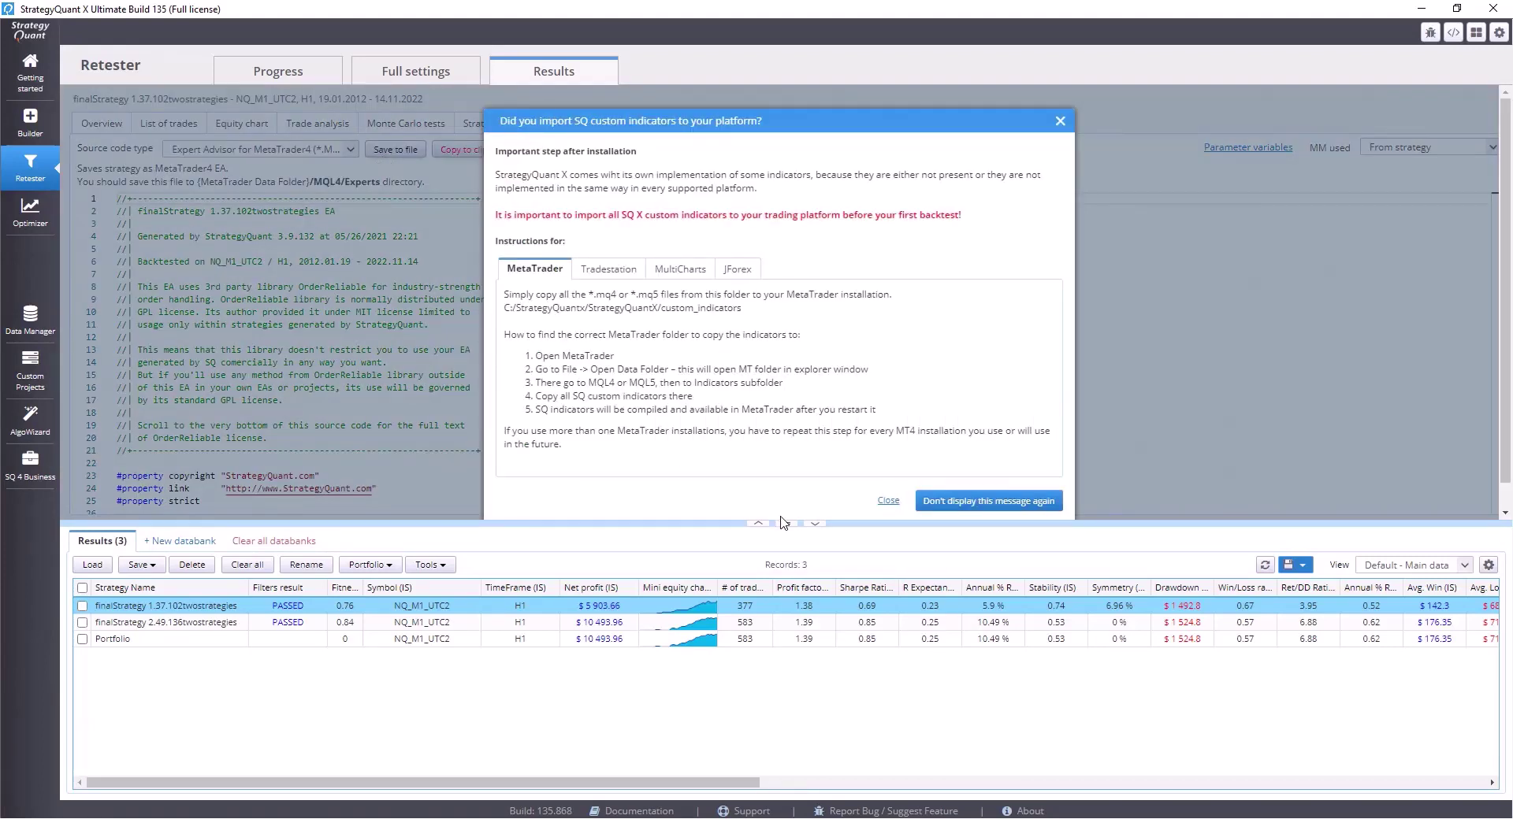
drag(788, 523, 802, 709)
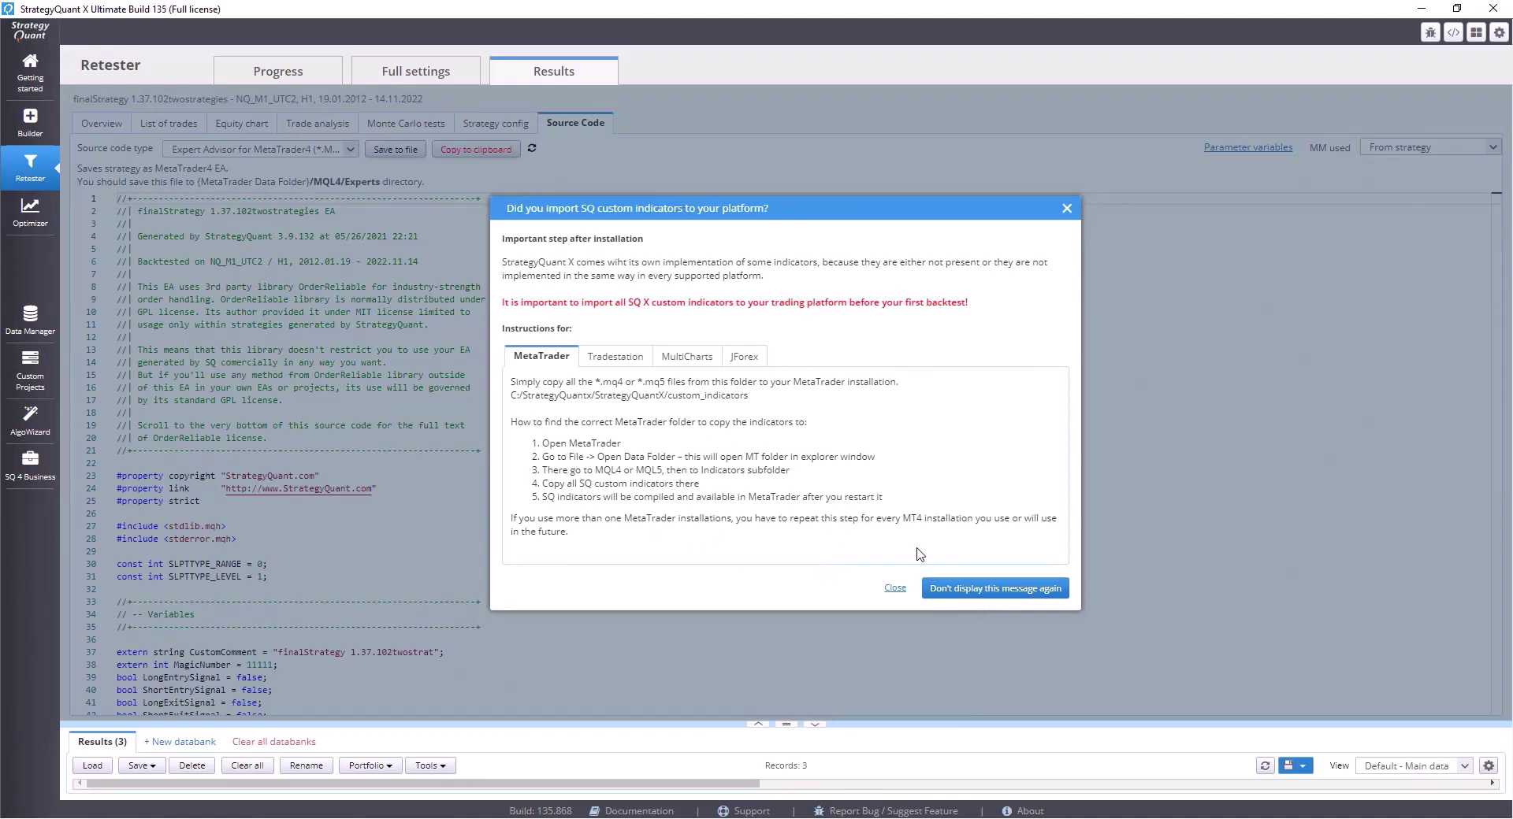
Step: Save the EA as NQ_H1_1 in the pasted Experts folder path and reveal the Results table
click(1053, 591)
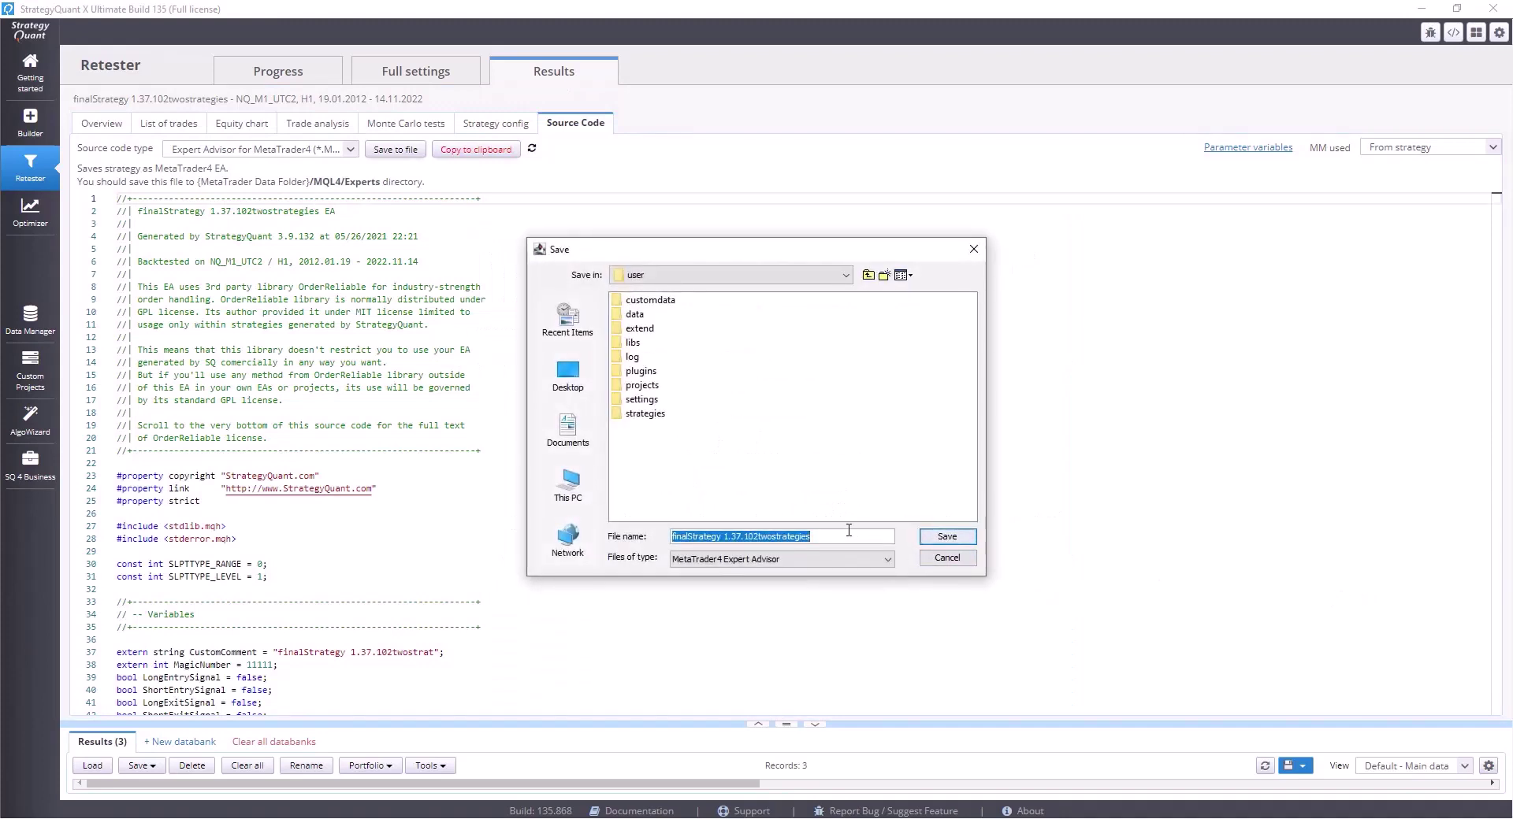
key(ctrl+v)
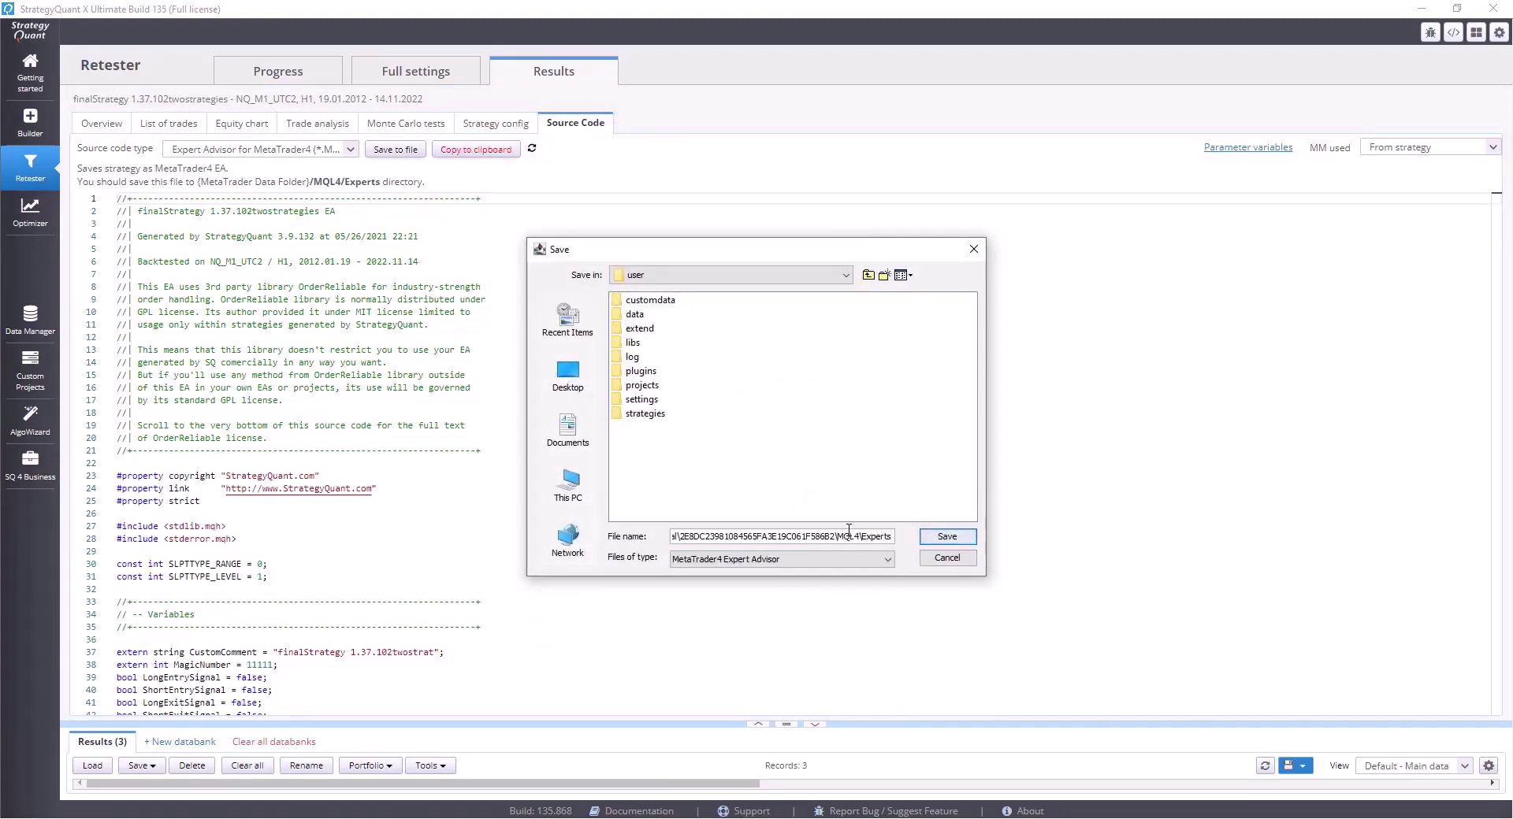
key(Return)
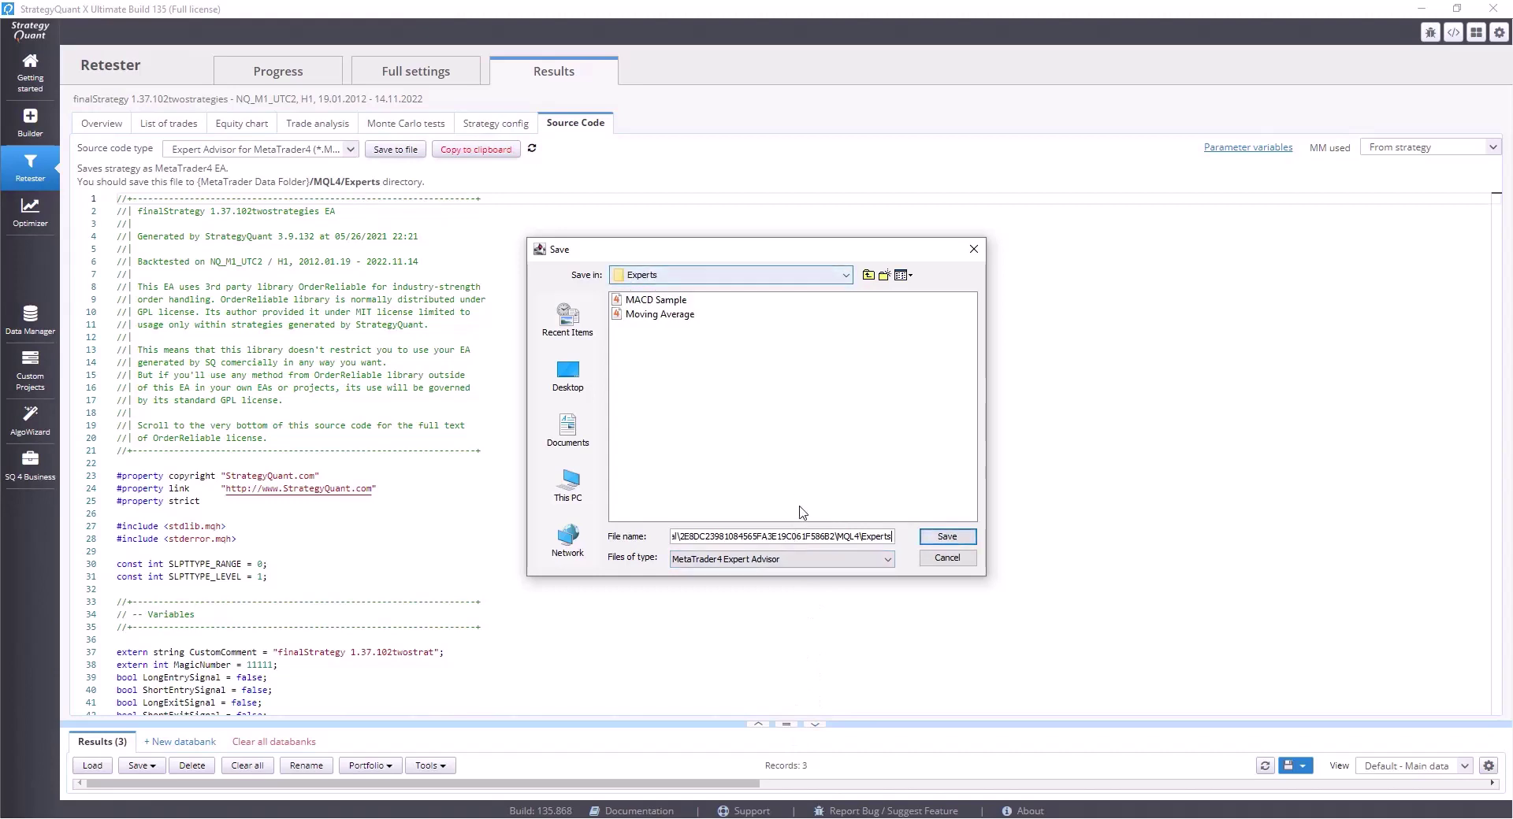
triple_click(804, 536)
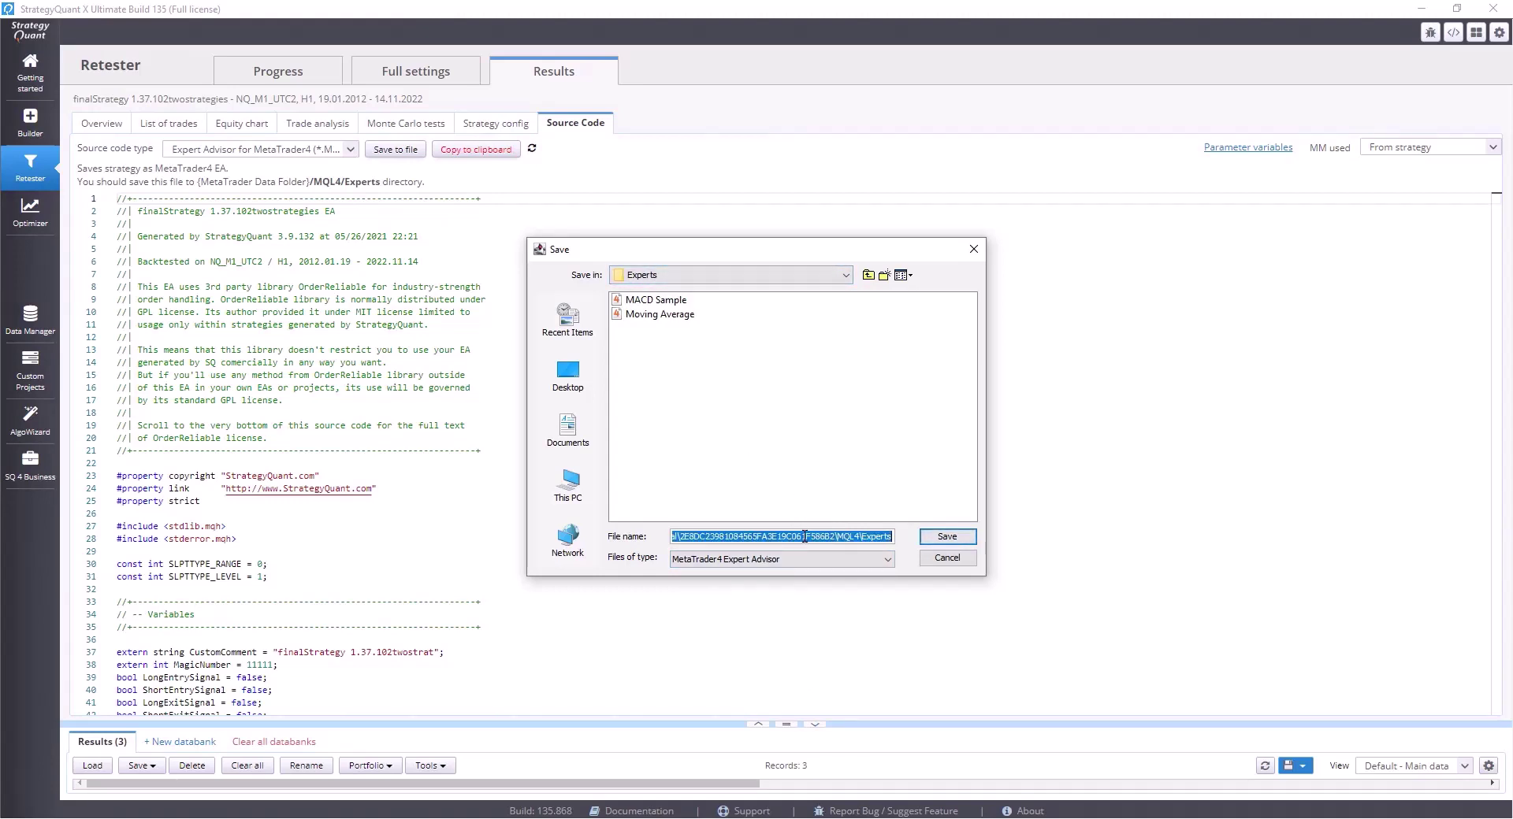
text(N)
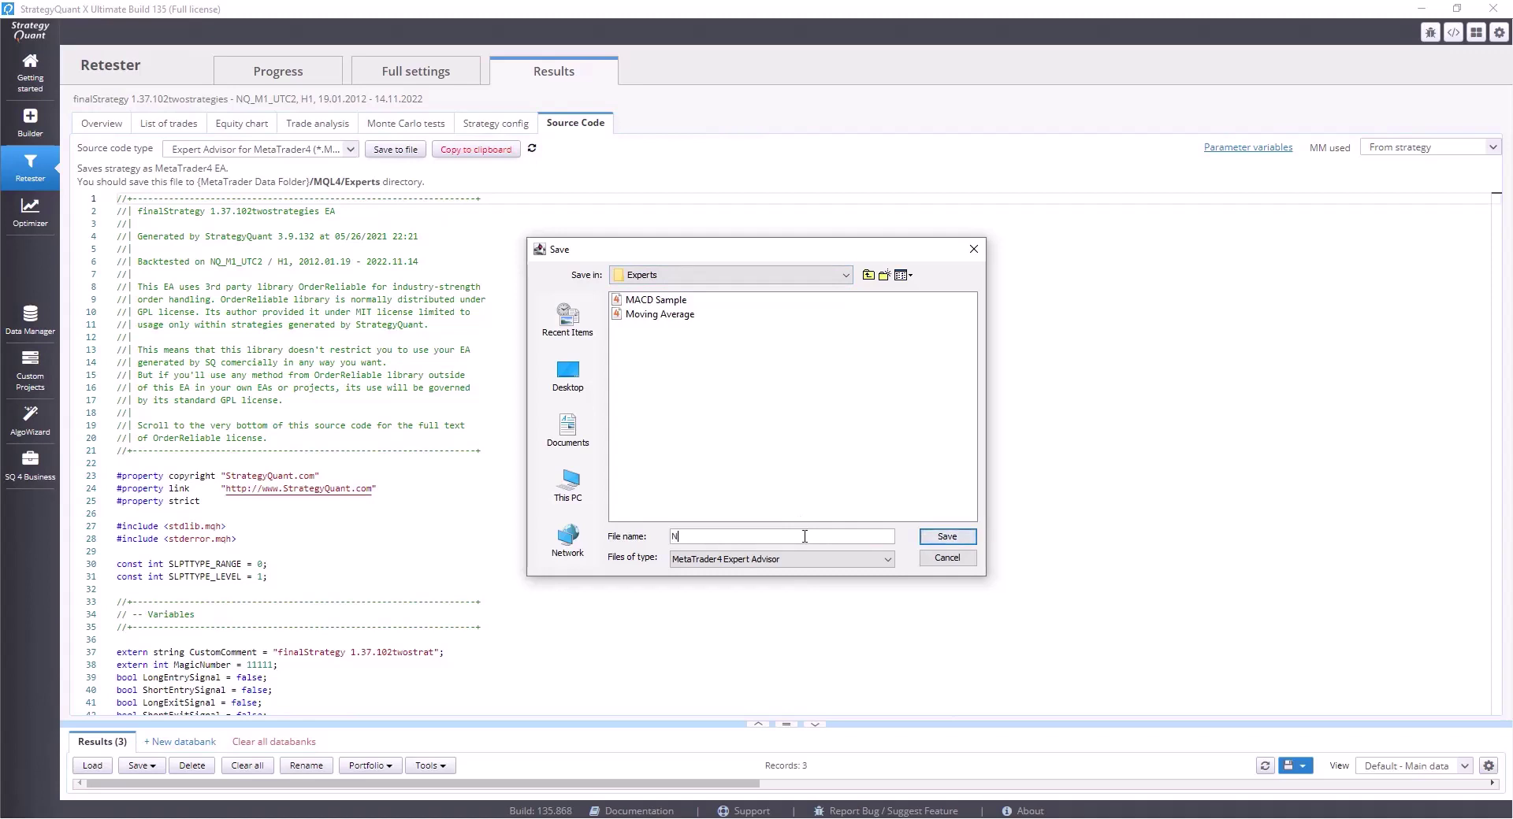
text(Q_H1_1)
click(947, 536)
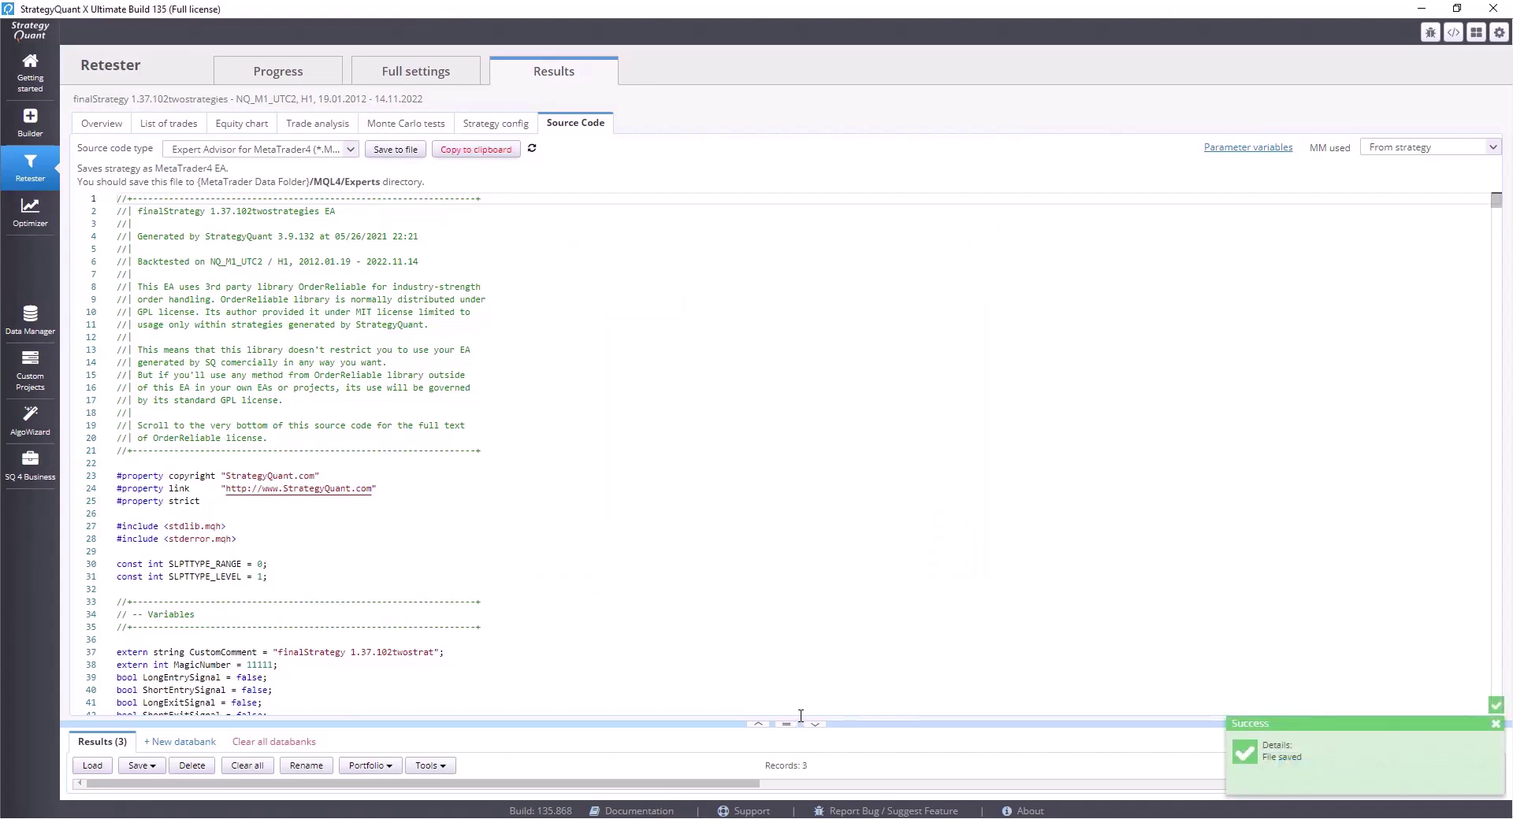
drag(800, 723, 798, 482)
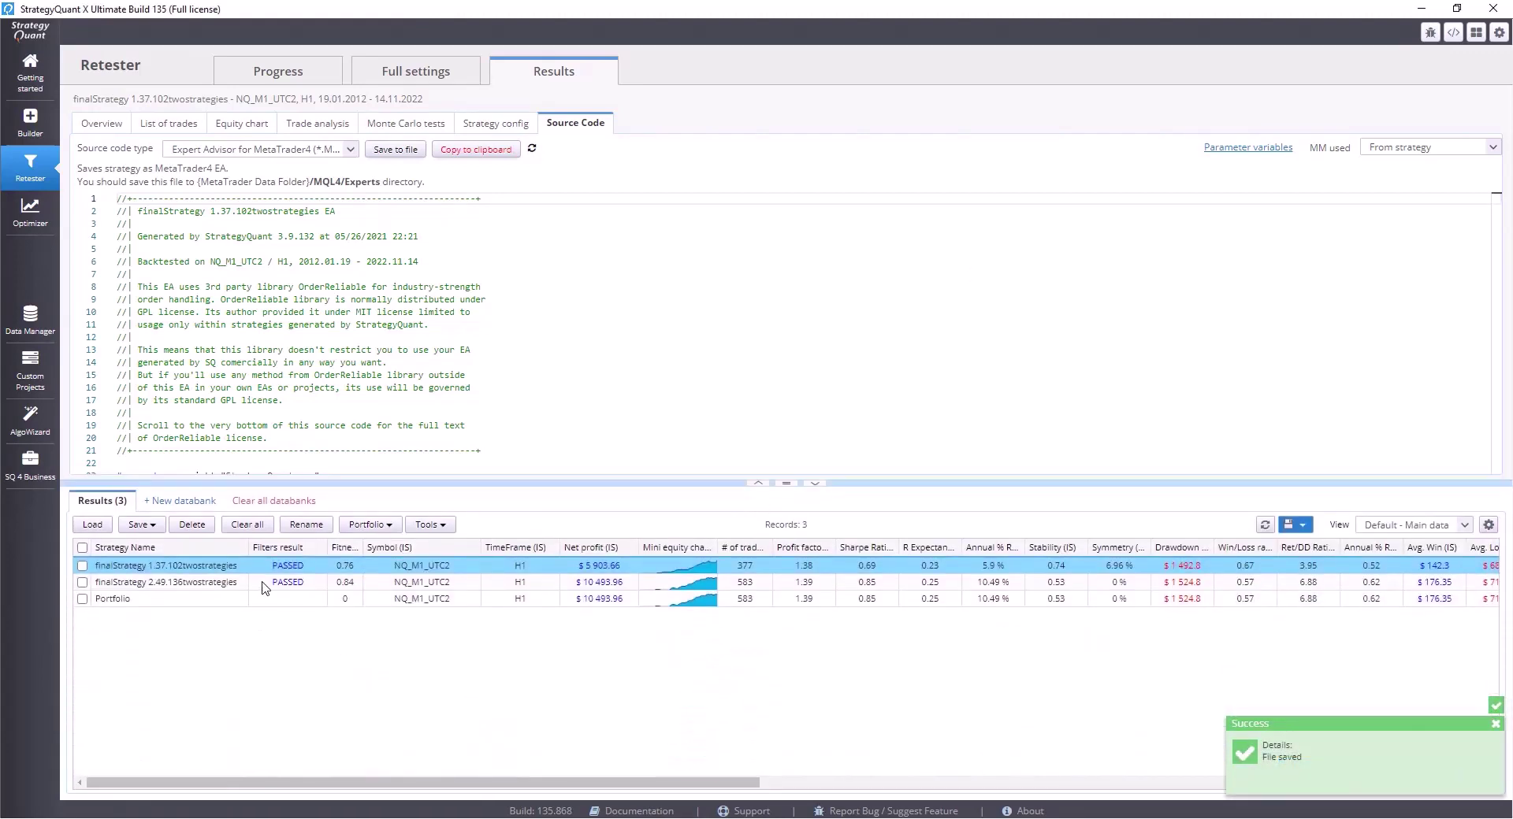
Step: Select finalStrategy 2.49.136twostrategies and save its EA code as NQ_H1_2
click(264, 584)
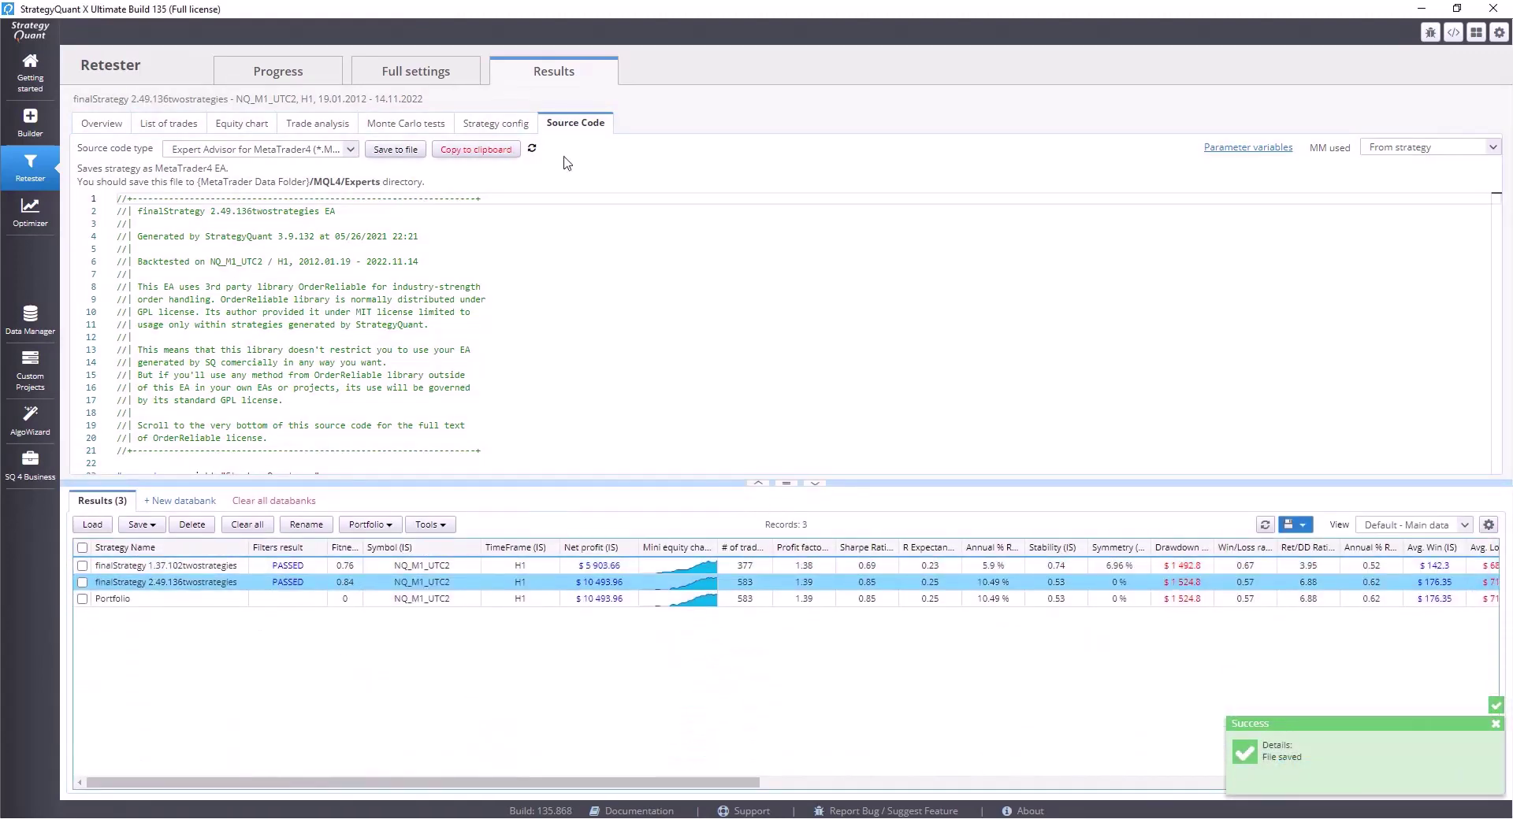
click(412, 154)
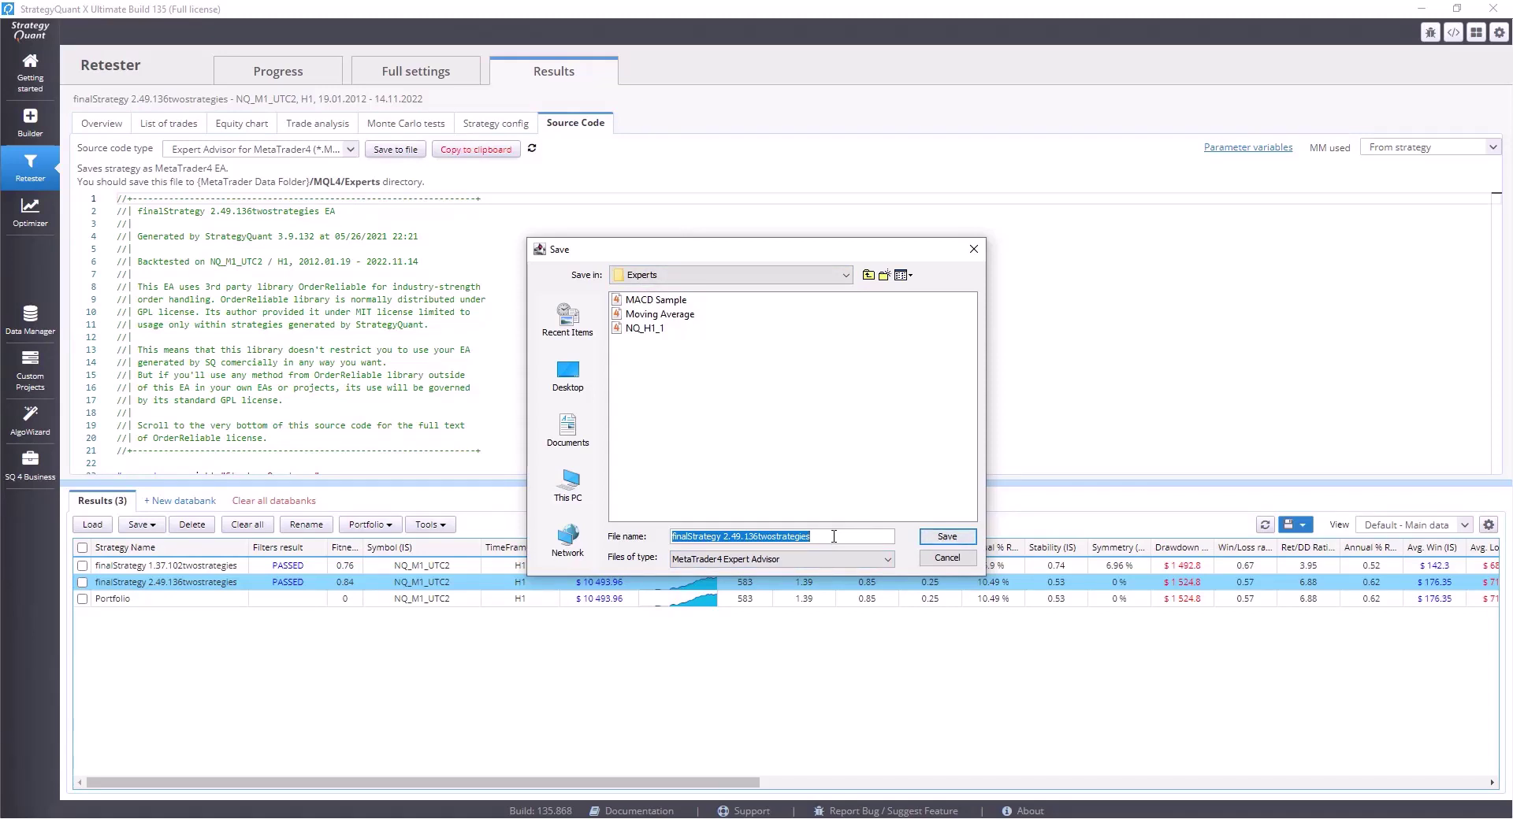
text(NQ_H1)
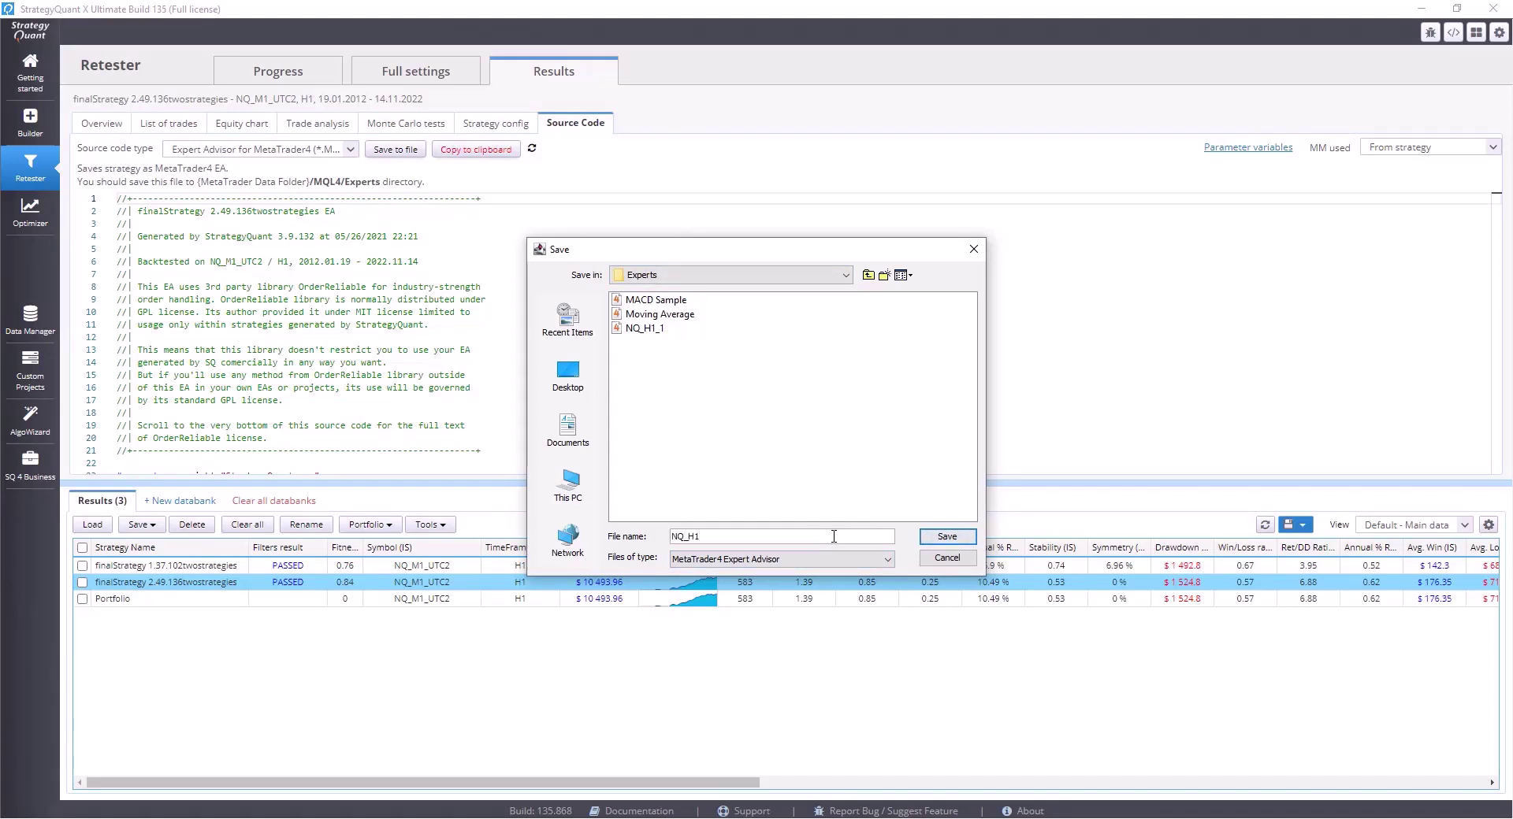
text(_2)
double_click(704, 537)
click(754, 495)
click(947, 537)
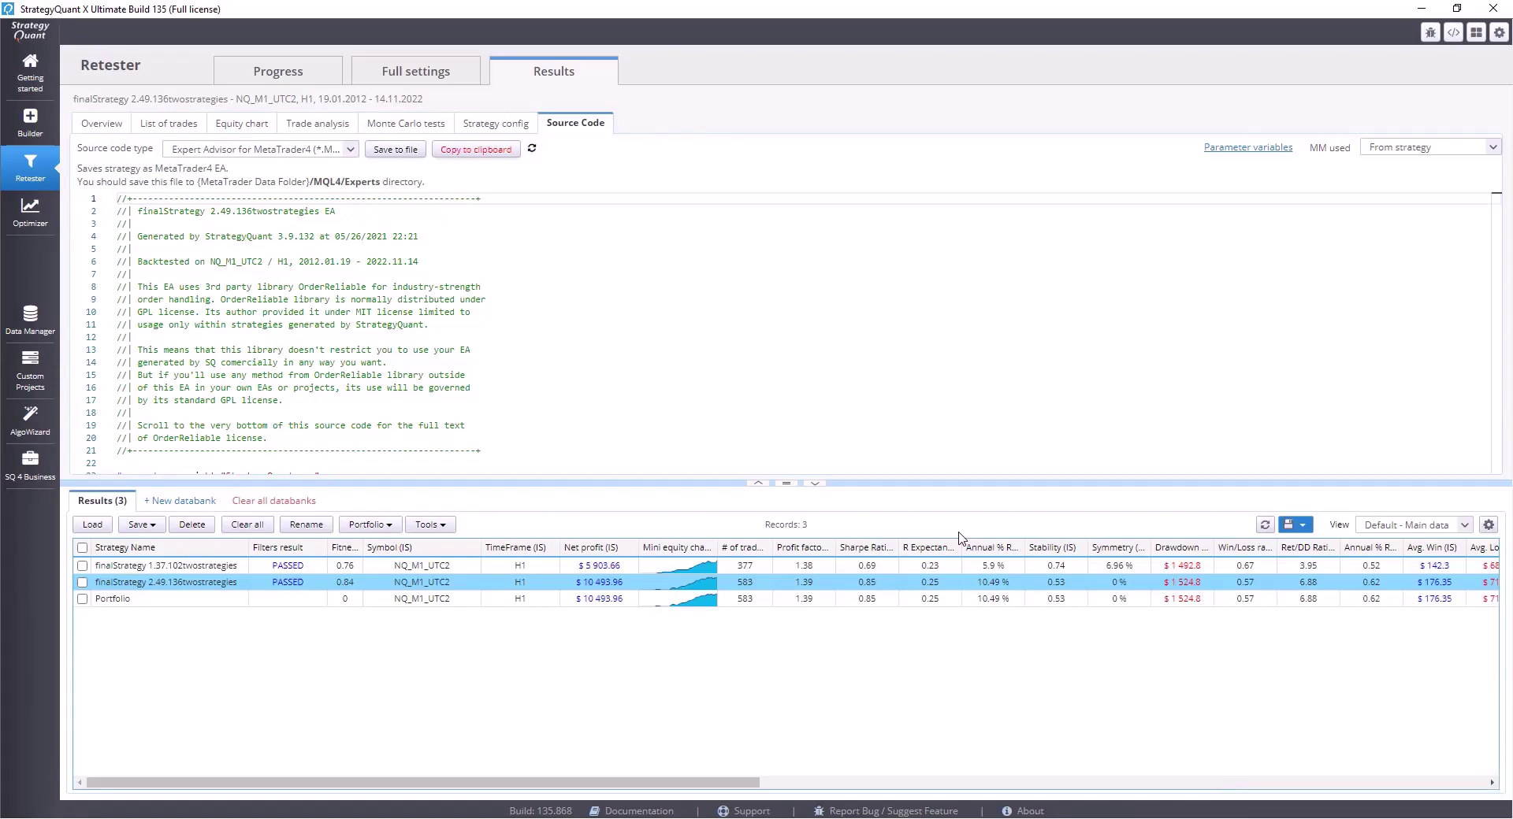
Step: From the desktop, browse StrategyQuantX to custom_indicators\MetaTrader4 and inspect its Indicators and scripts folders
key(super+d)
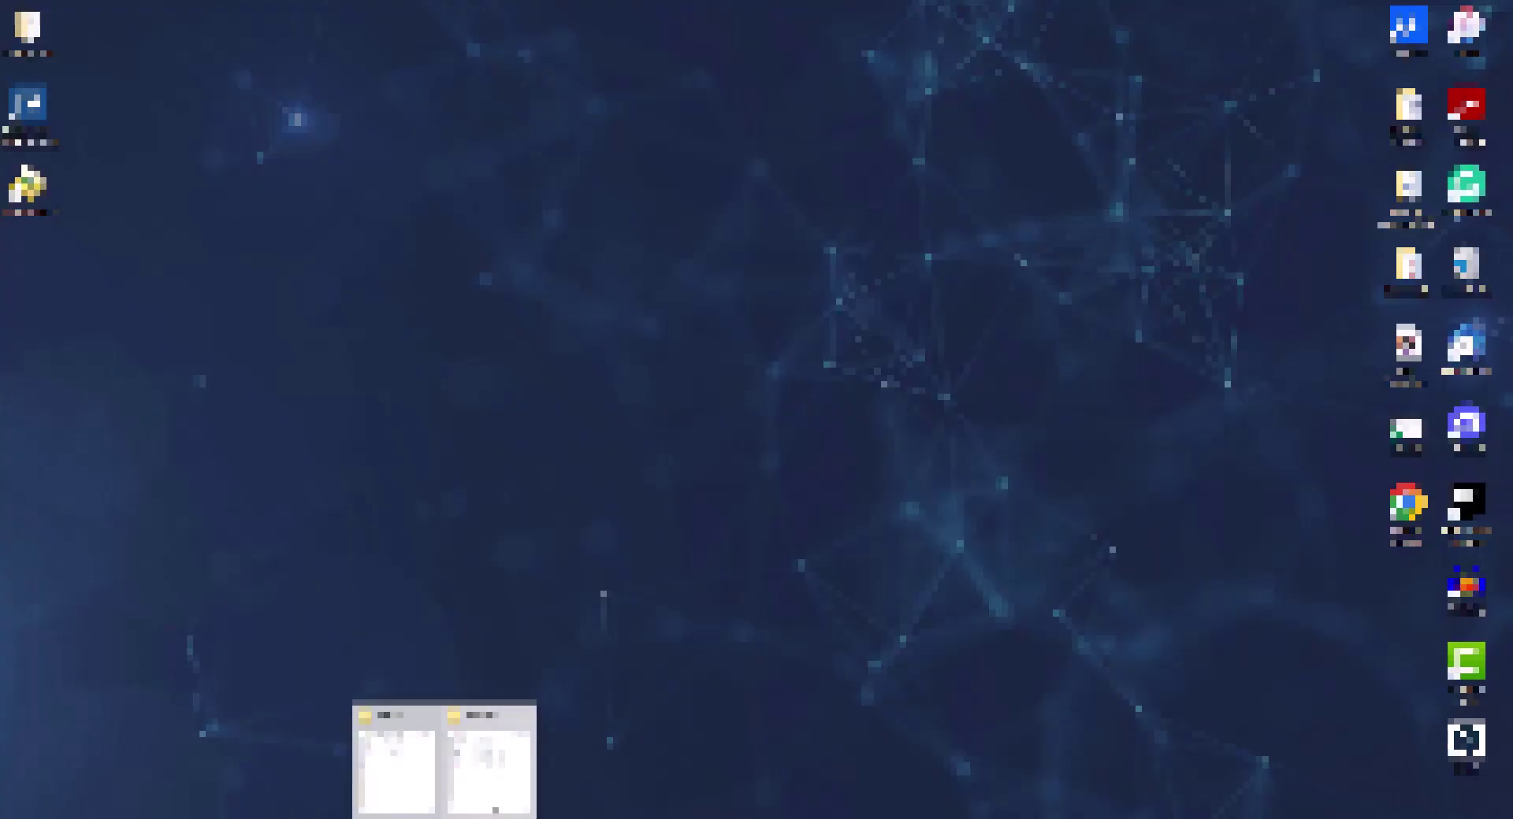
click(491, 804)
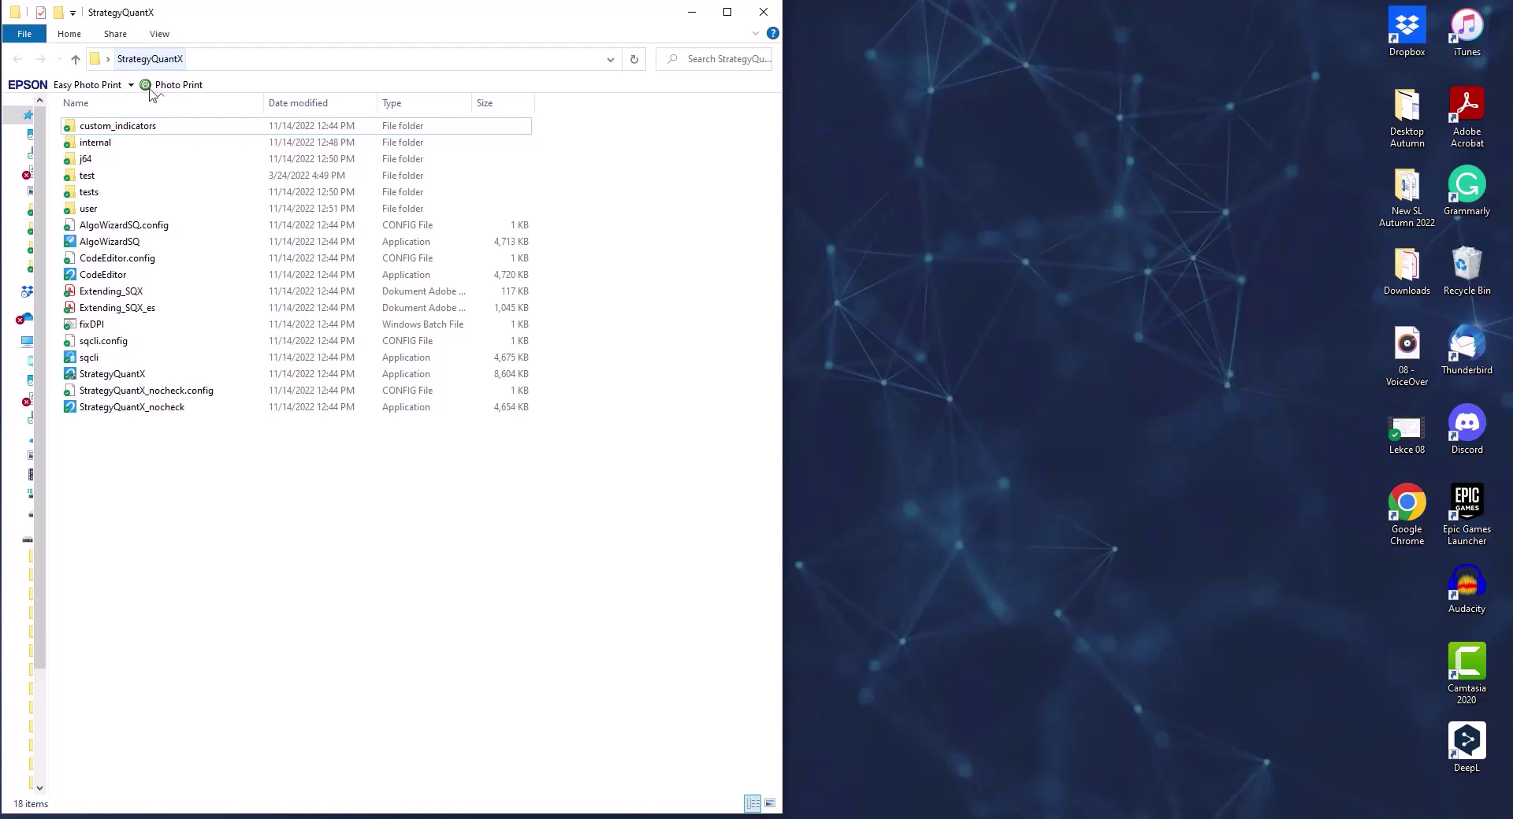
double_click(142, 129)
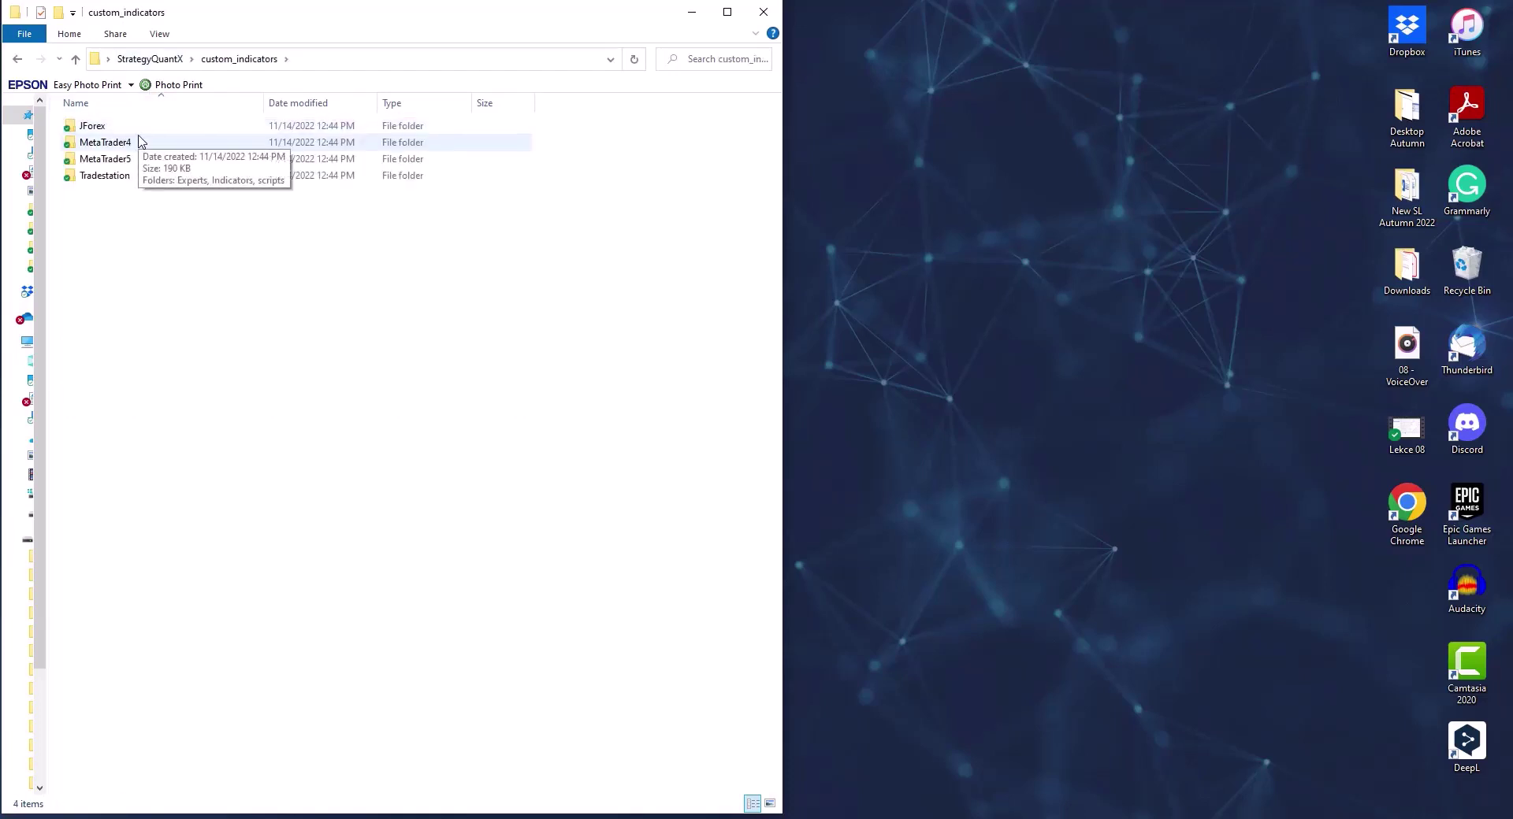
double_click(139, 142)
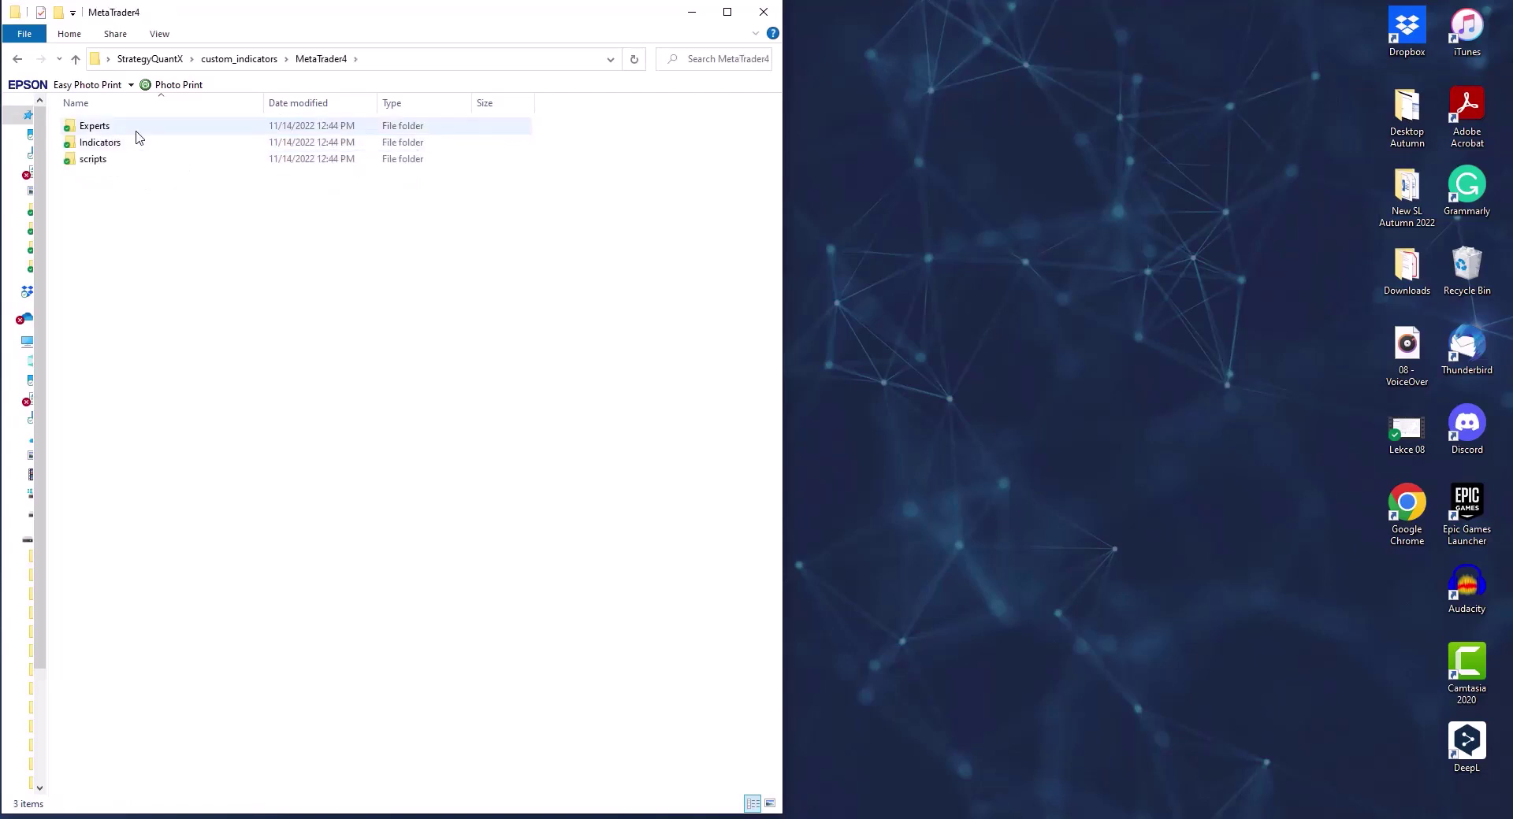
click(130, 143)
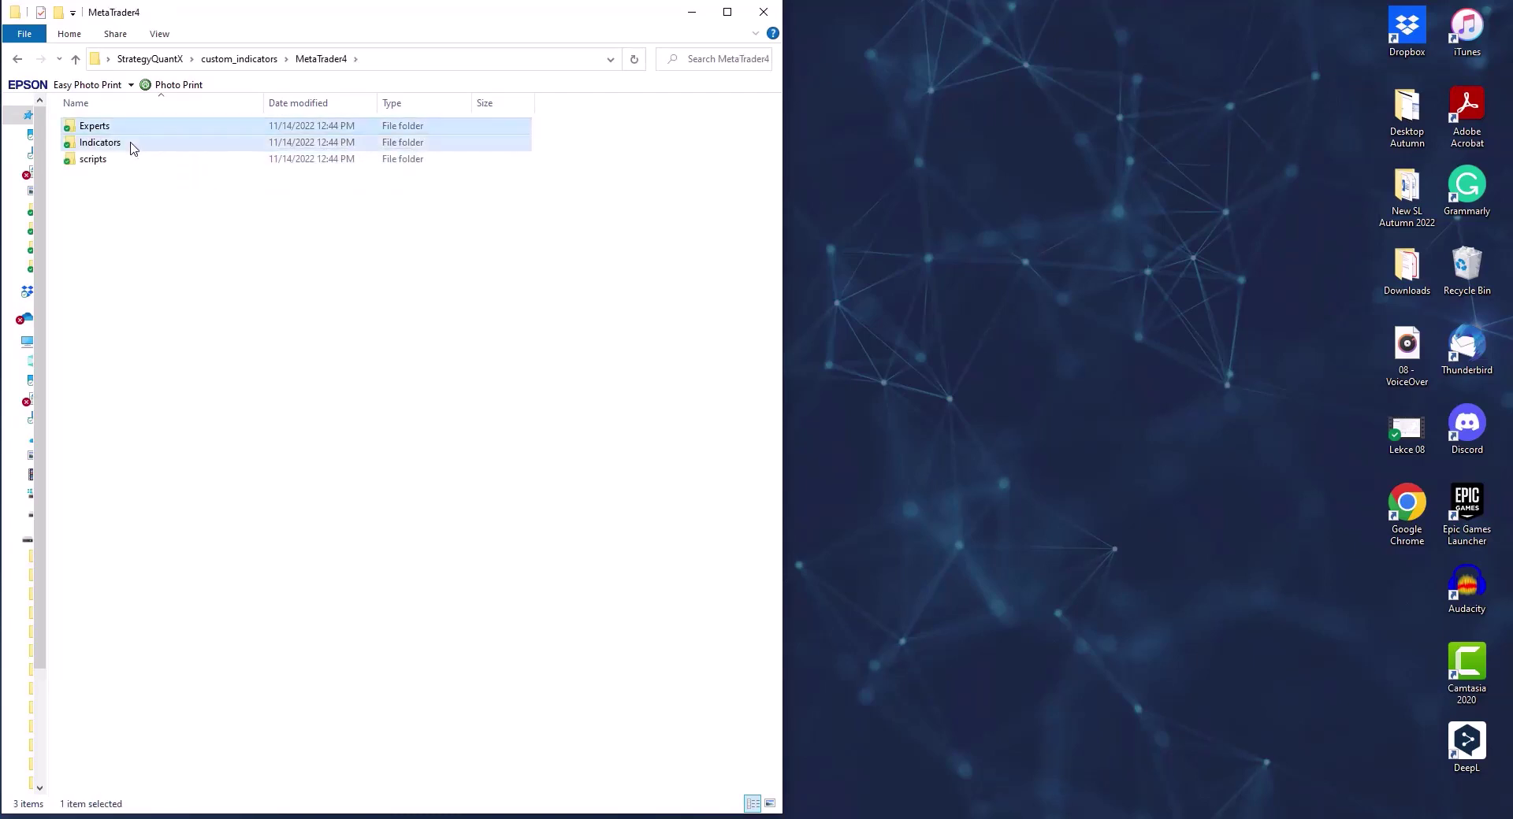
click(118, 162)
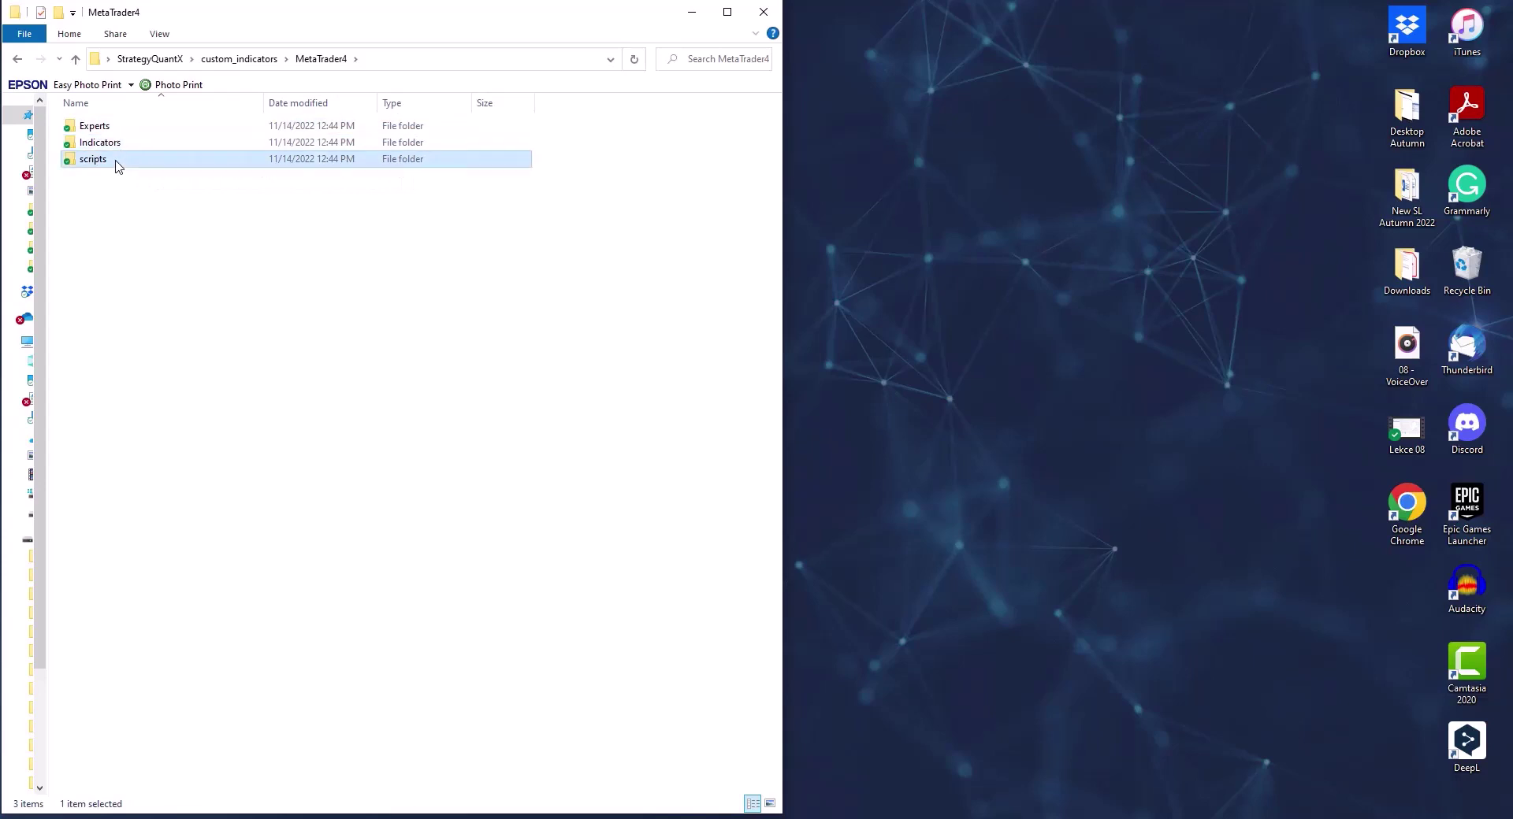
click(461, 816)
click(481, 774)
drag(262, 17, 265, 19)
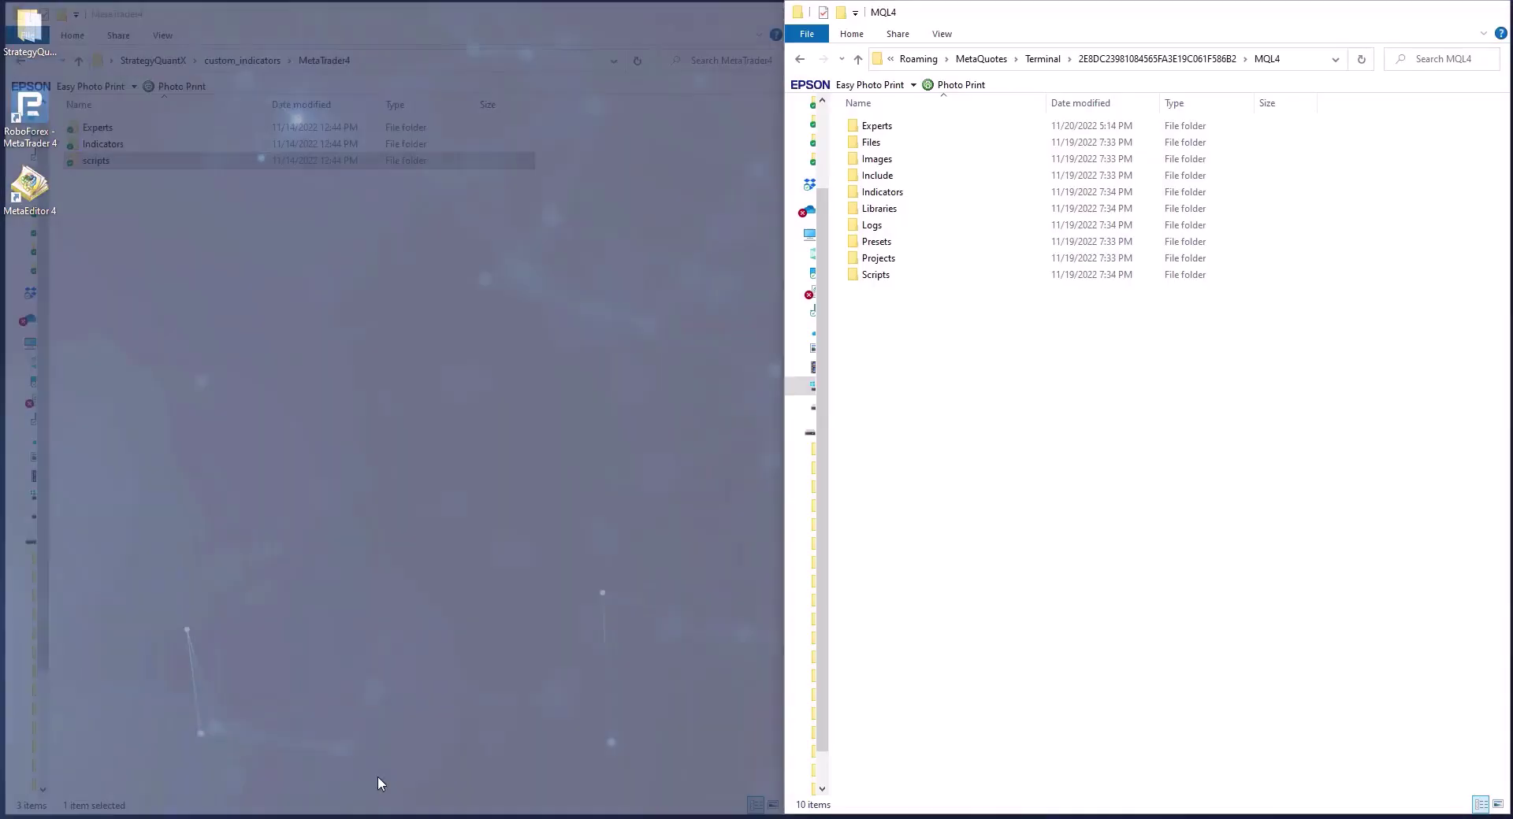
Step: Place the MQL4 folder window alongside, noting its Experts, Indicators and Scripts folders
click(378, 780)
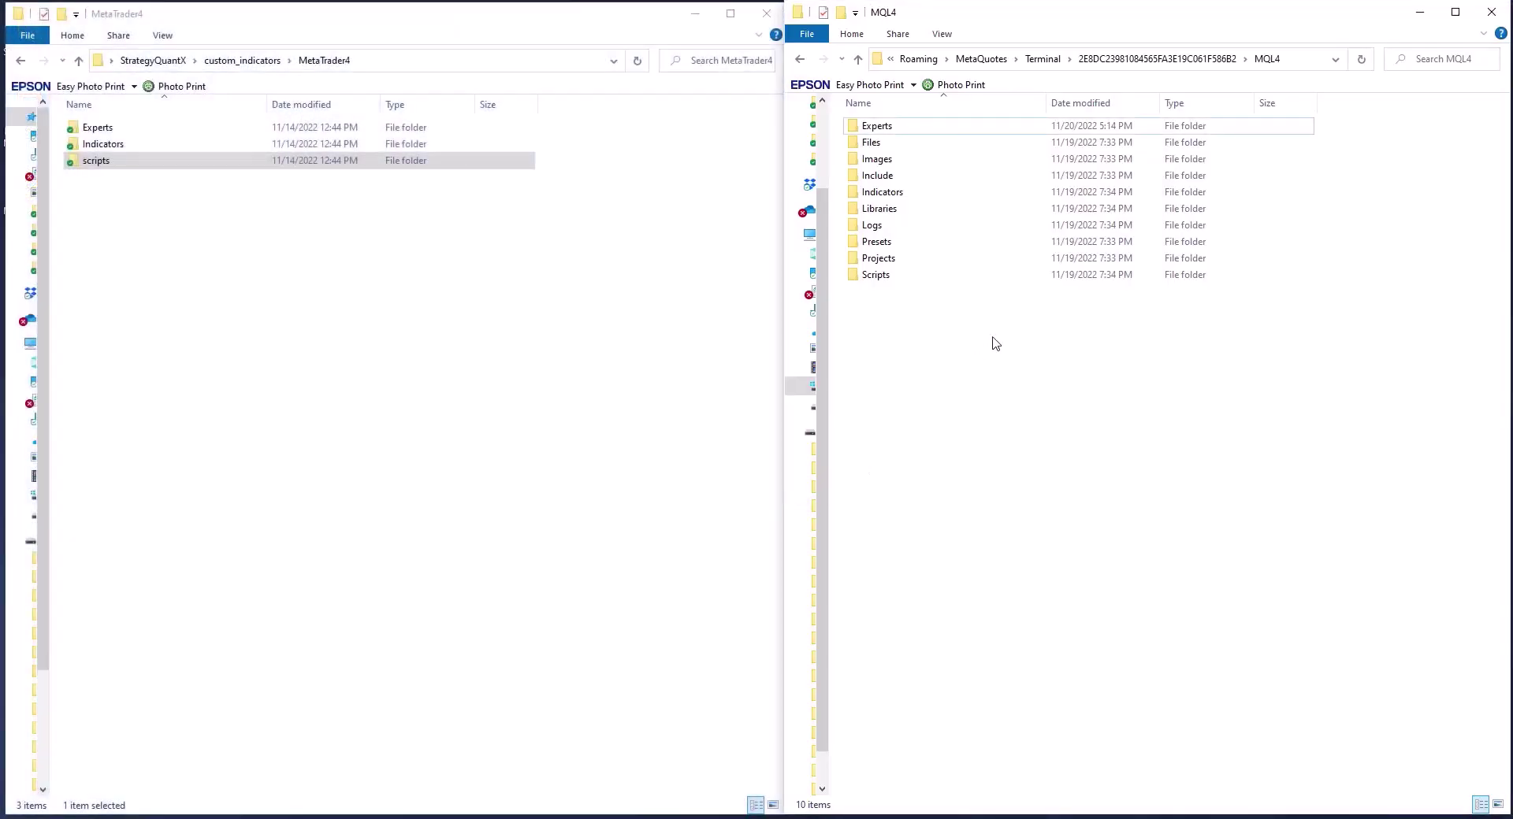
click(999, 131)
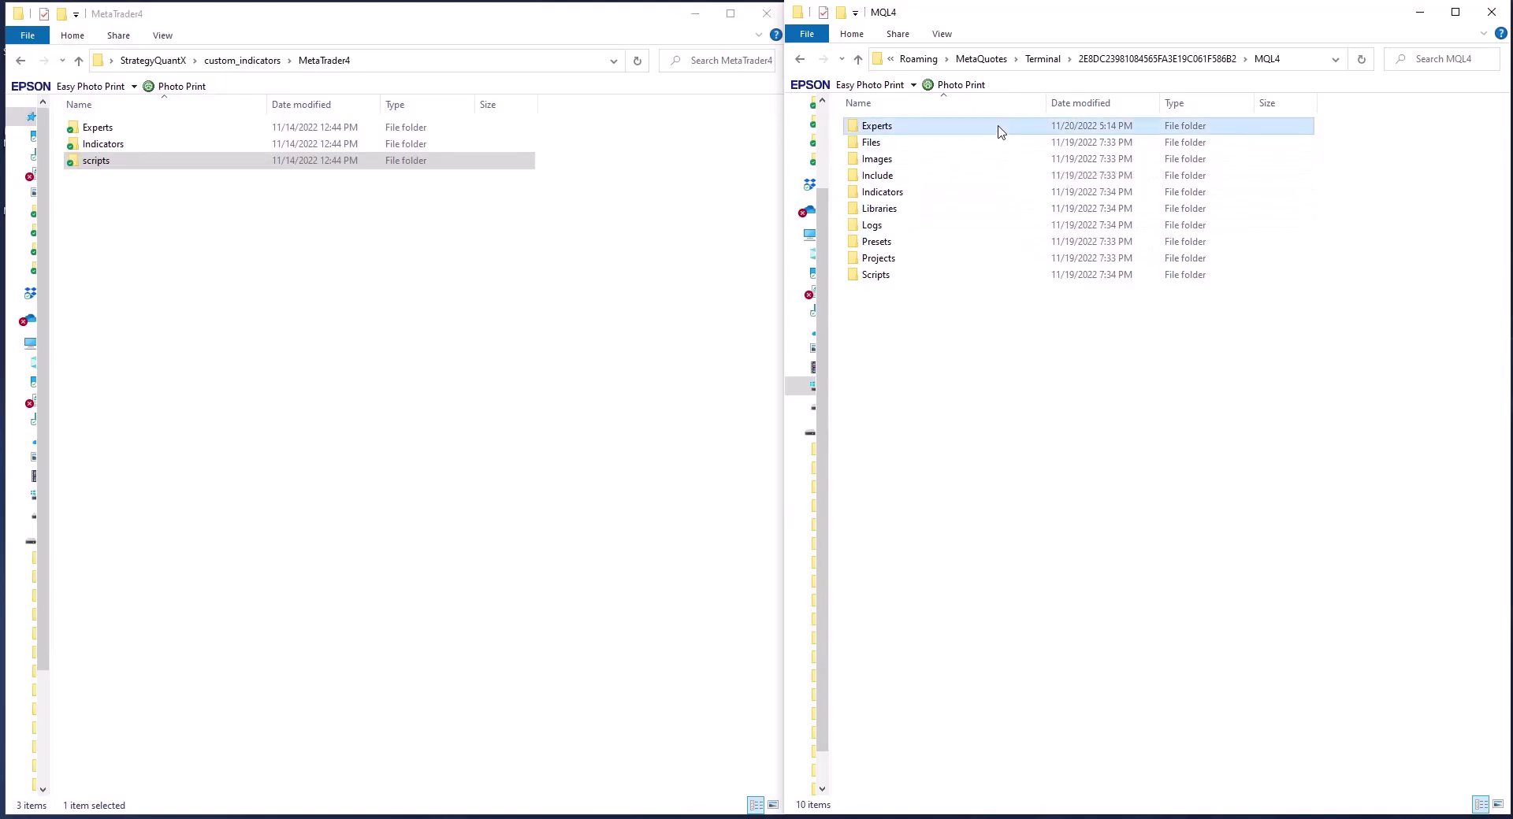
click(966, 194)
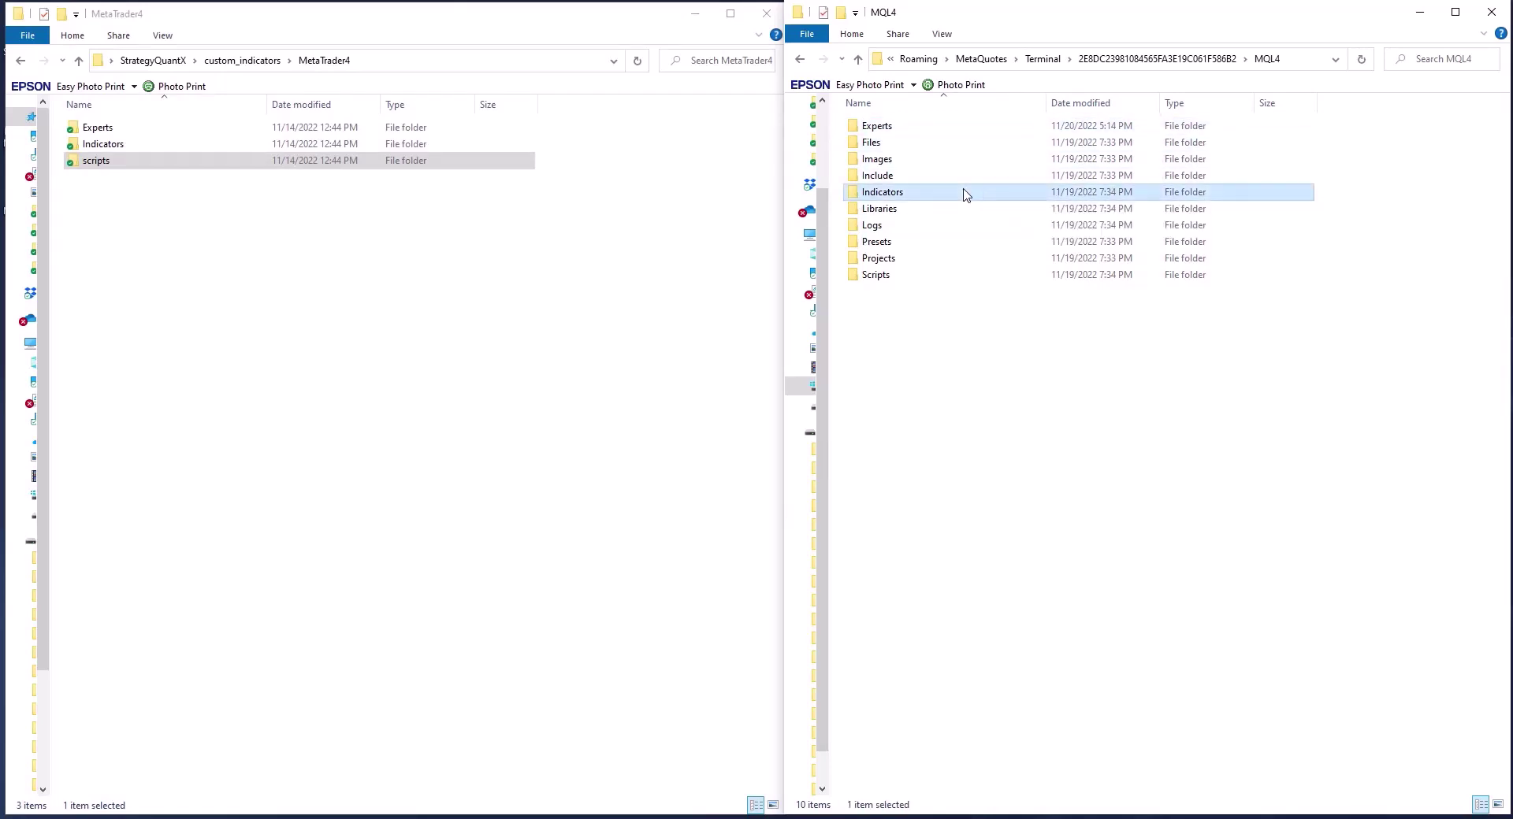
click(935, 282)
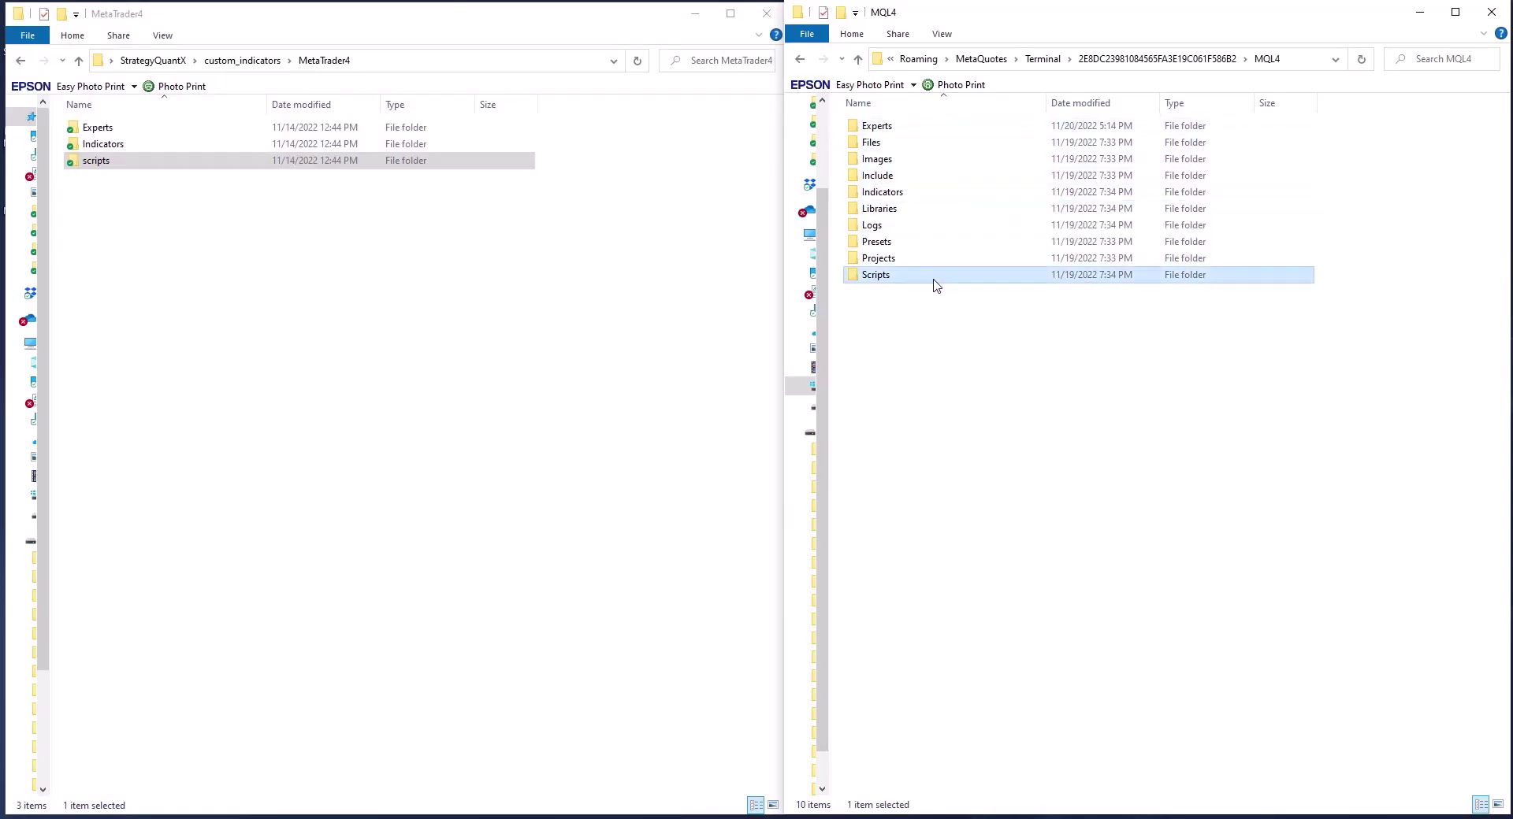
Step: Copy both export EAs from StrategyQuant's Experts folder into MQL4\Experts
double_click(275, 129)
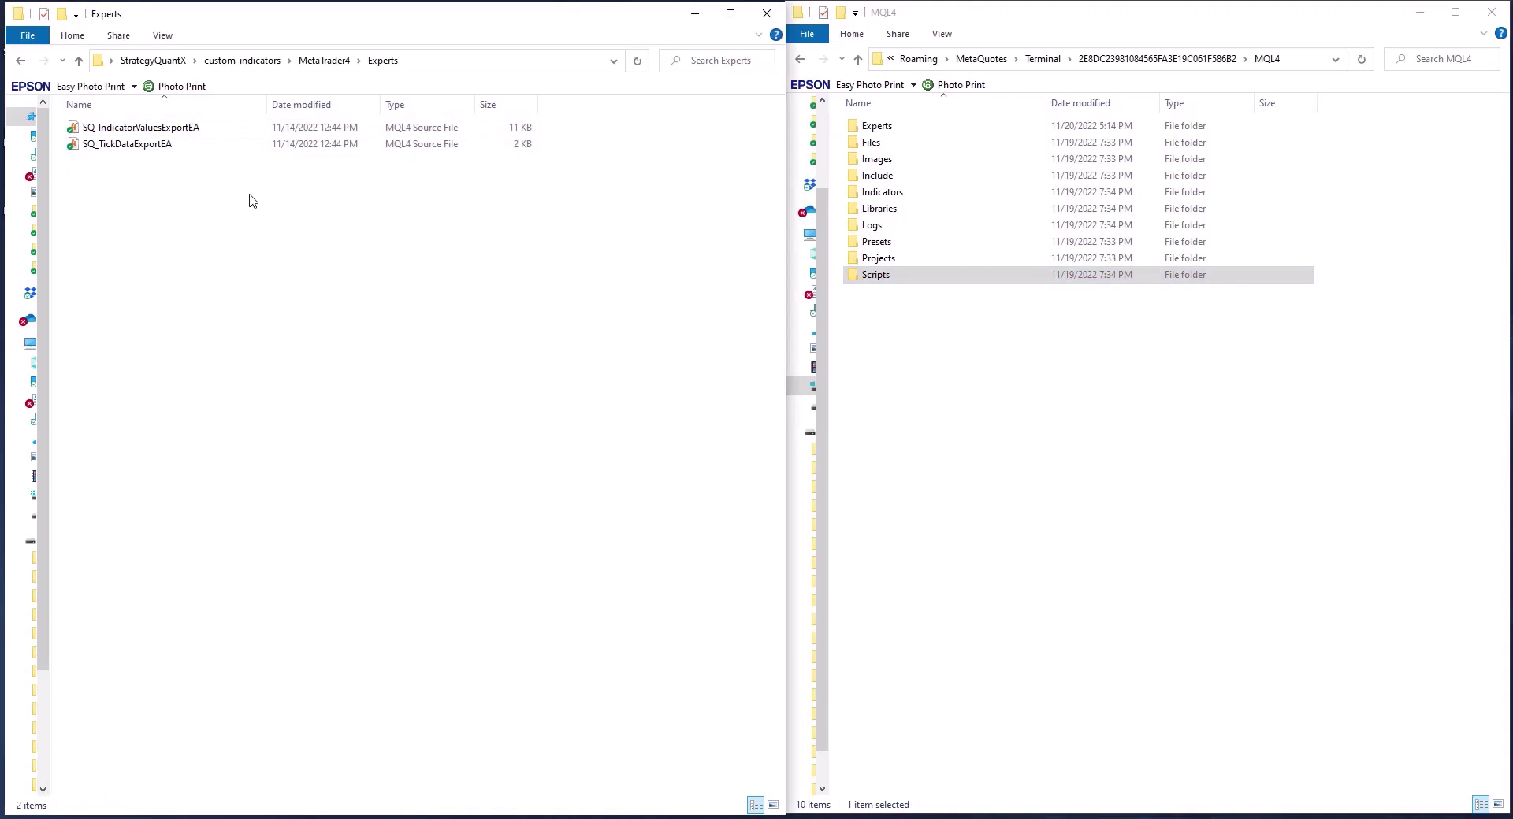
key(ctrl+a)
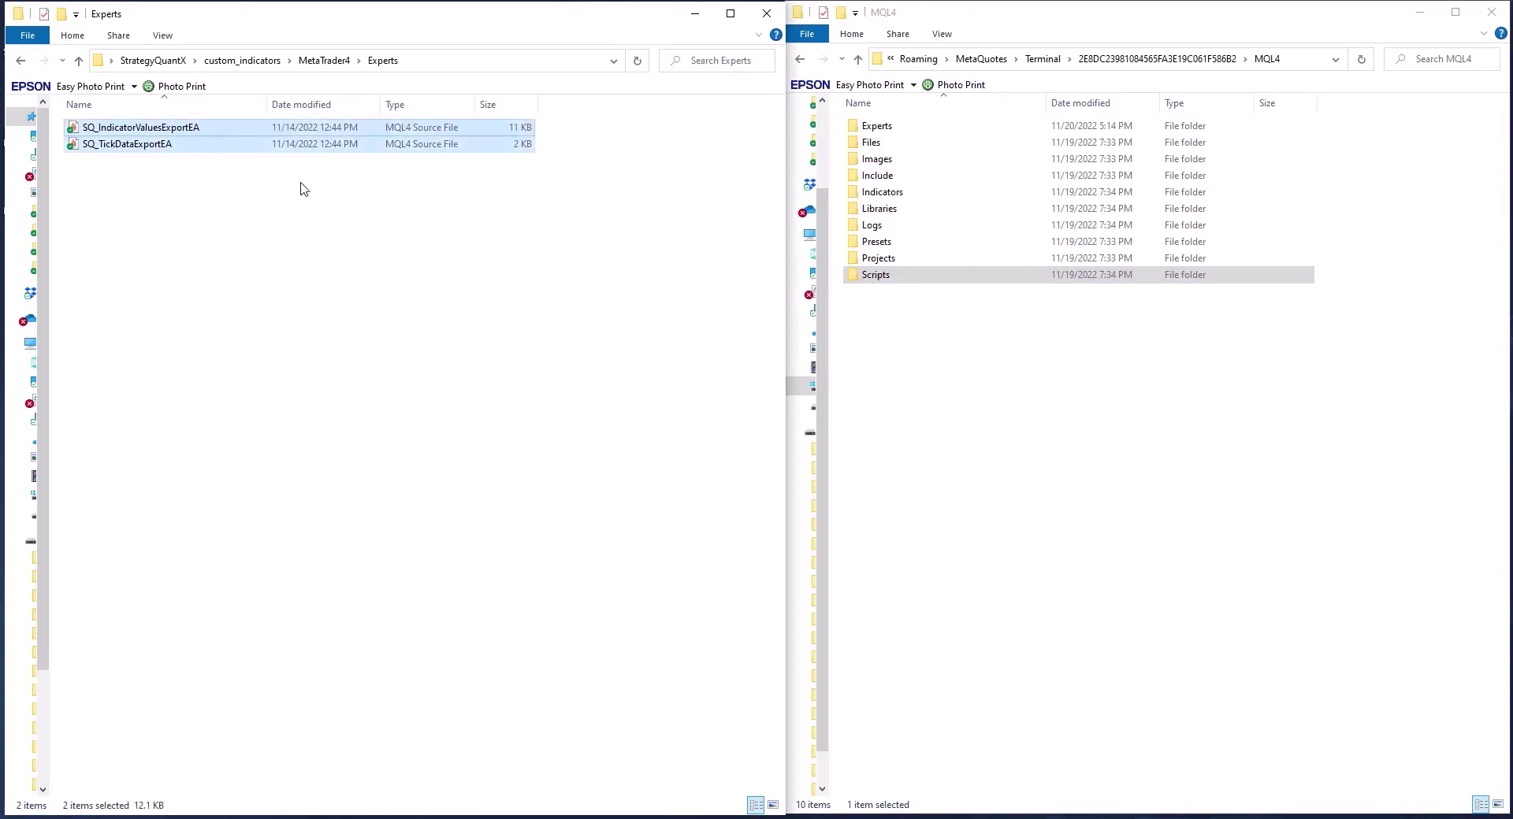
click(866, 126)
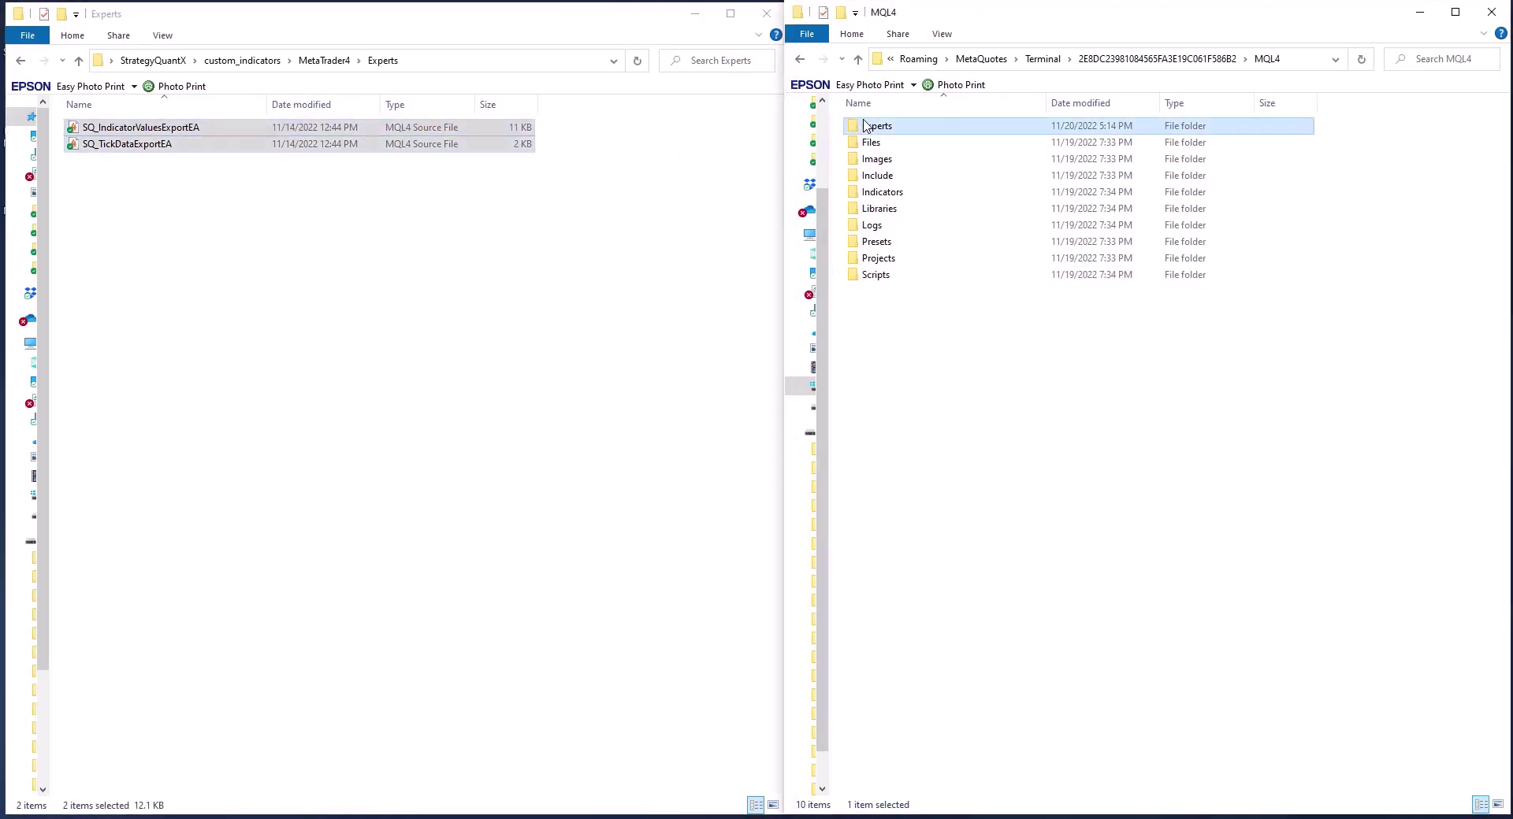
key(ctrl+v)
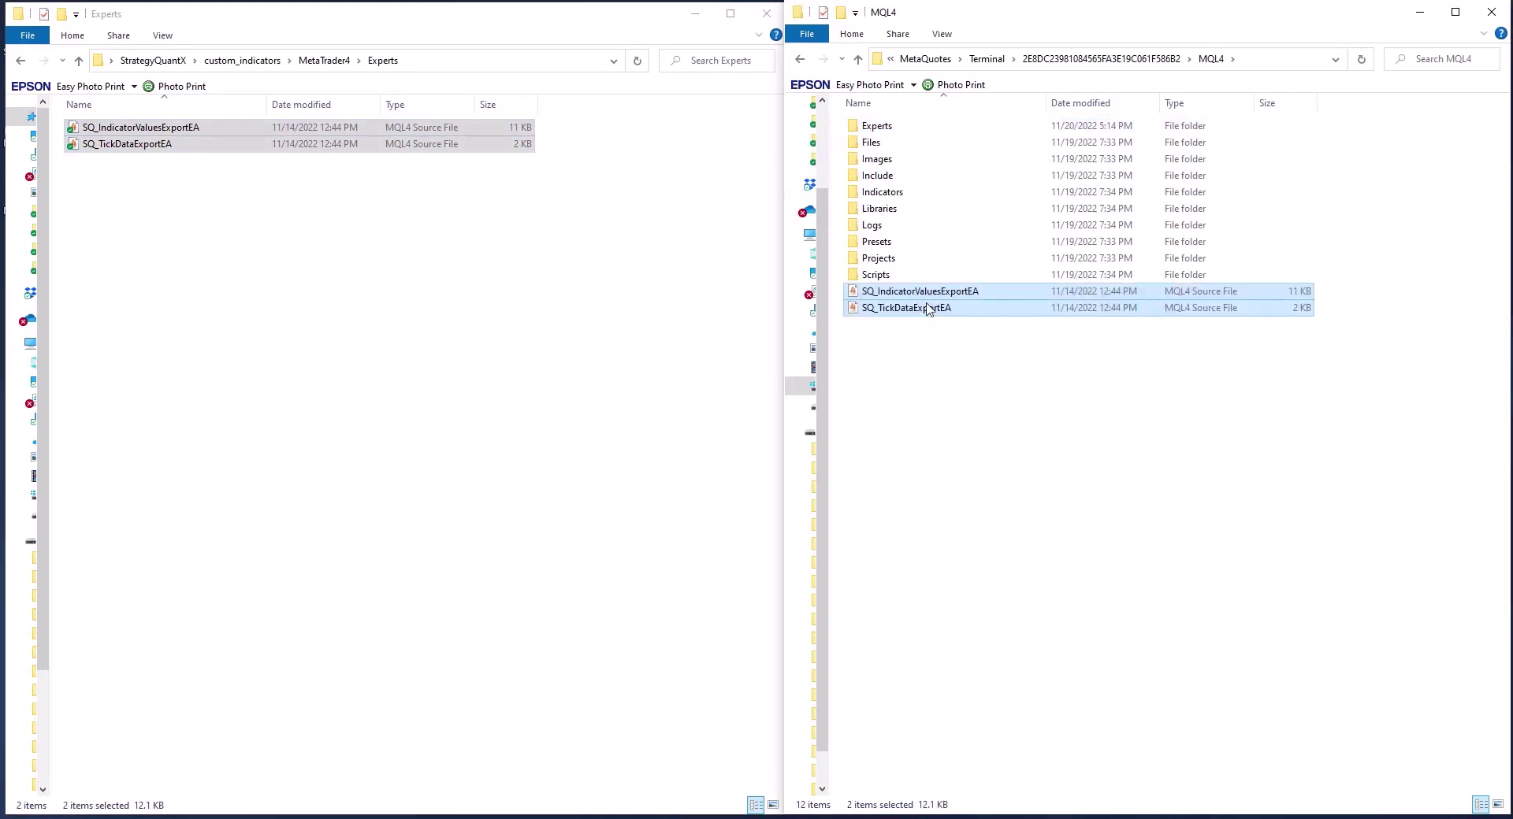
drag(922, 250, 906, 132)
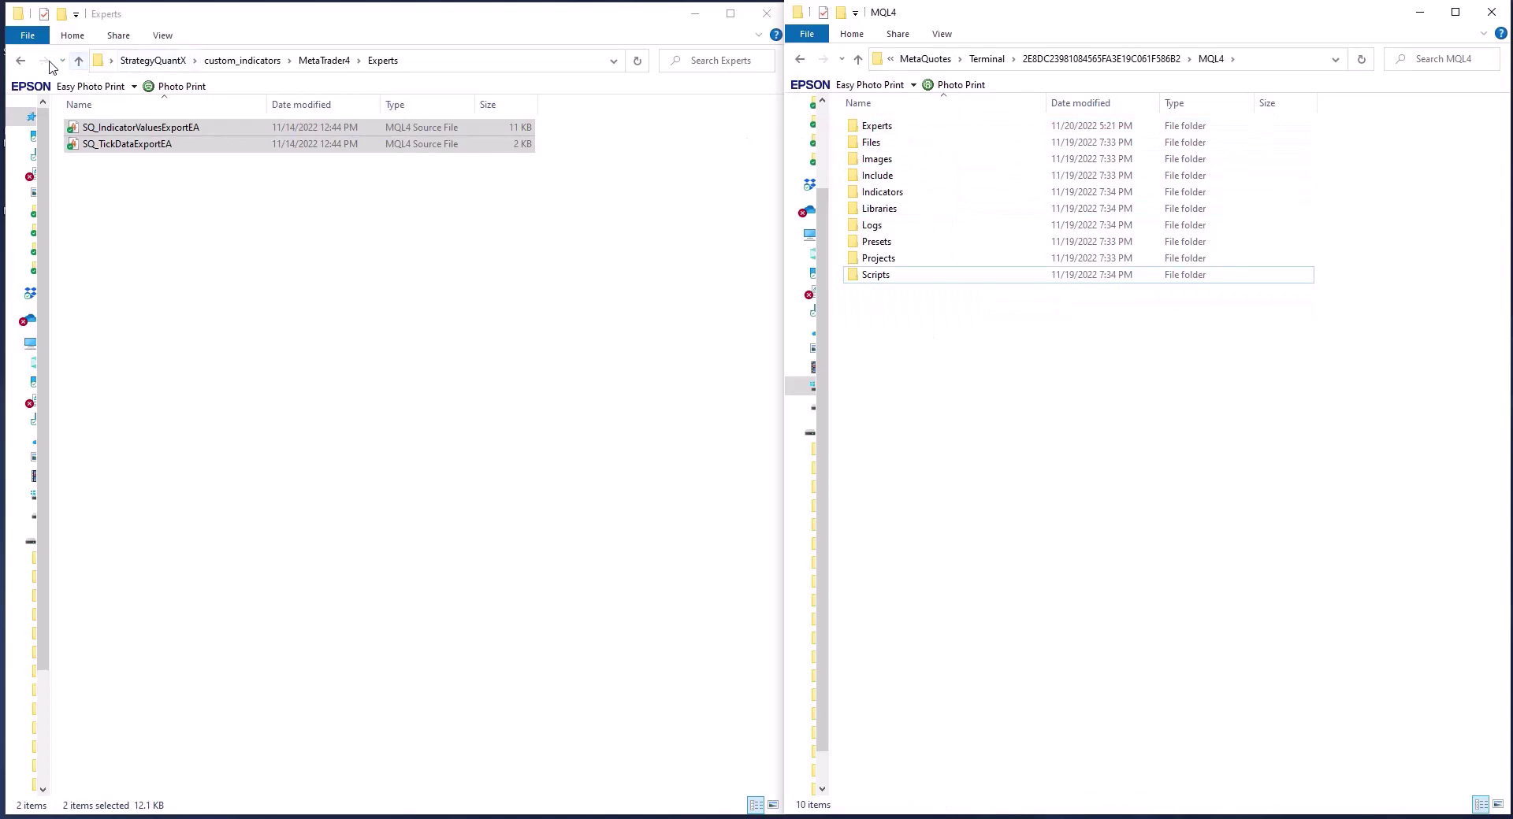
Step: Copy all 36 Sq indicator files into the MQL4 Indicators folder
click(22, 62)
double_click(148, 145)
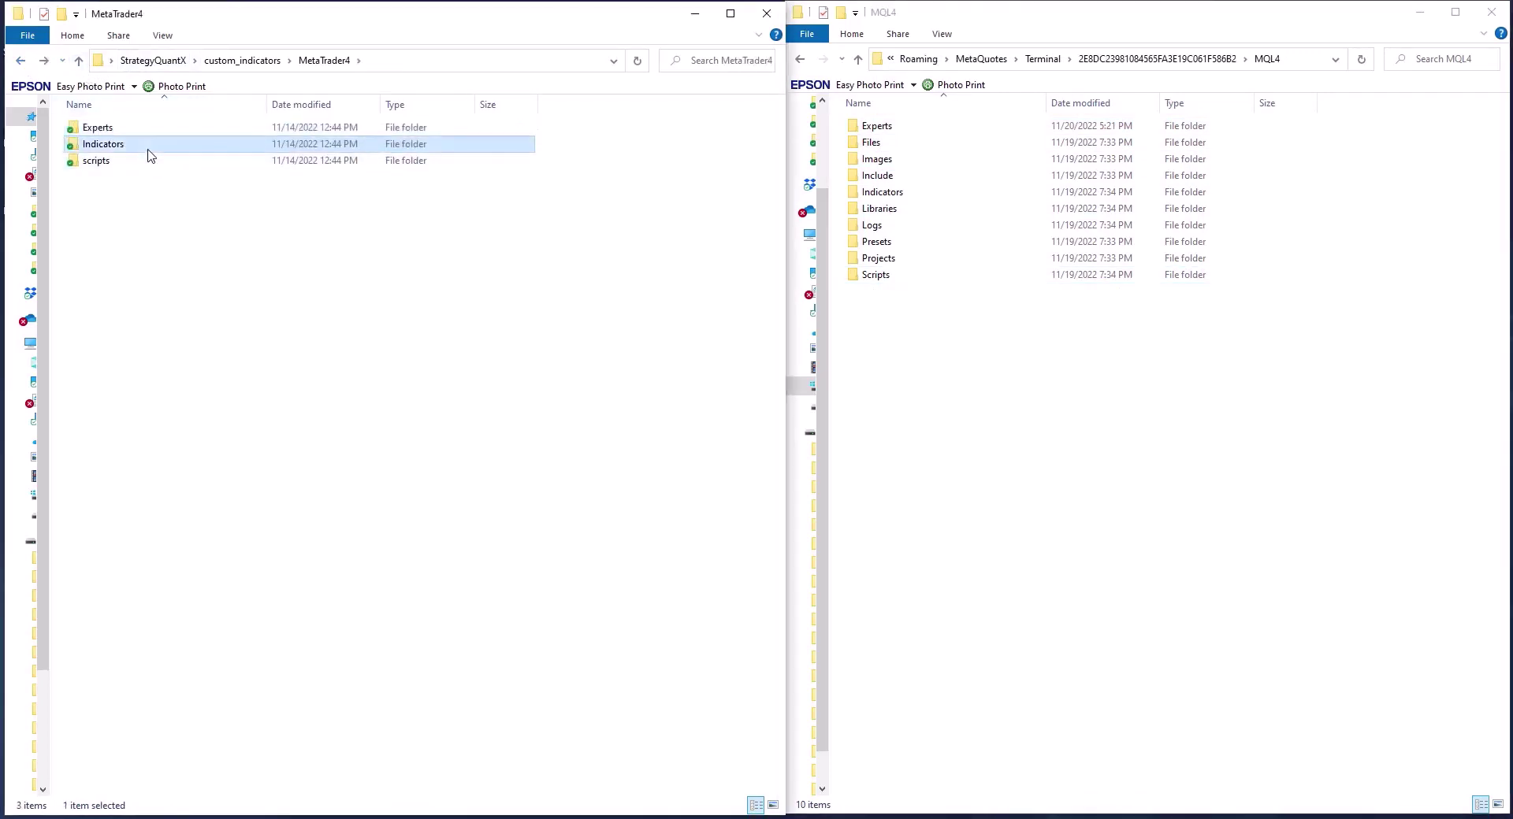
key(ctrl+a)
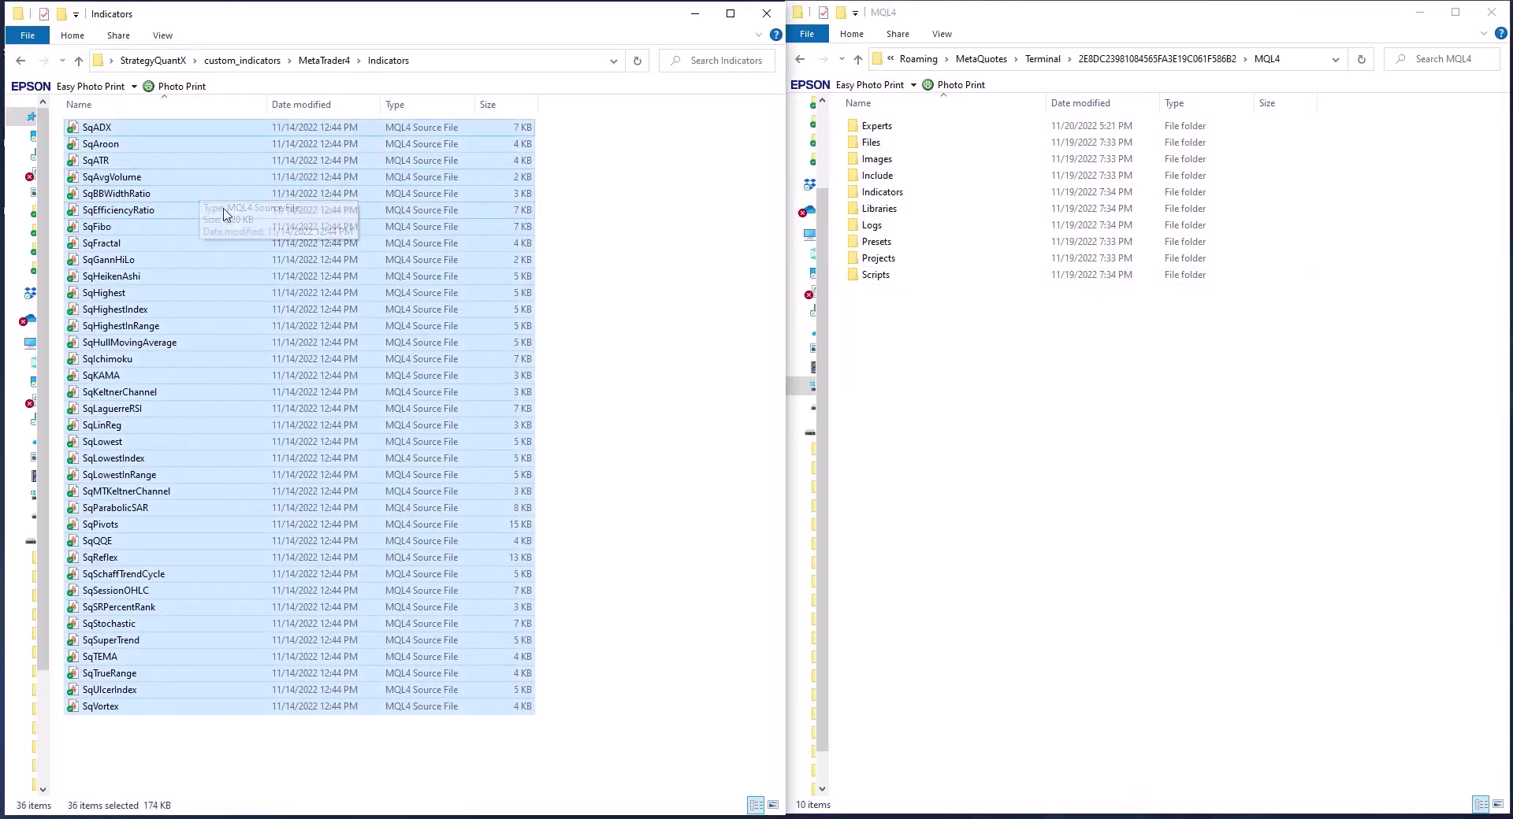
double_click(936, 193)
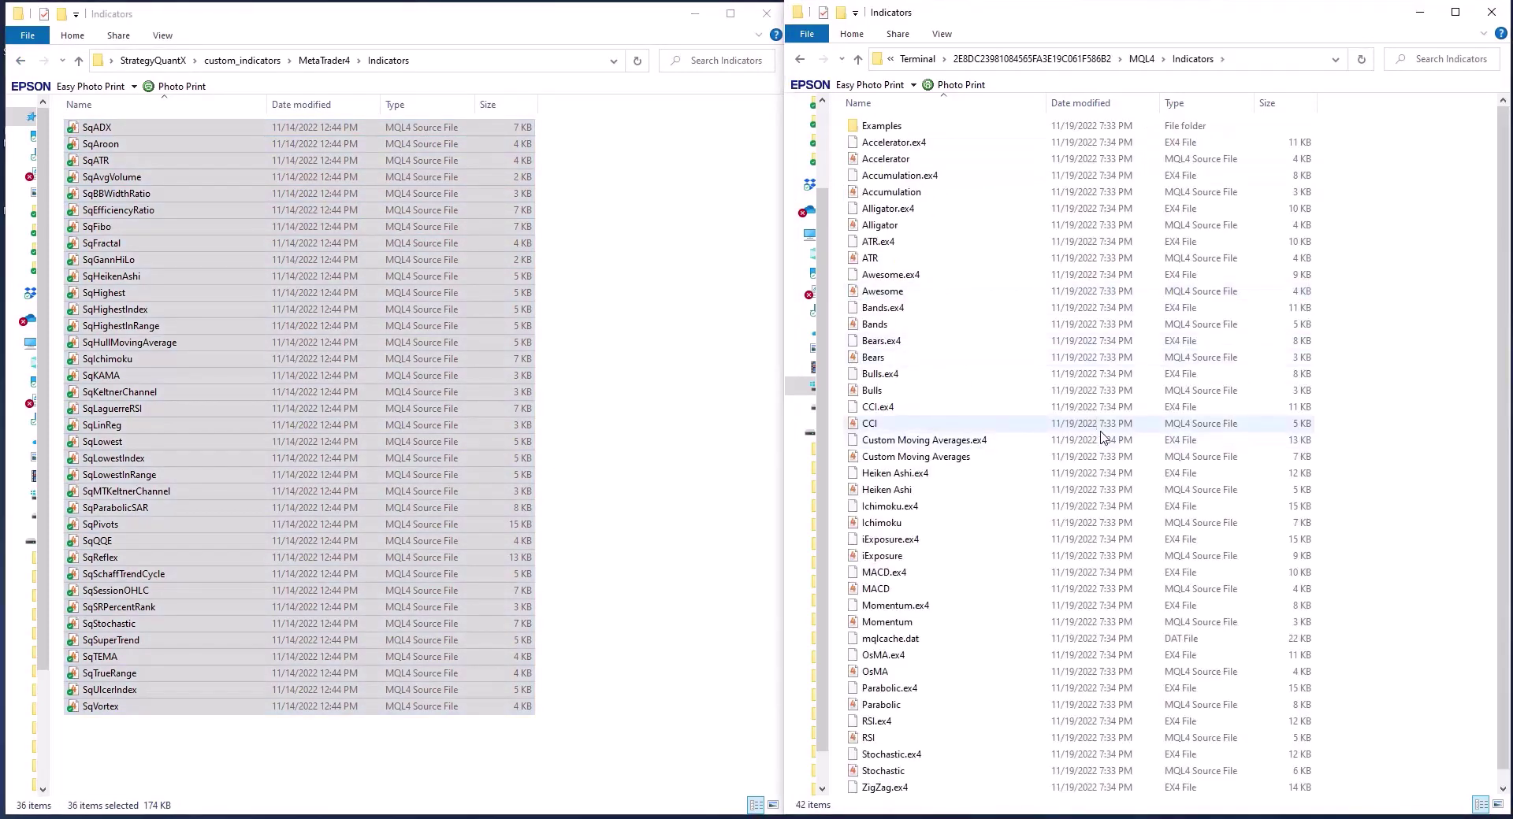
key(ctrl+v)
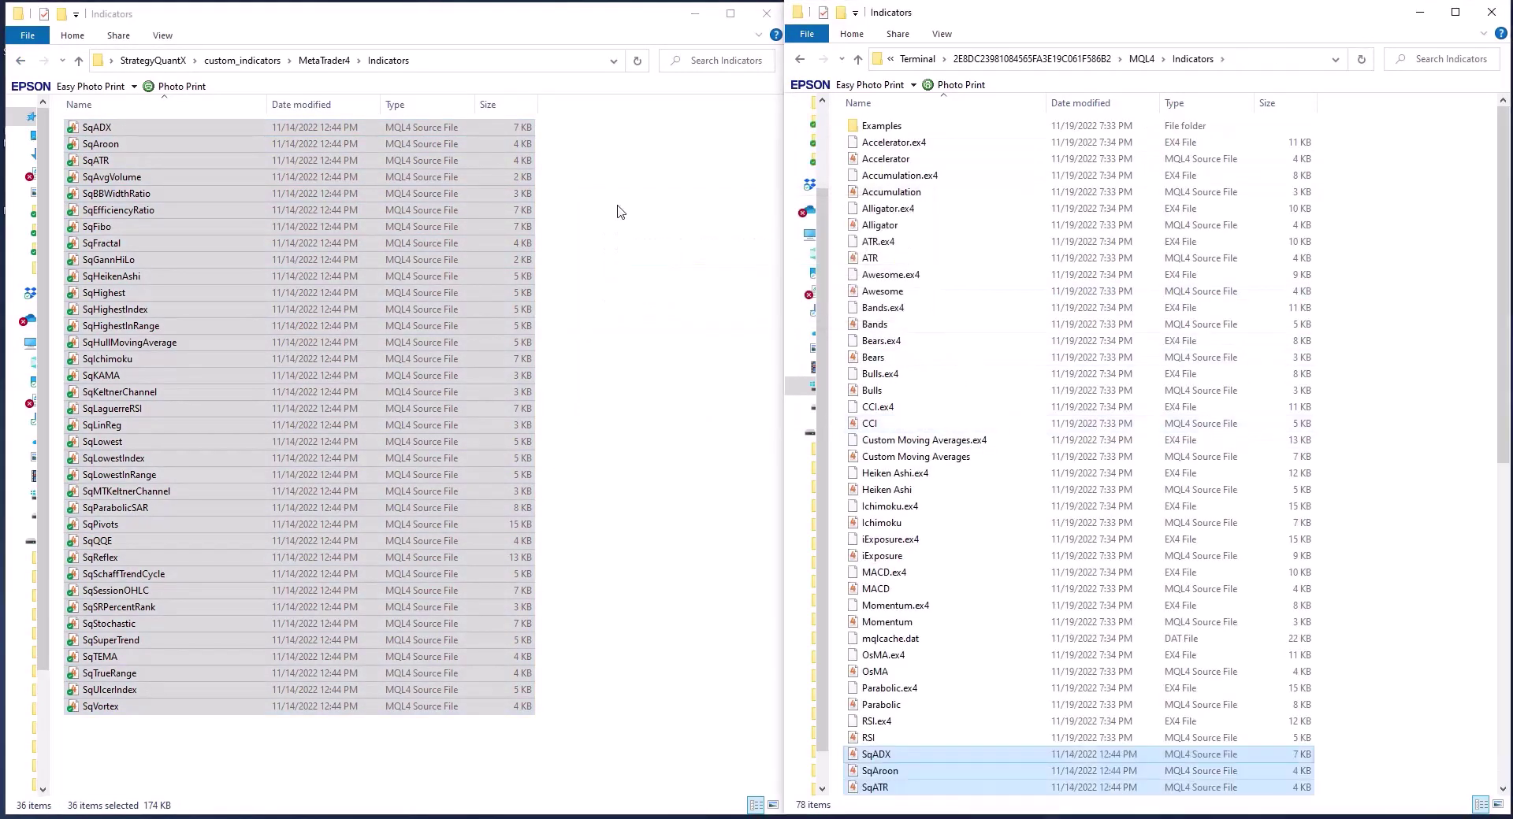
Step: Copy the ExportProperties script into MQL4\Scripts and switch to MetaTrader 4
click(77, 61)
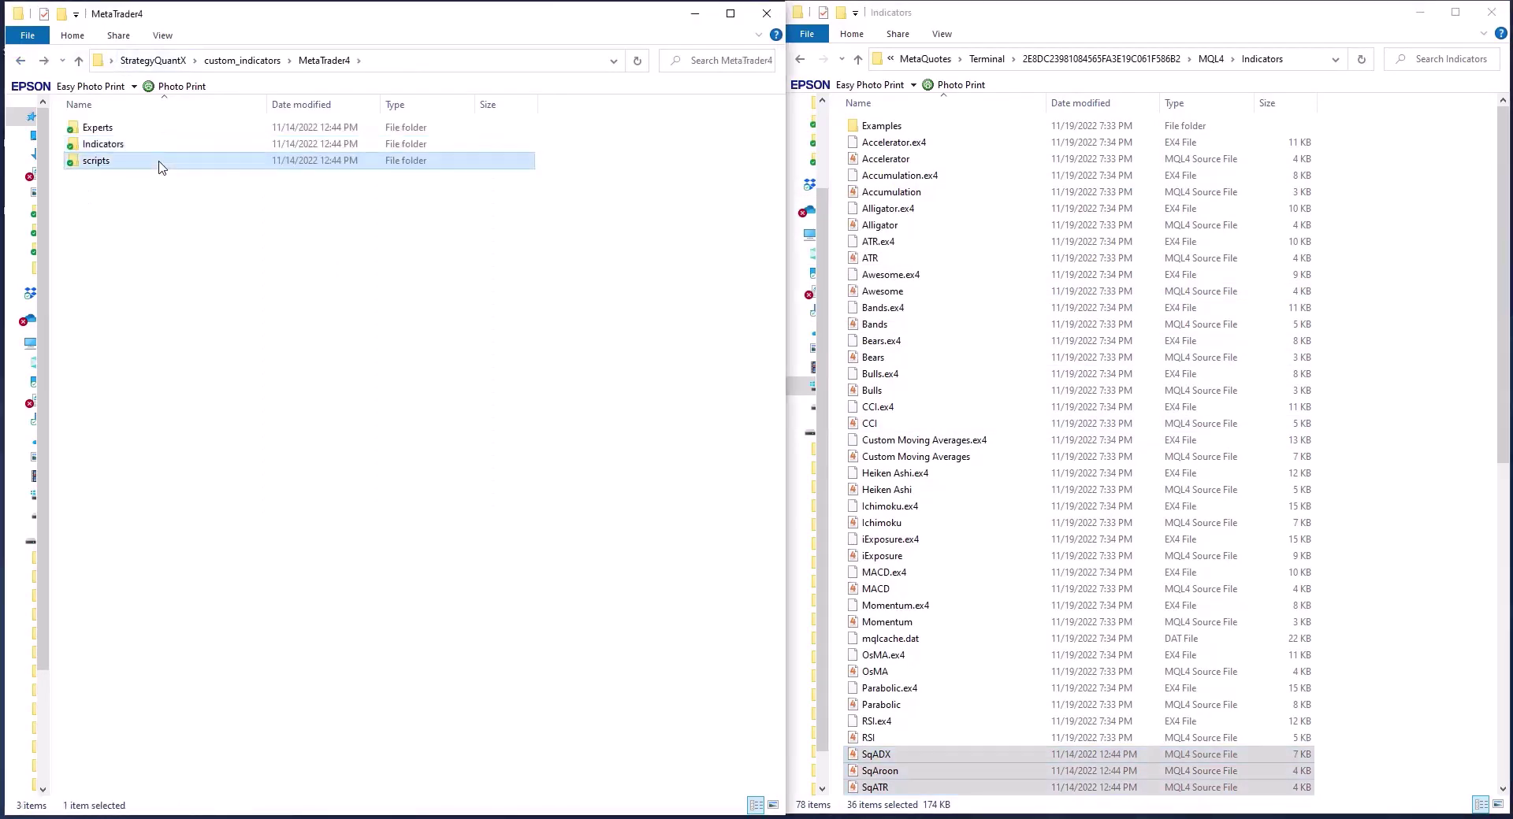
double_click(162, 161)
key(ctrl+a)
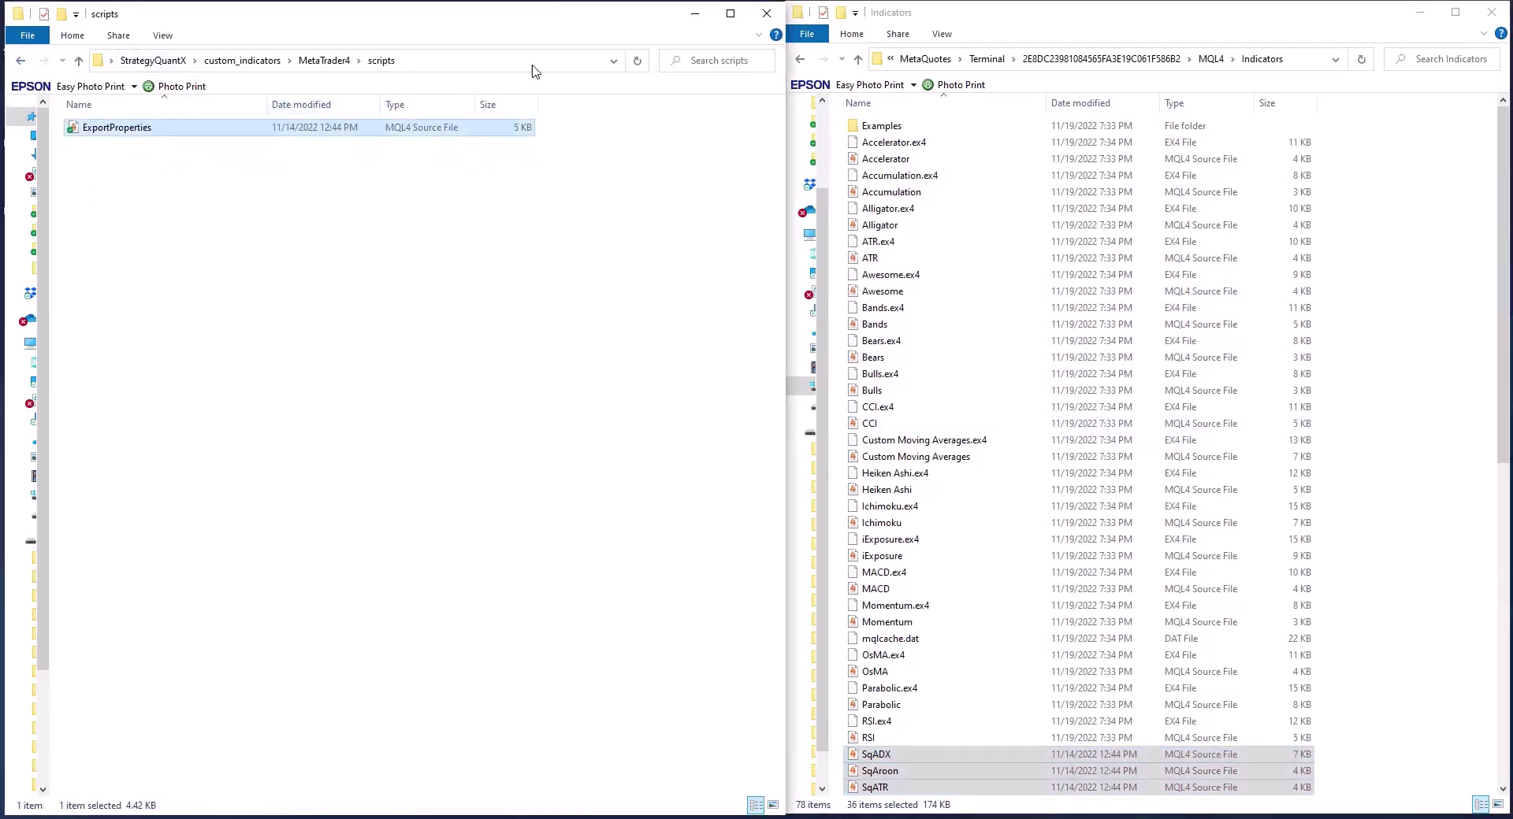
click(801, 62)
double_click(922, 276)
key(ctrl+v)
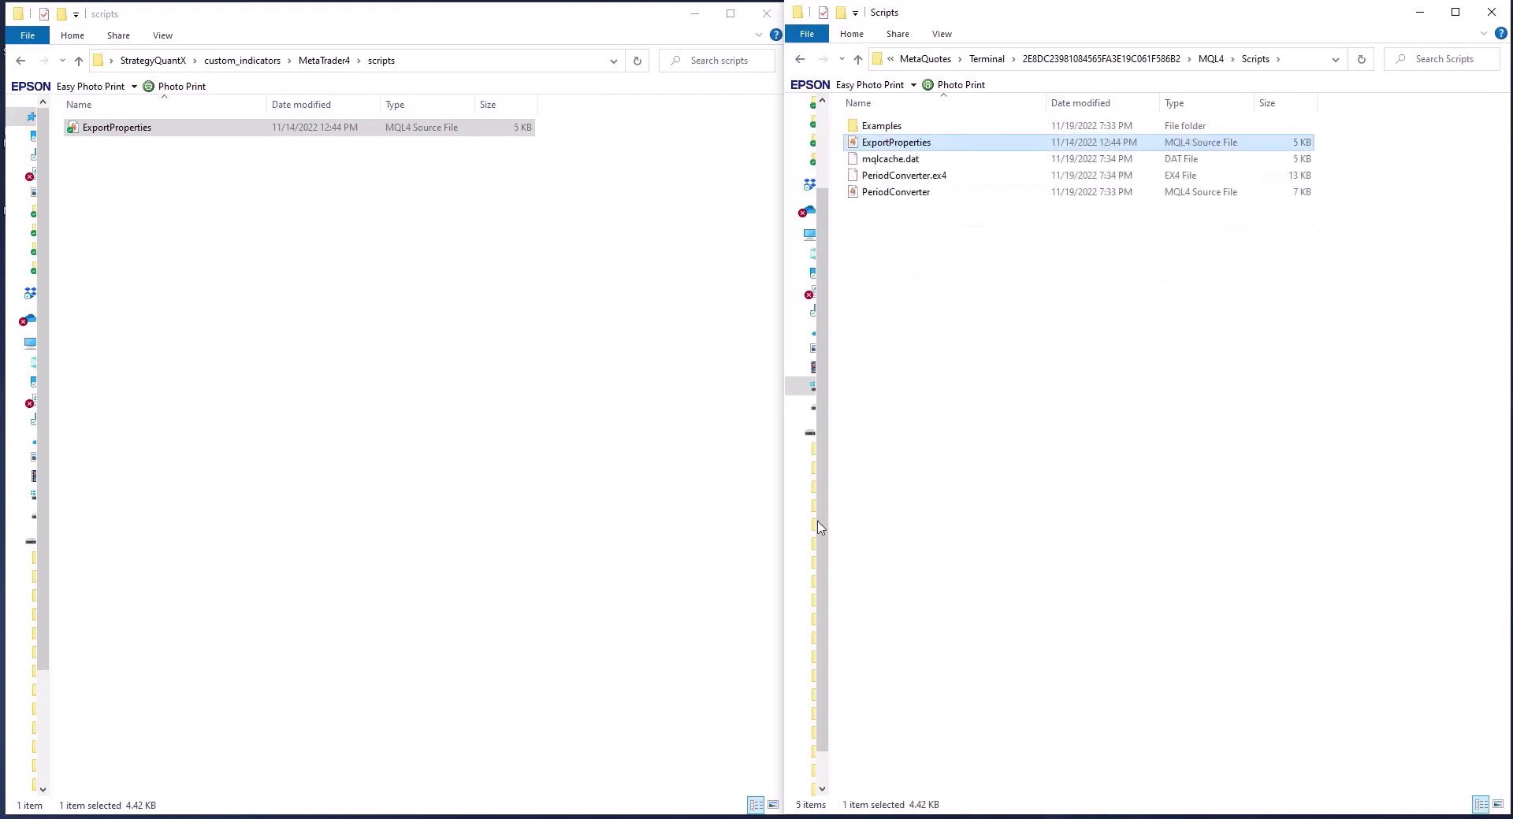
key(alt+Tab)
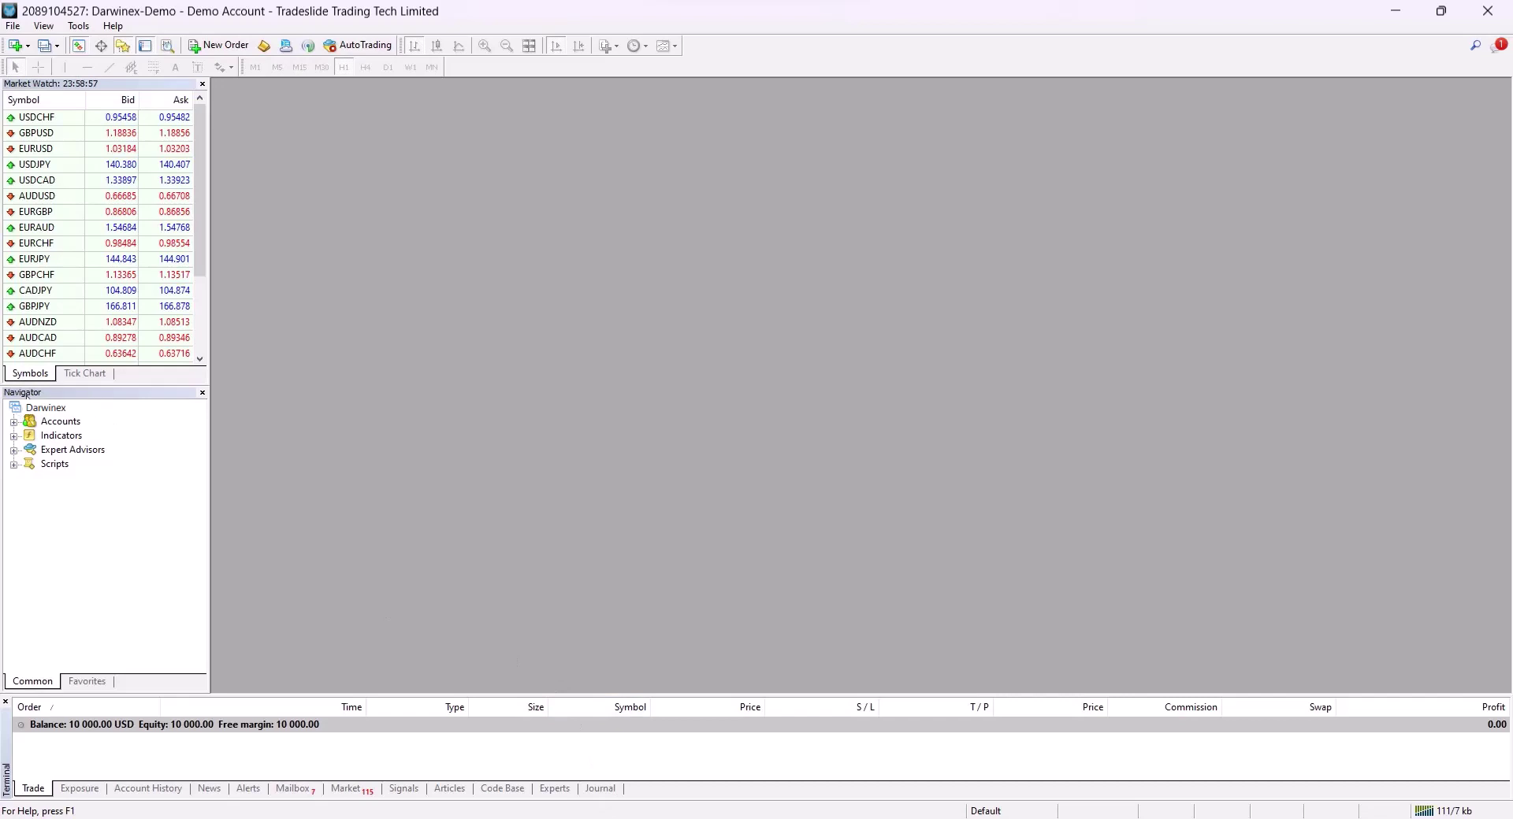
Step: Refresh the Navigator's Indicators group so the newly copied indicator files appear
click(60, 438)
click(61, 452)
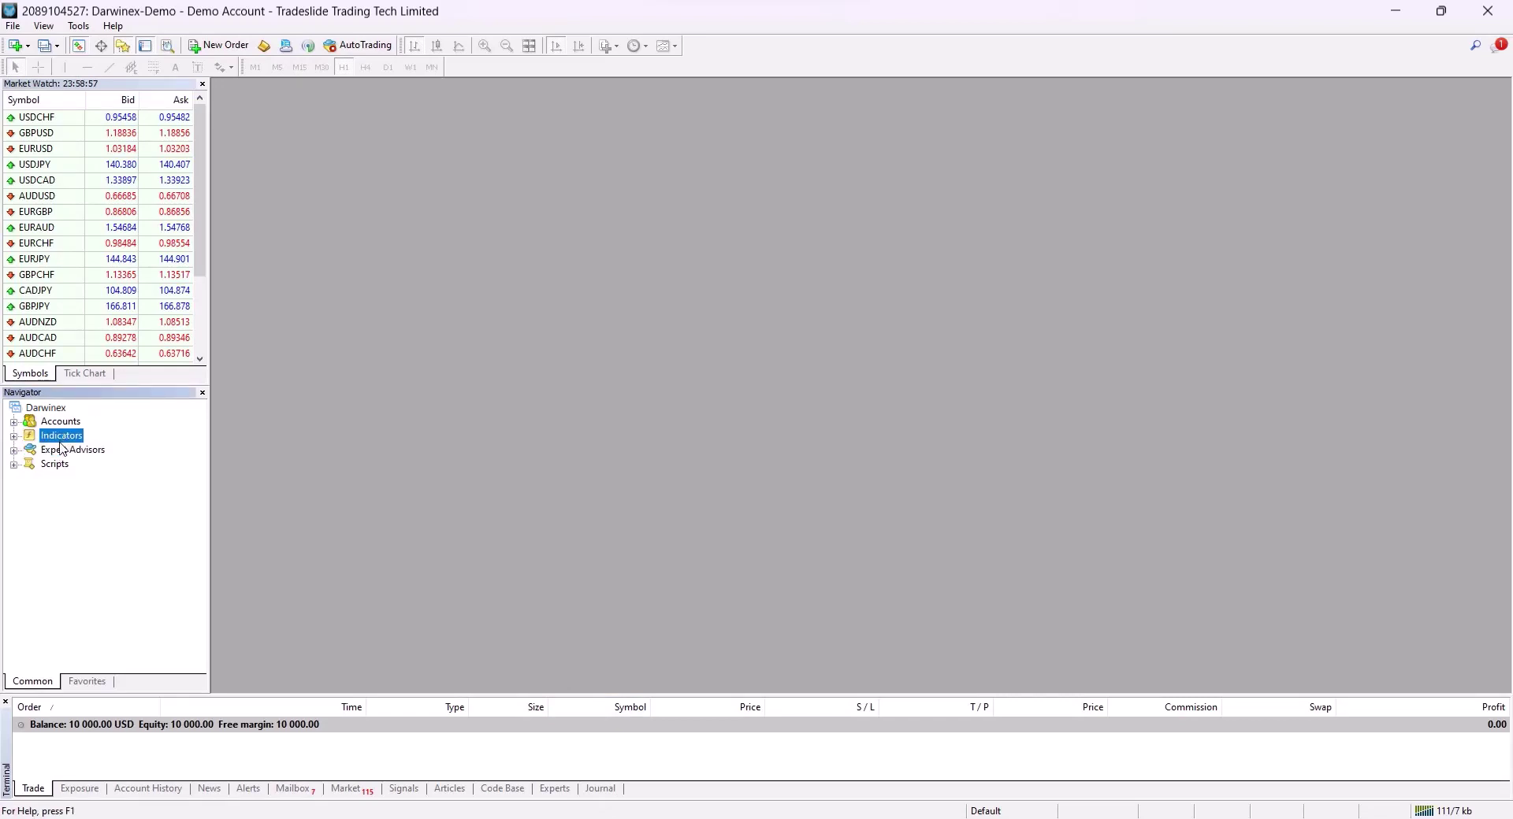
click(61, 451)
right_click(62, 441)
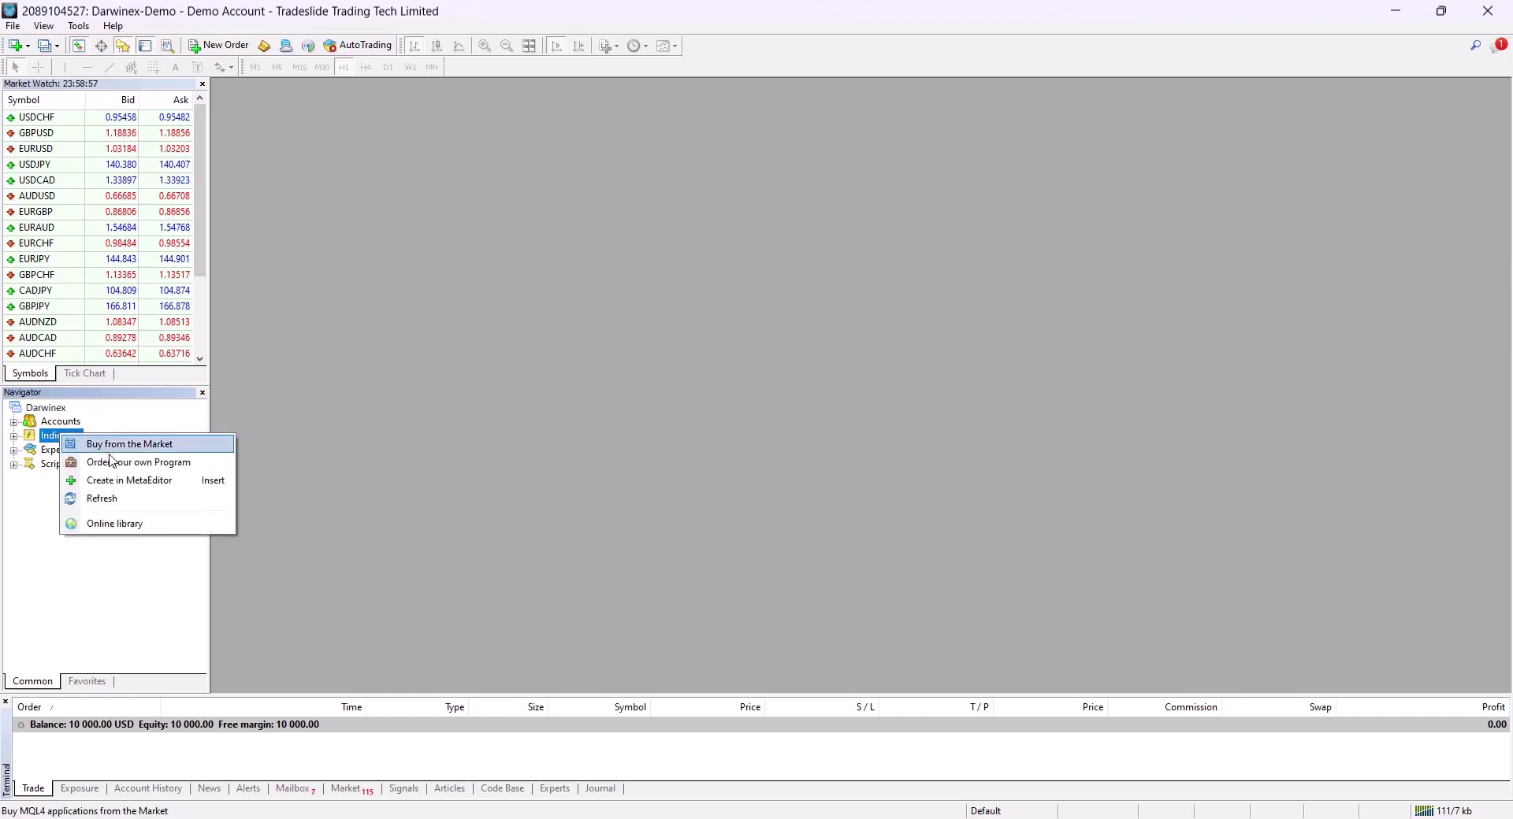
click(102, 500)
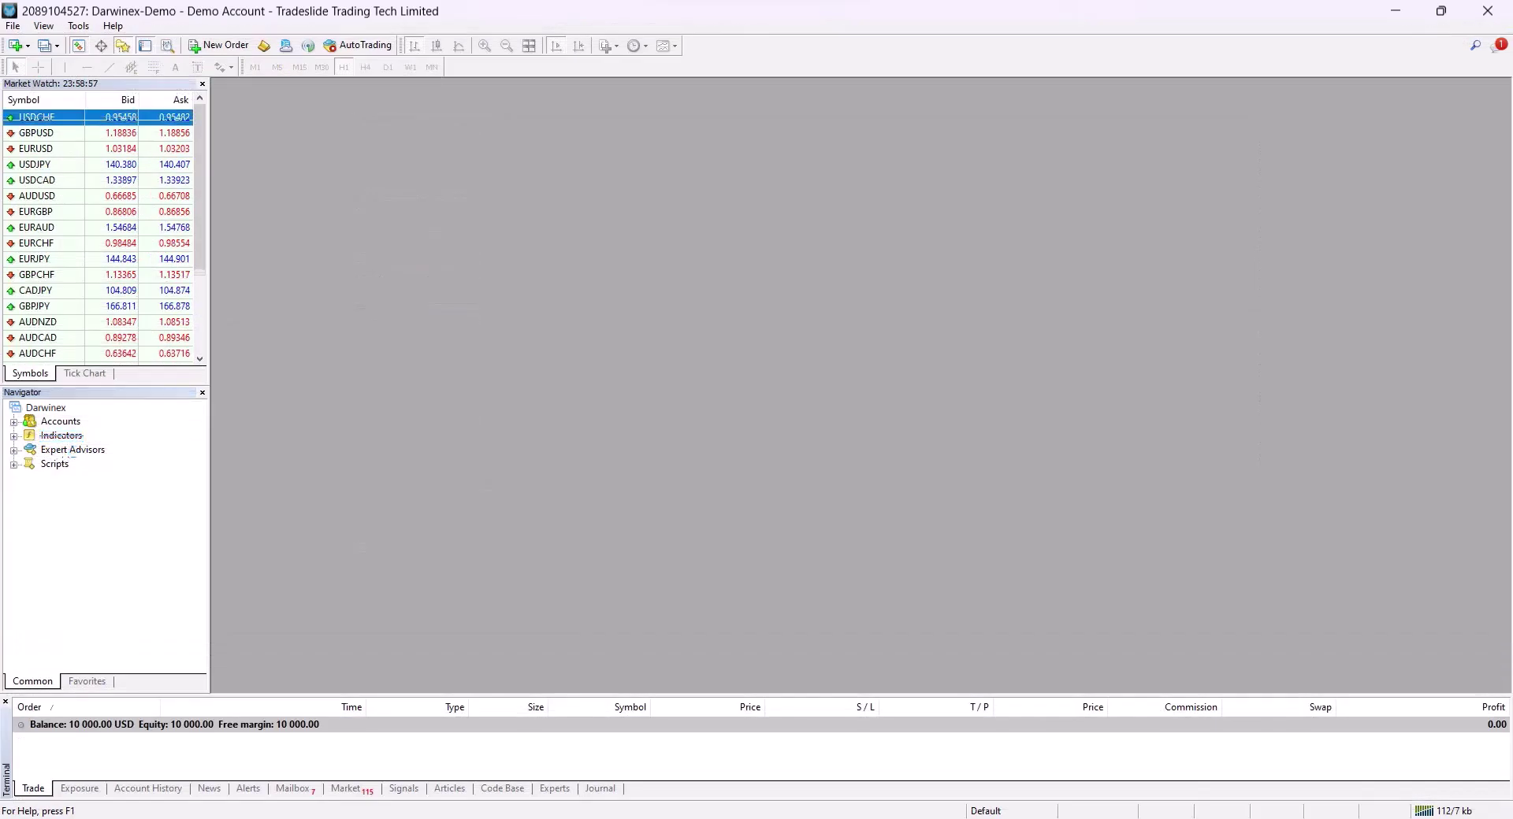
Step: Expand Expert Advisors to confirm NQ_H1_1 and NQ_H1_2, and scroll Market Watch to .USTECHCash
click(13, 451)
click(69, 493)
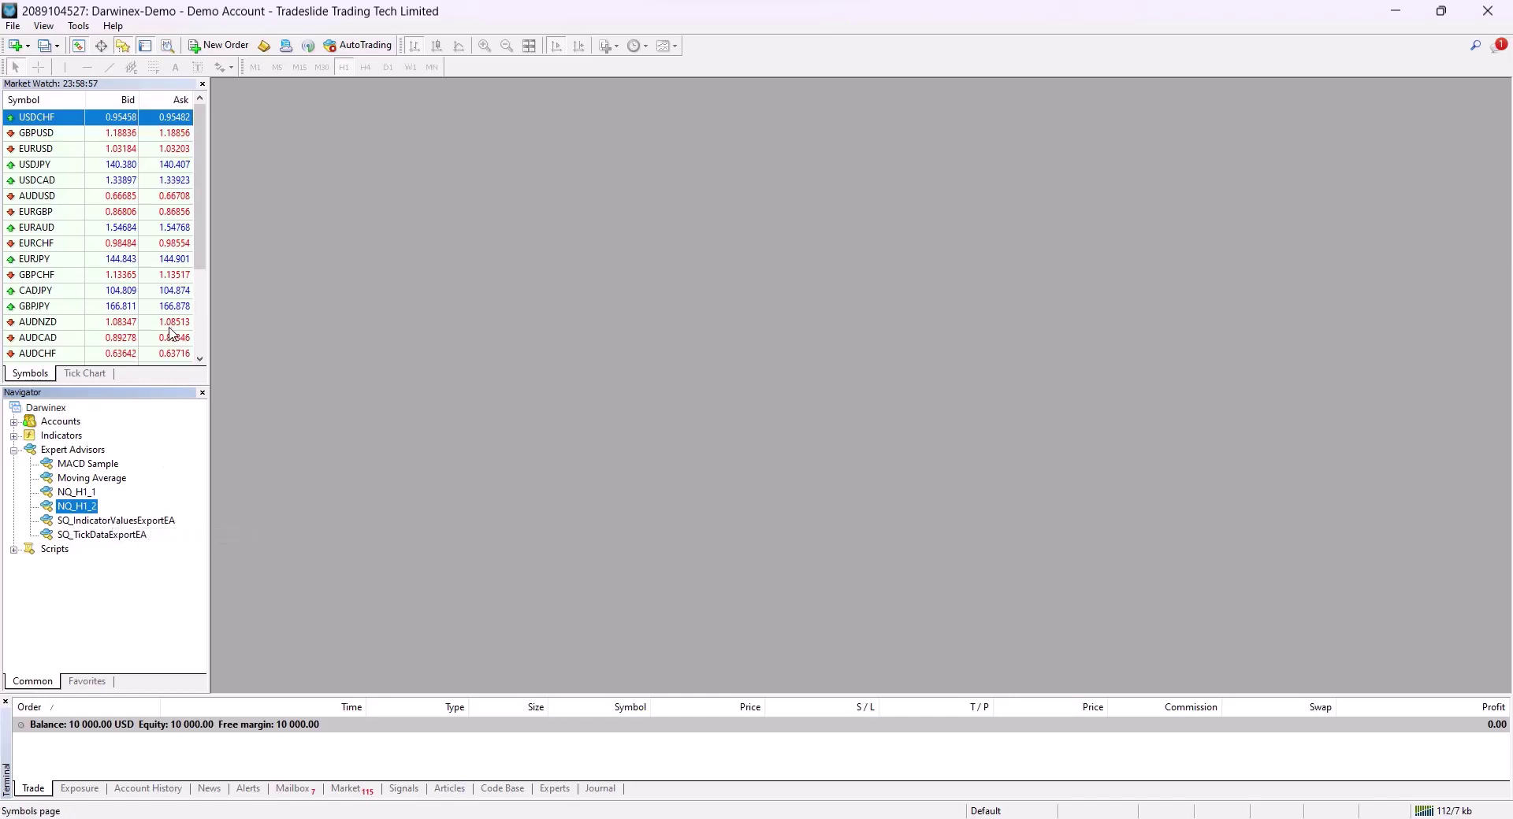
scroll(175, 337, down, 3)
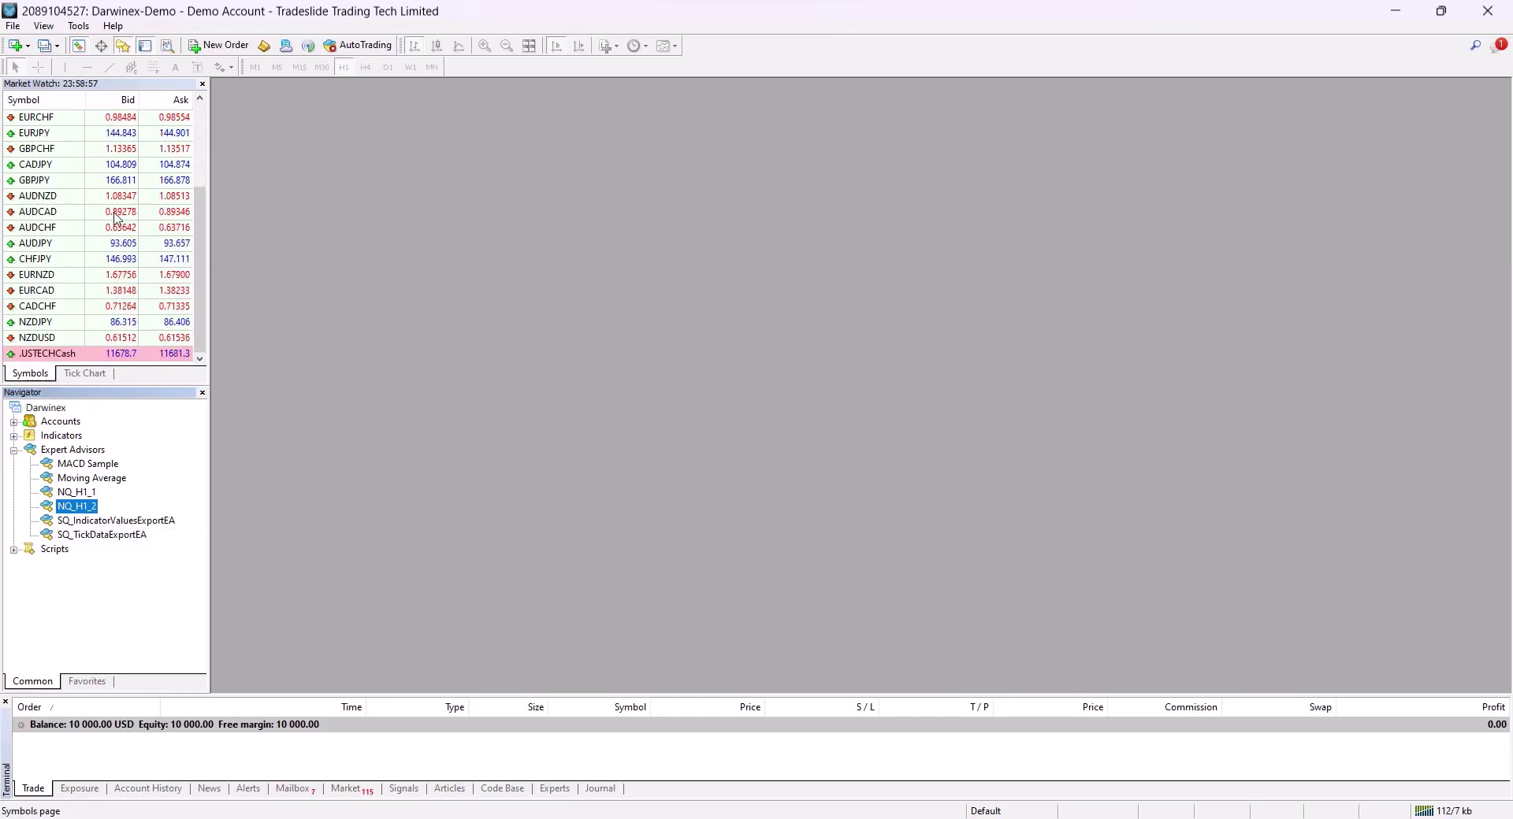
scroll(111, 209, up, 3)
scroll(109, 166, down, 3)
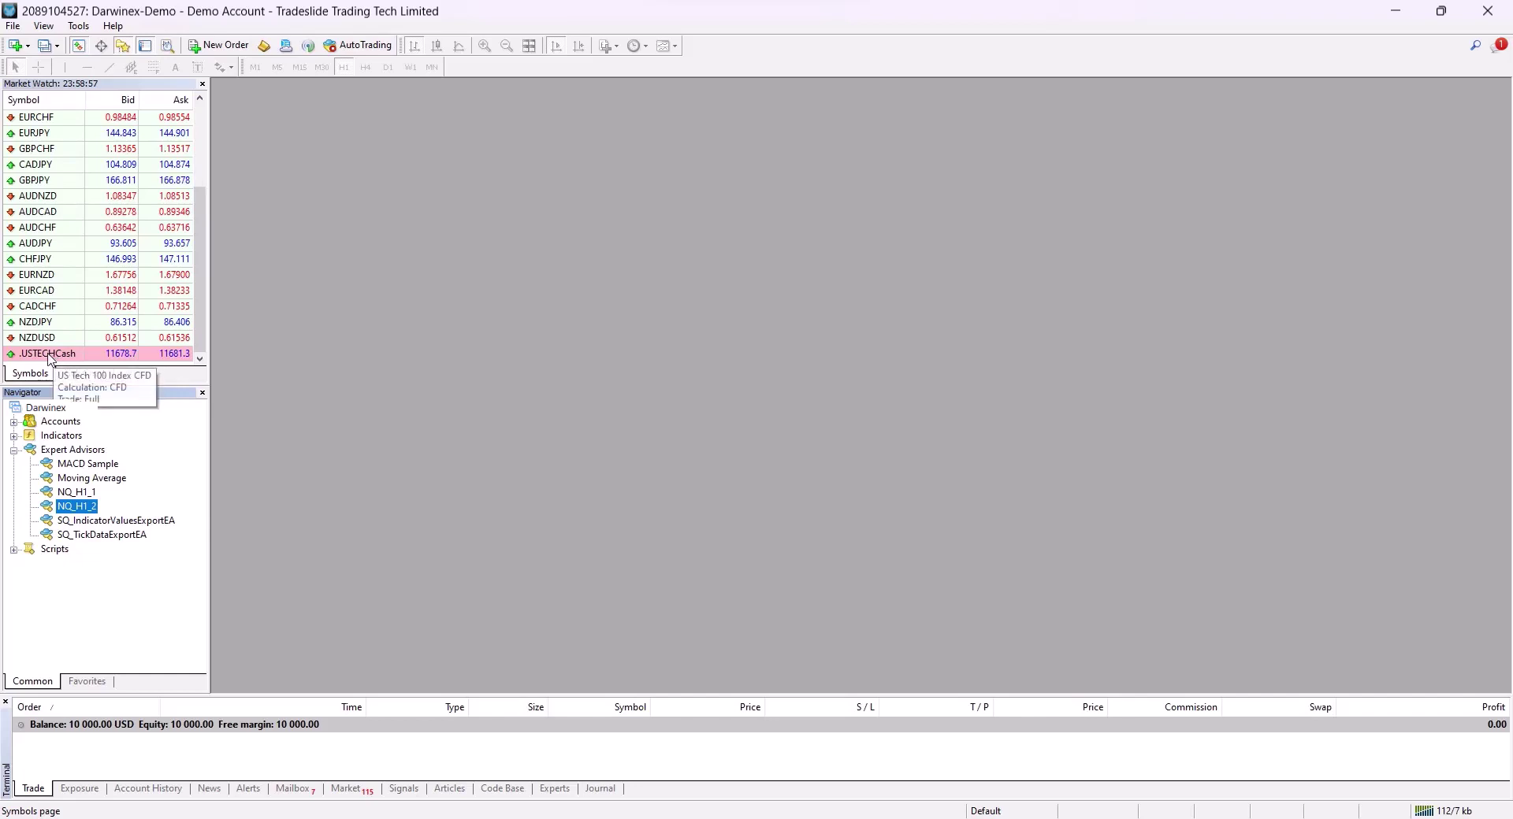
Step: Drag .USTECHCash onto the workspace twice to open two H1 chart windows
drag(48, 355, 365, 376)
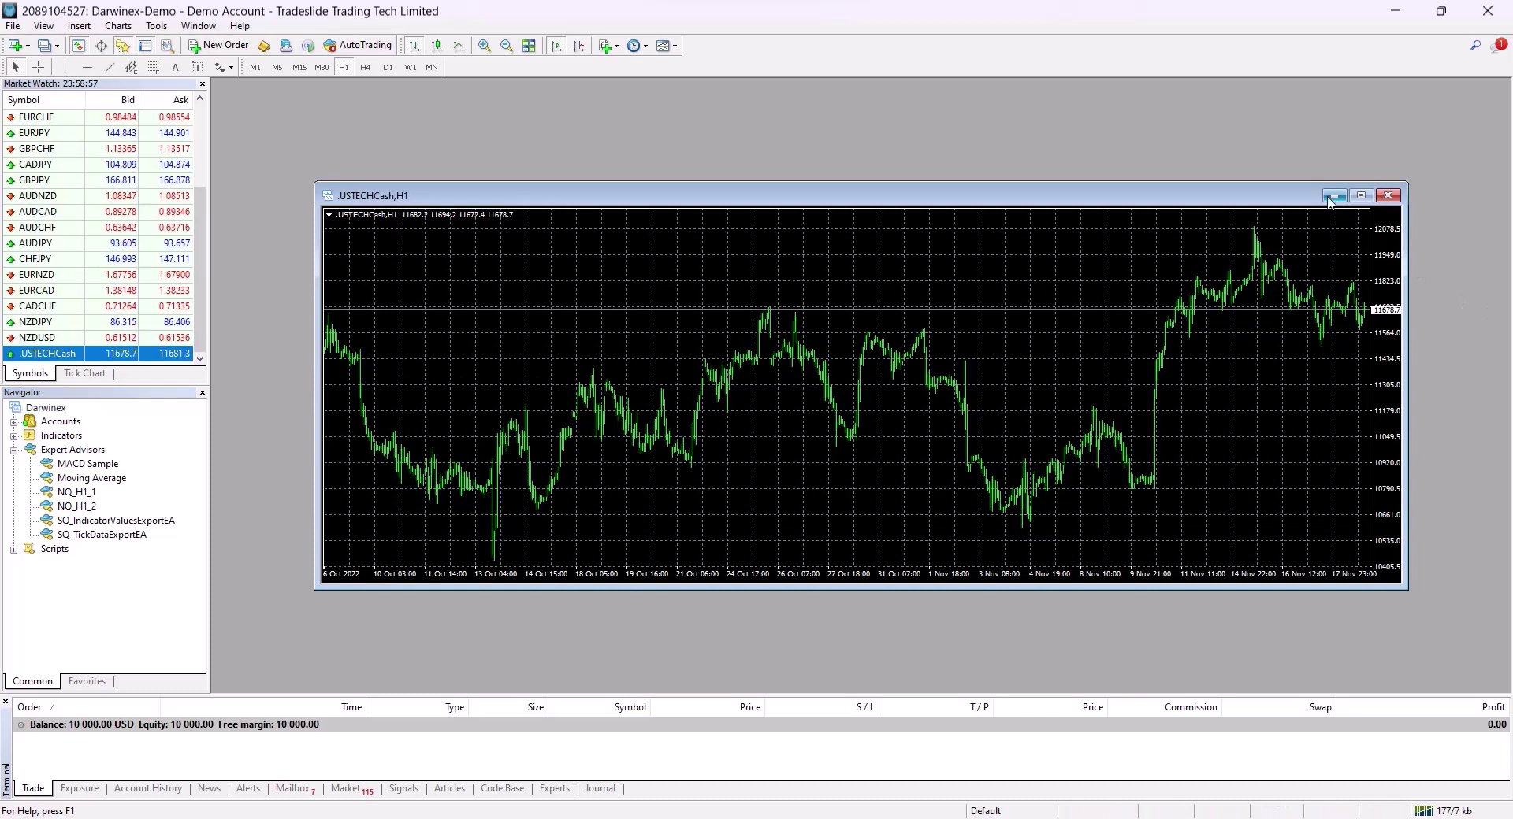
click(1331, 197)
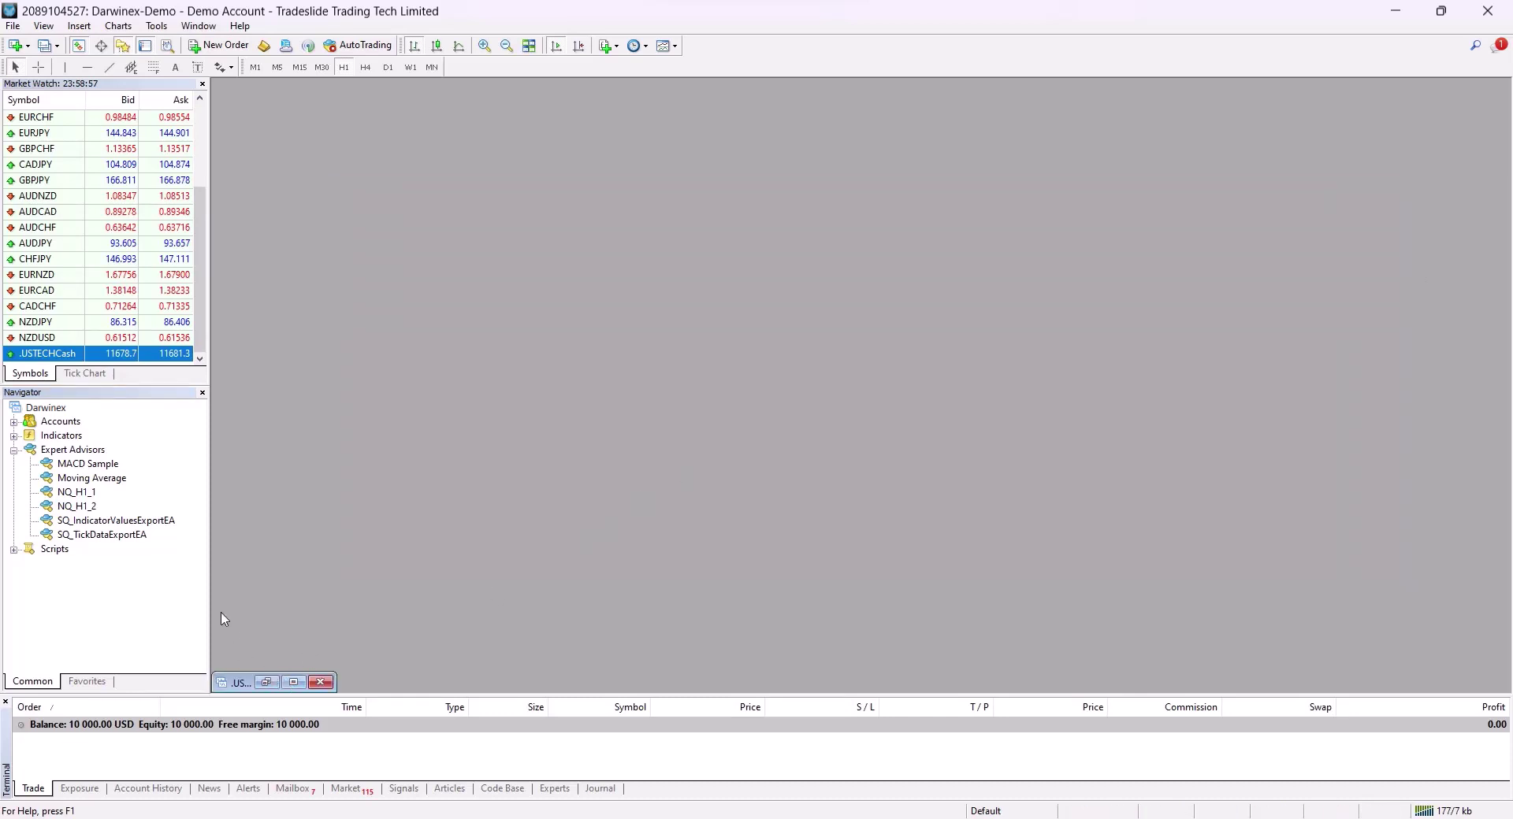
drag(47, 353, 706, 461)
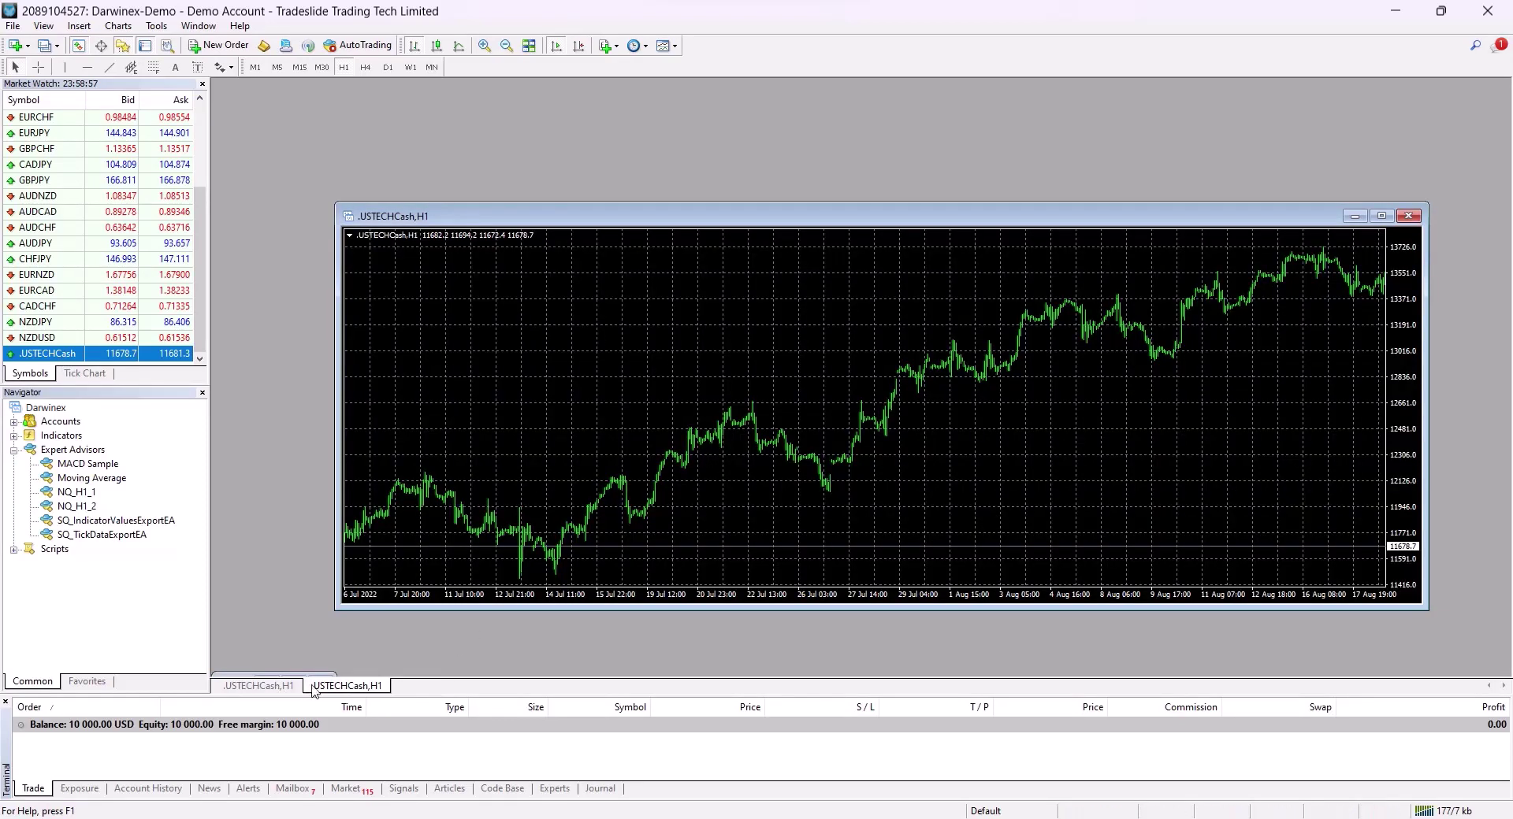
Step: Bring the first chart forward, make it narrow and tall, and nudge it left
click(284, 686)
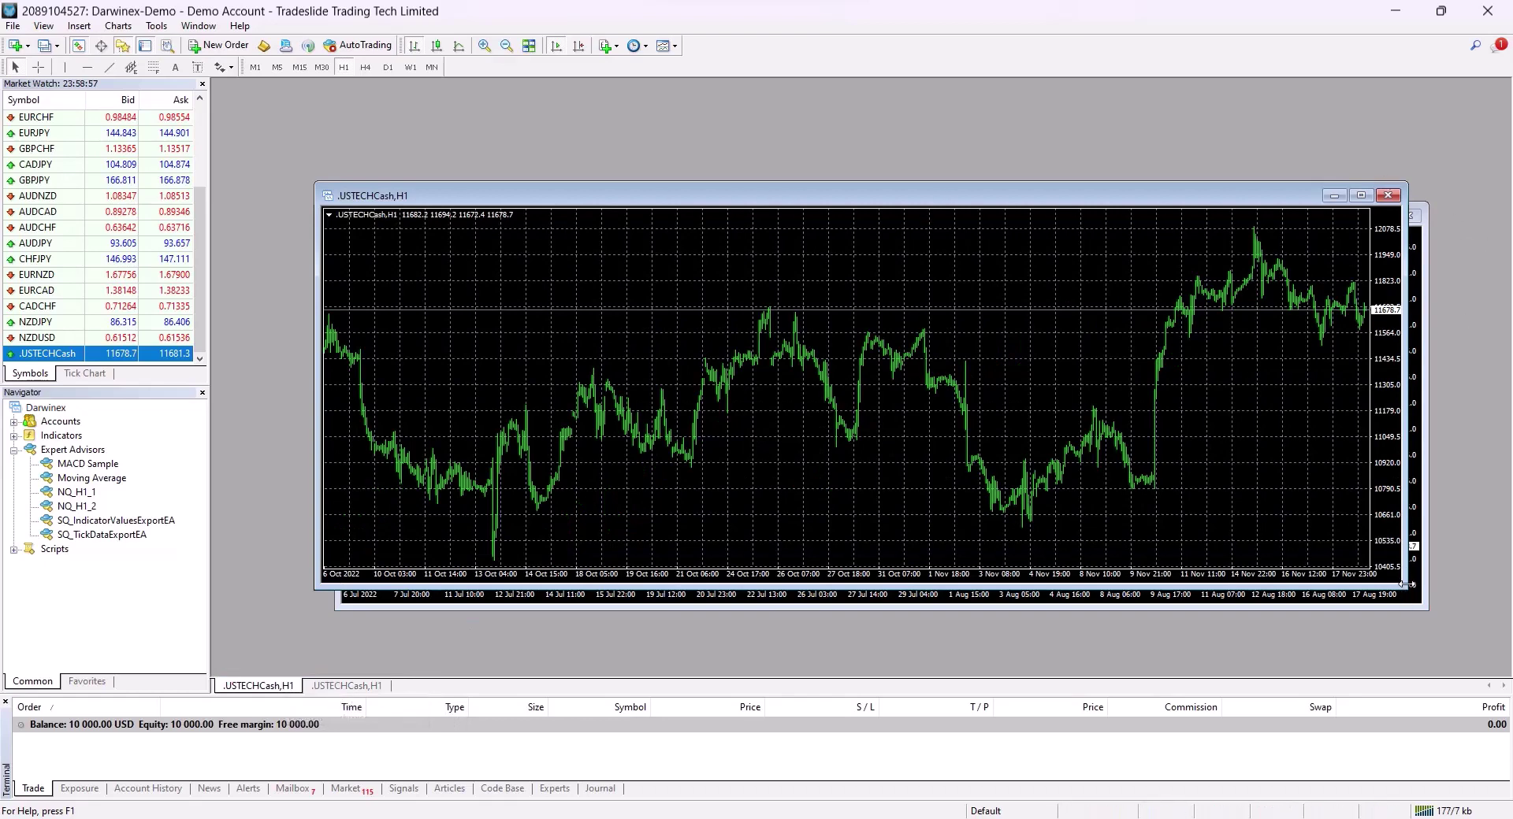
drag(1404, 584, 587, 629)
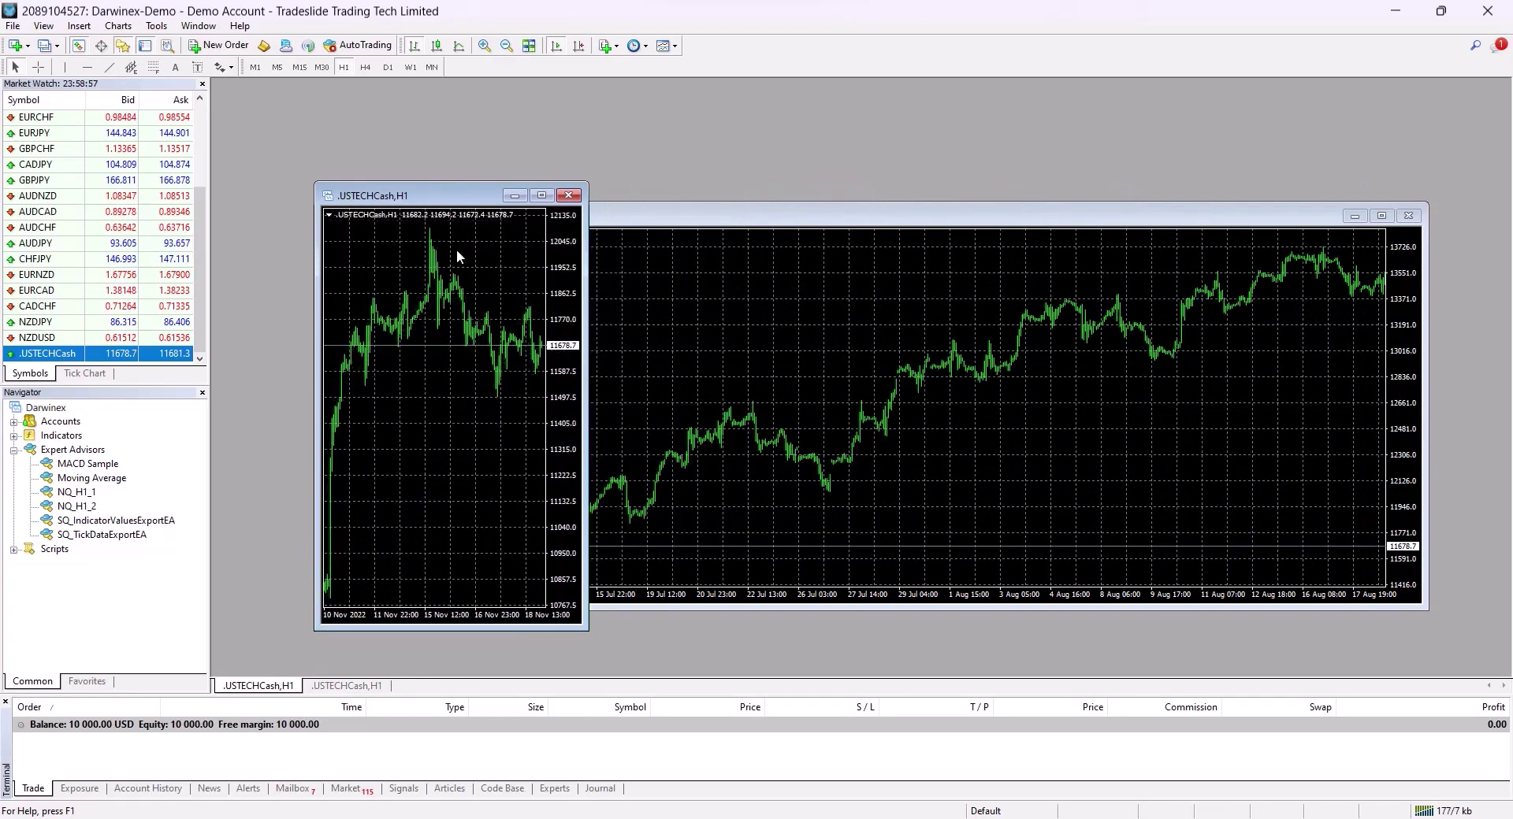
drag(483, 196, 444, 187)
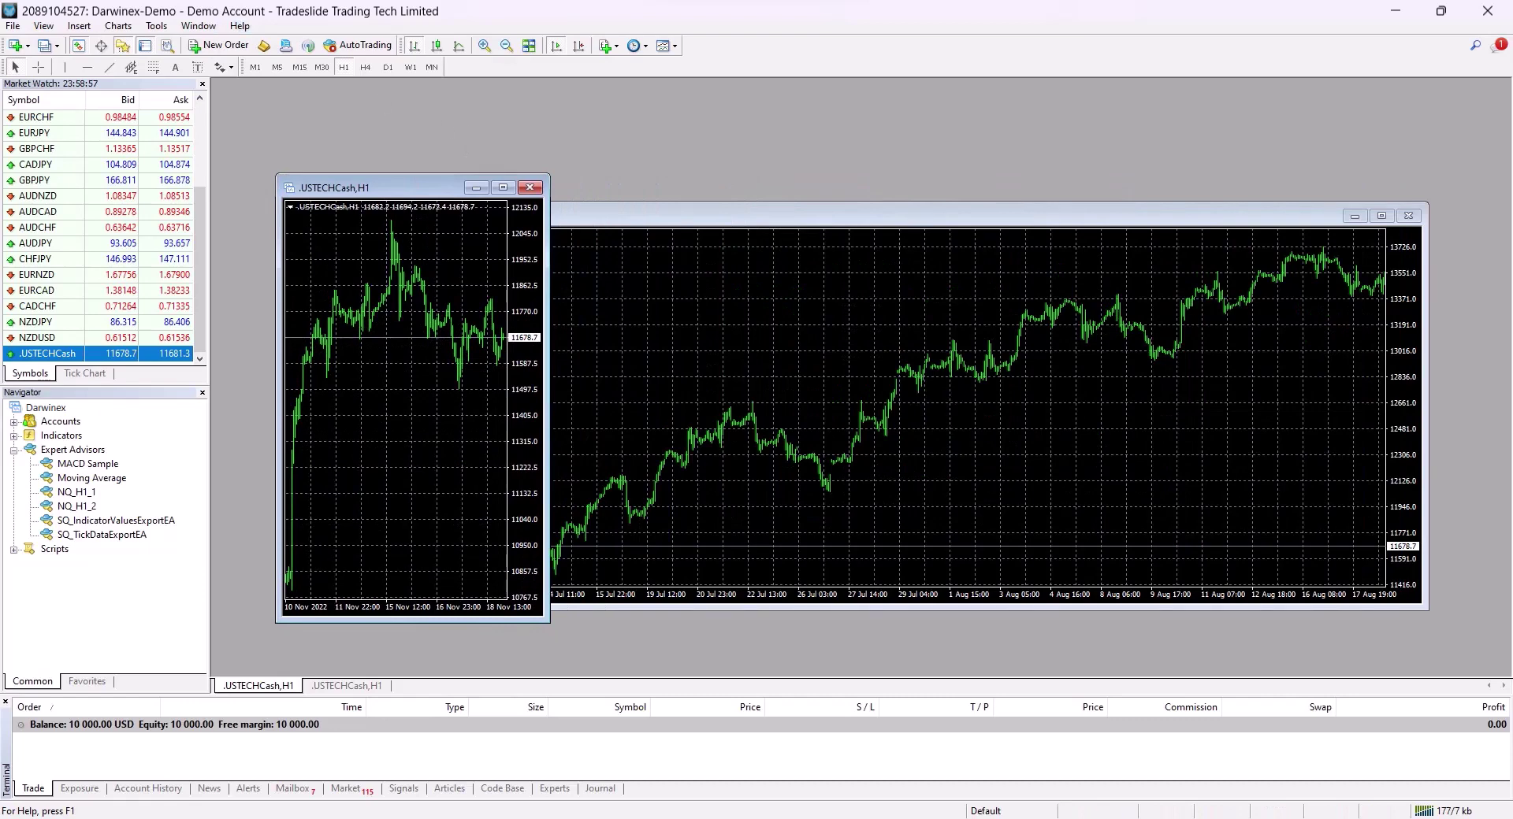
Step: Tile the two .USTECHCash charts horizontally, then vertically, and activate the right chart
click(218, 23)
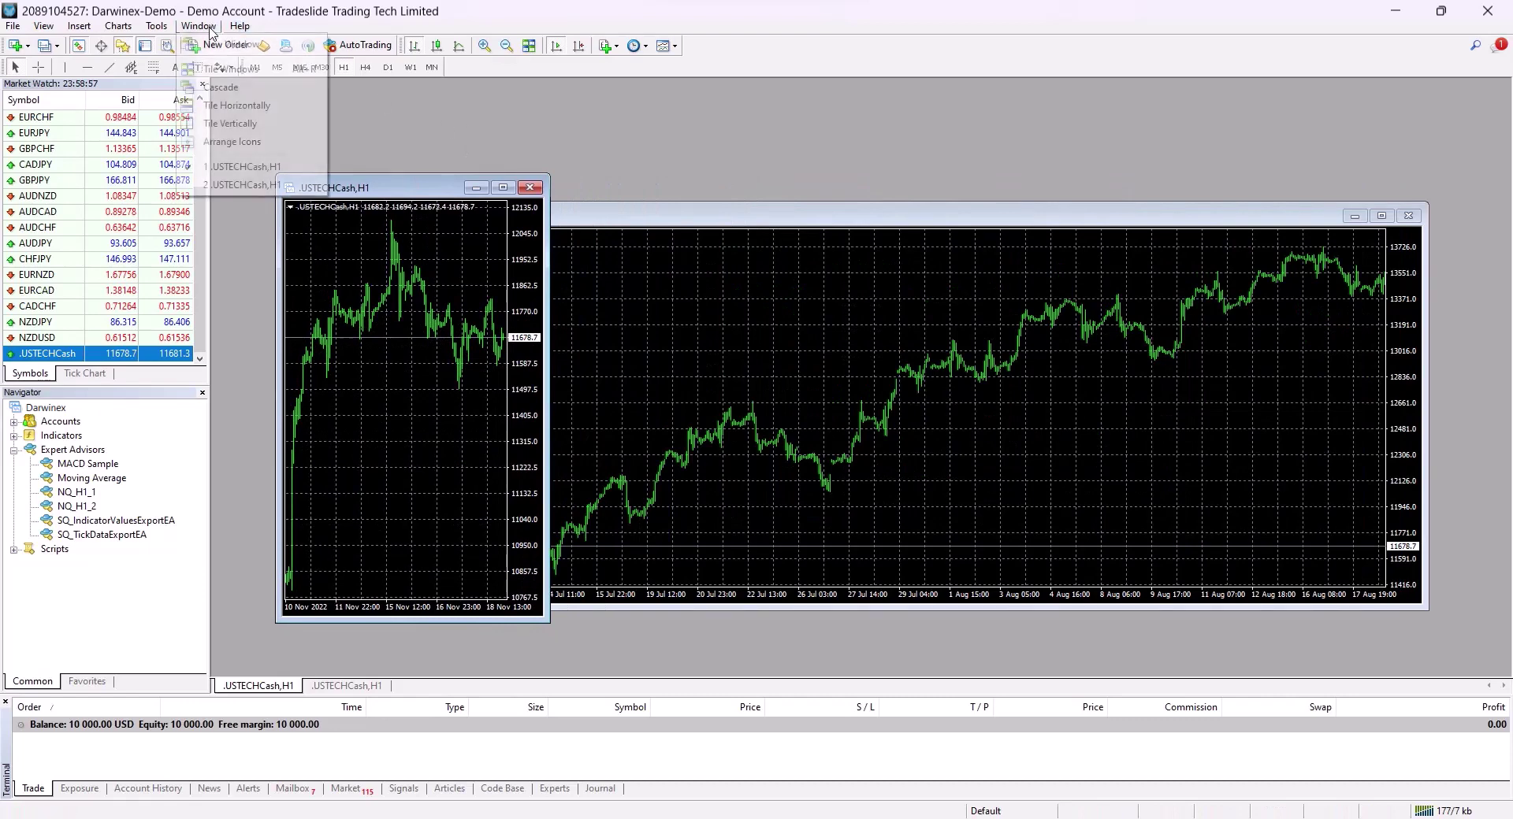
click(240, 105)
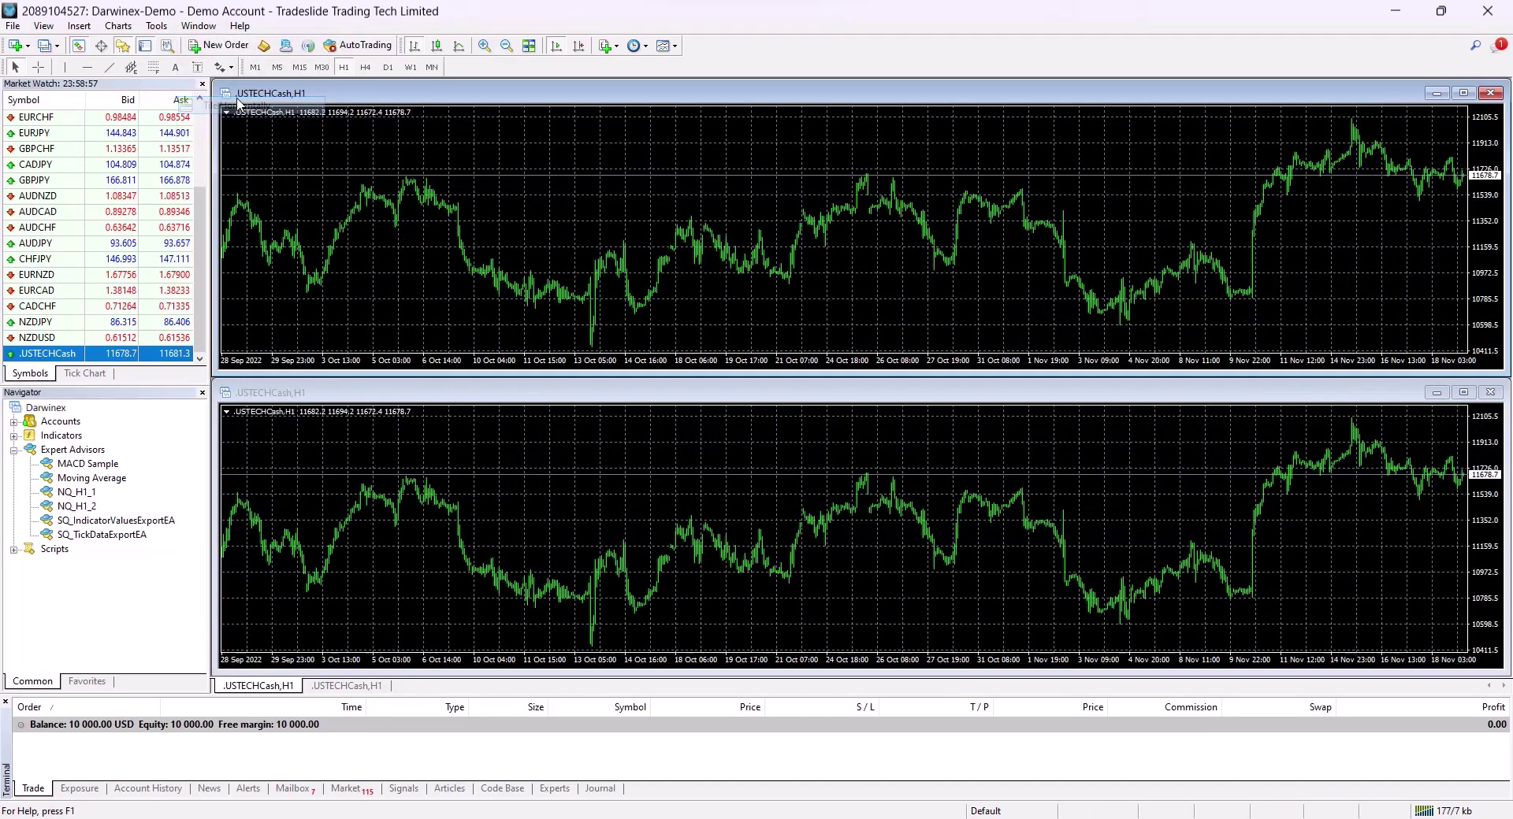
click(197, 28)
click(231, 125)
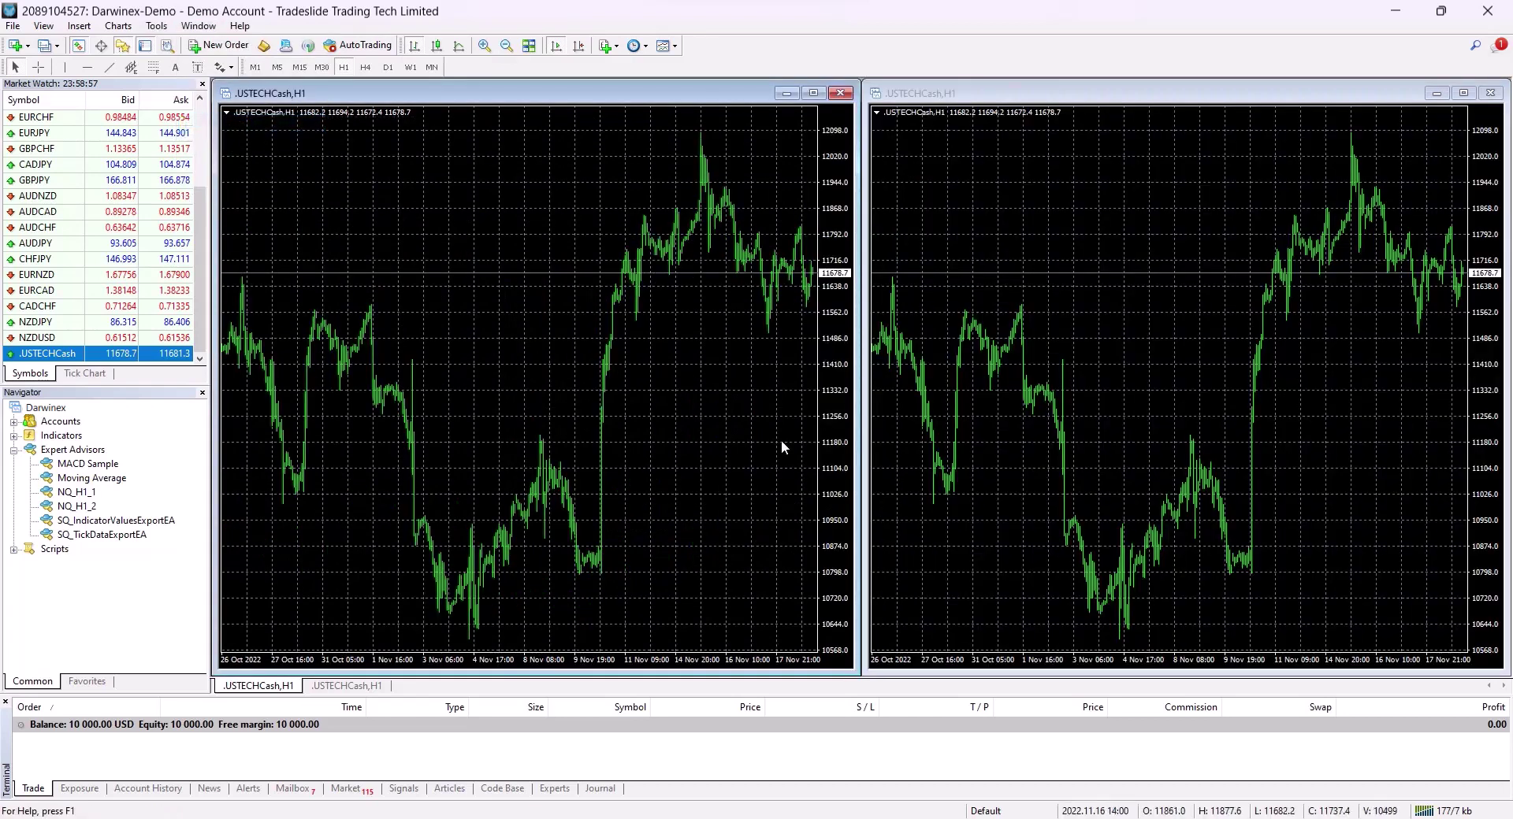
right_click(639, 457)
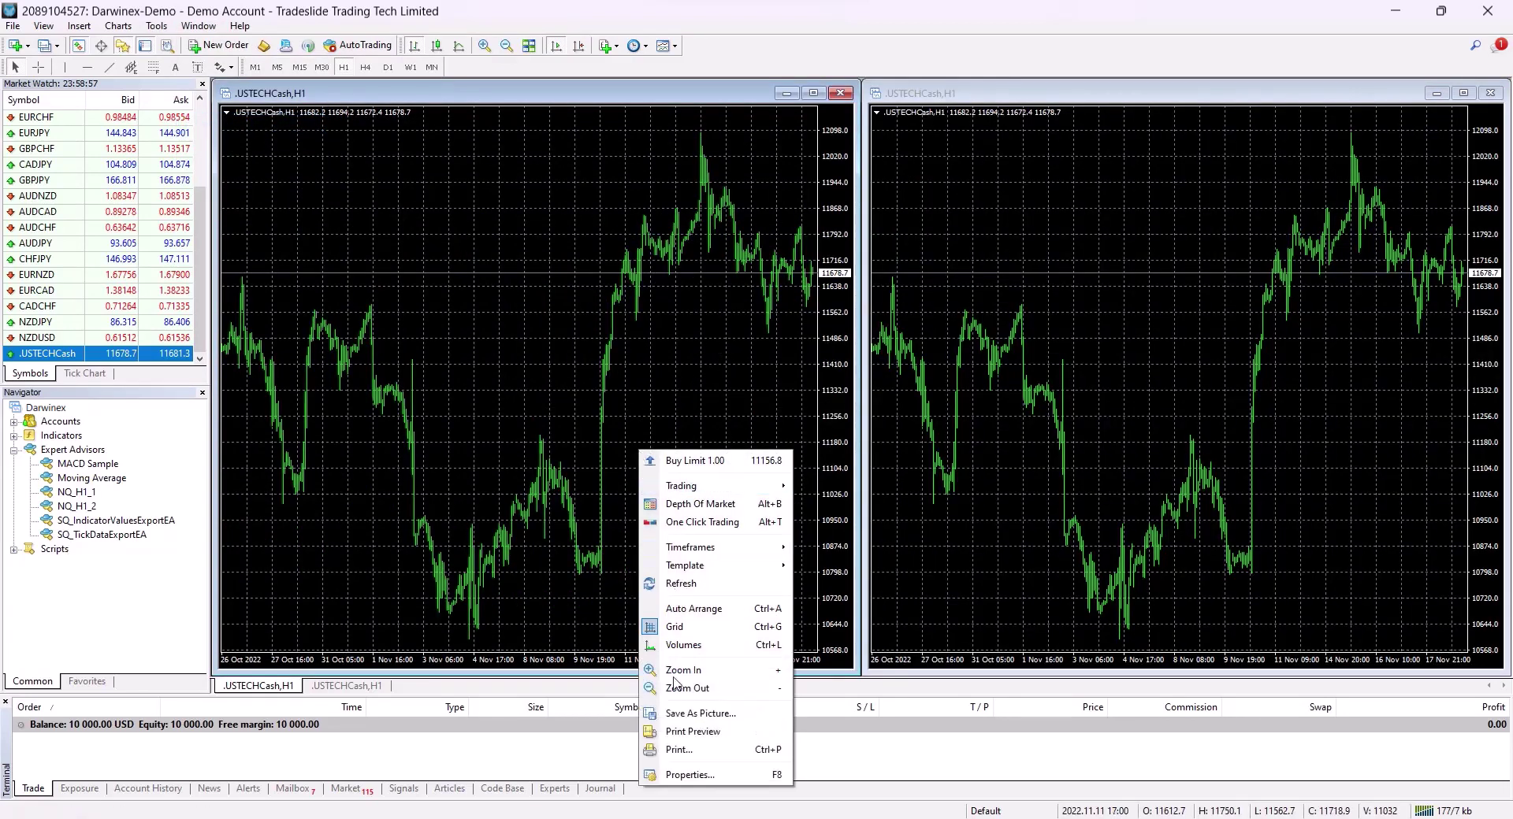
click(305, 205)
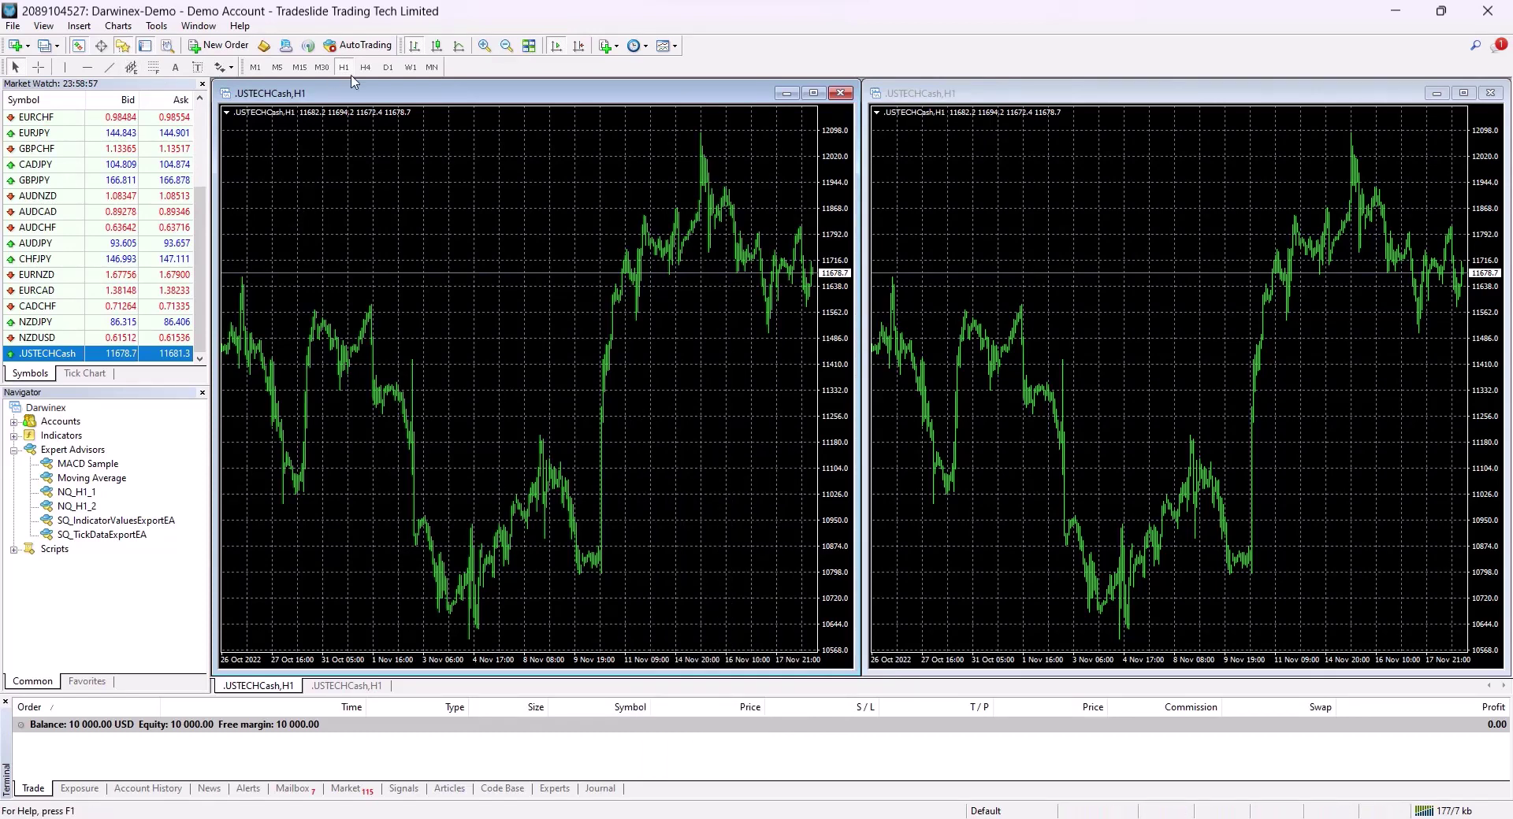
click(1181, 215)
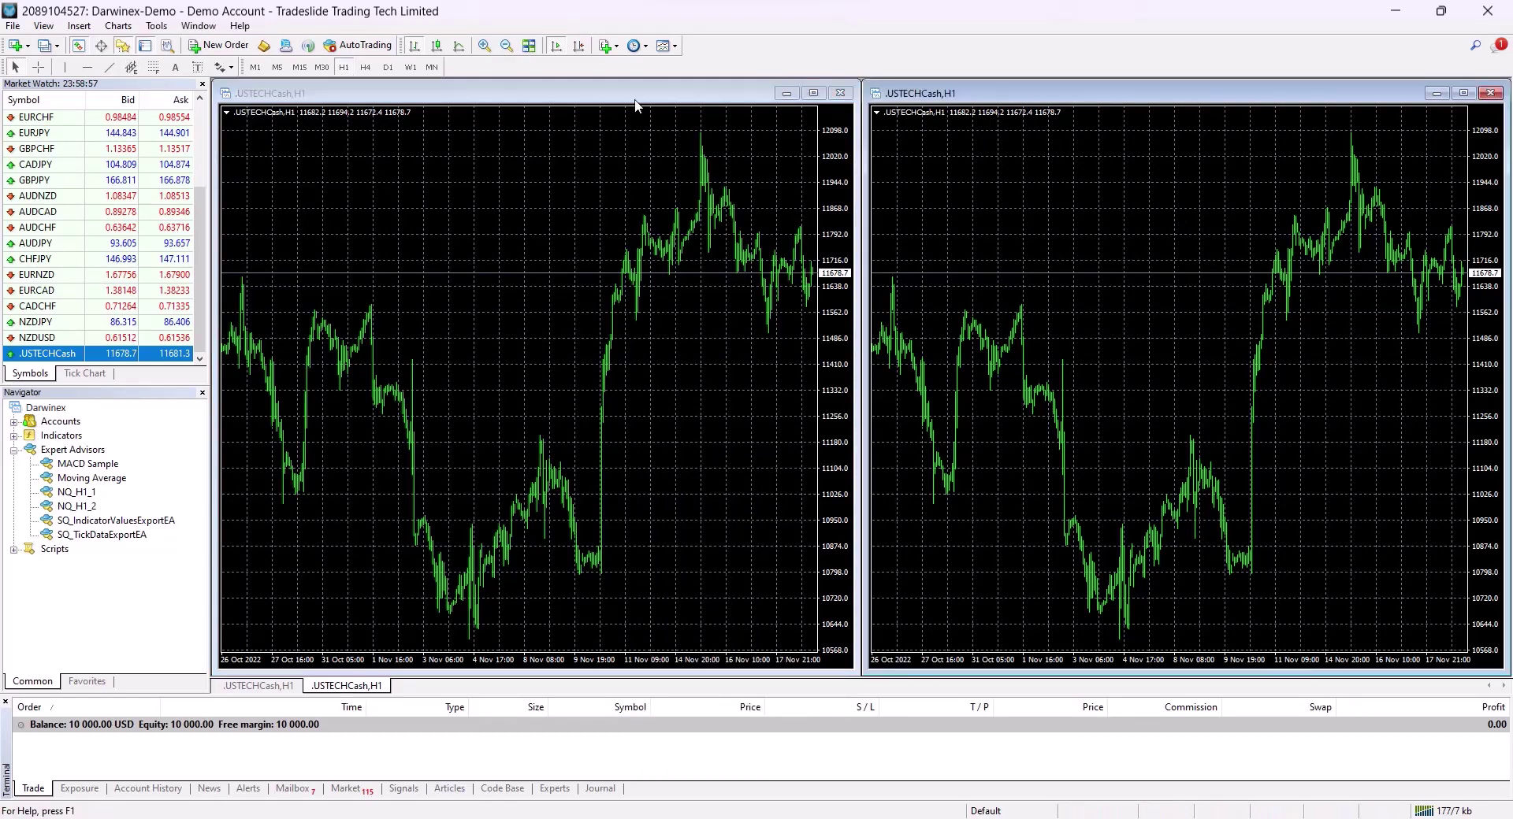
Step: Set the left .USTECHCash chart's Background colour to White in its Properties
right_click(421, 276)
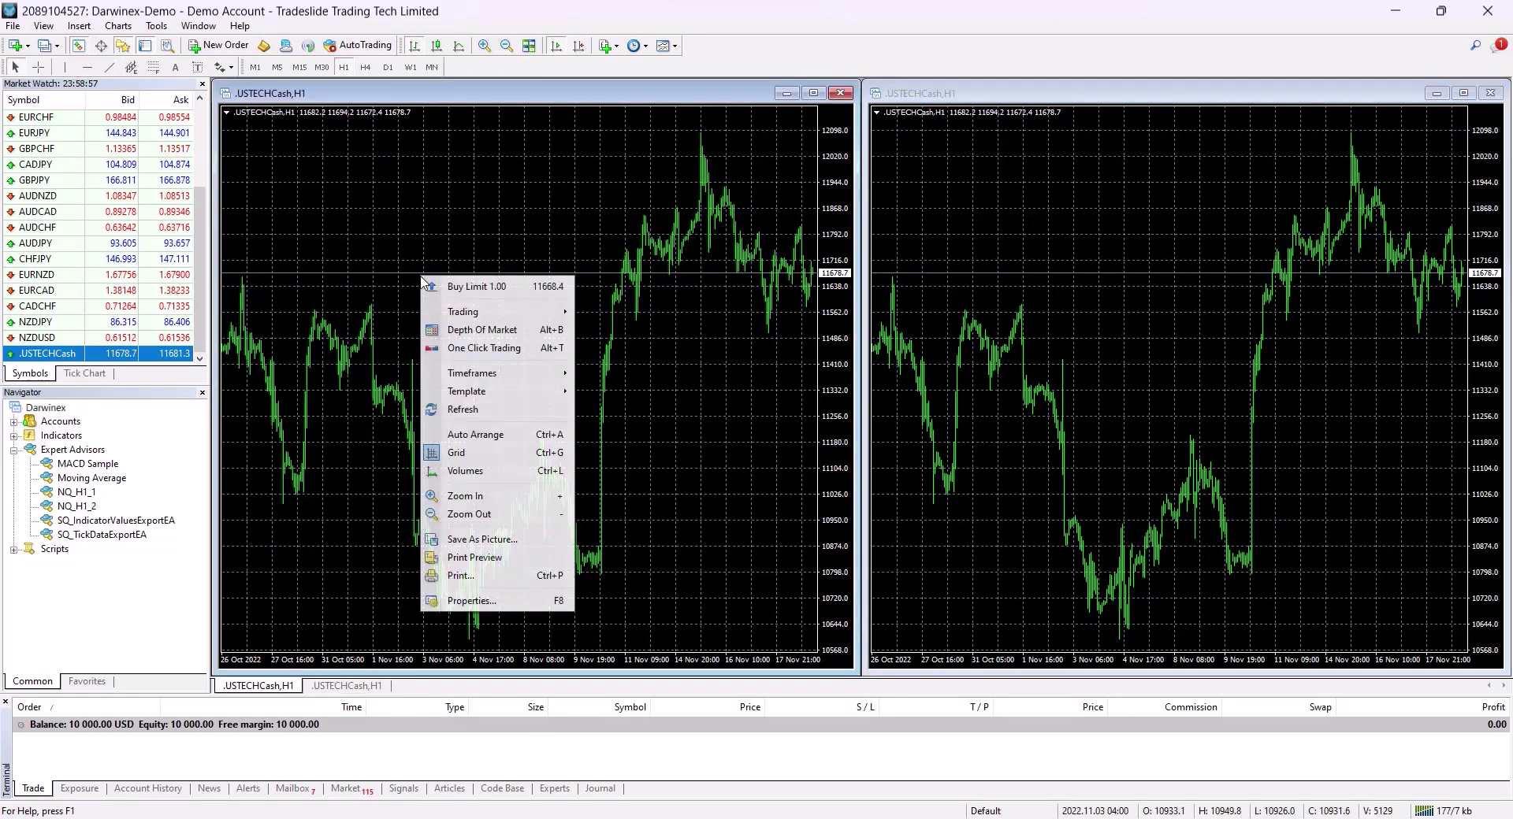
click(532, 608)
click(956, 319)
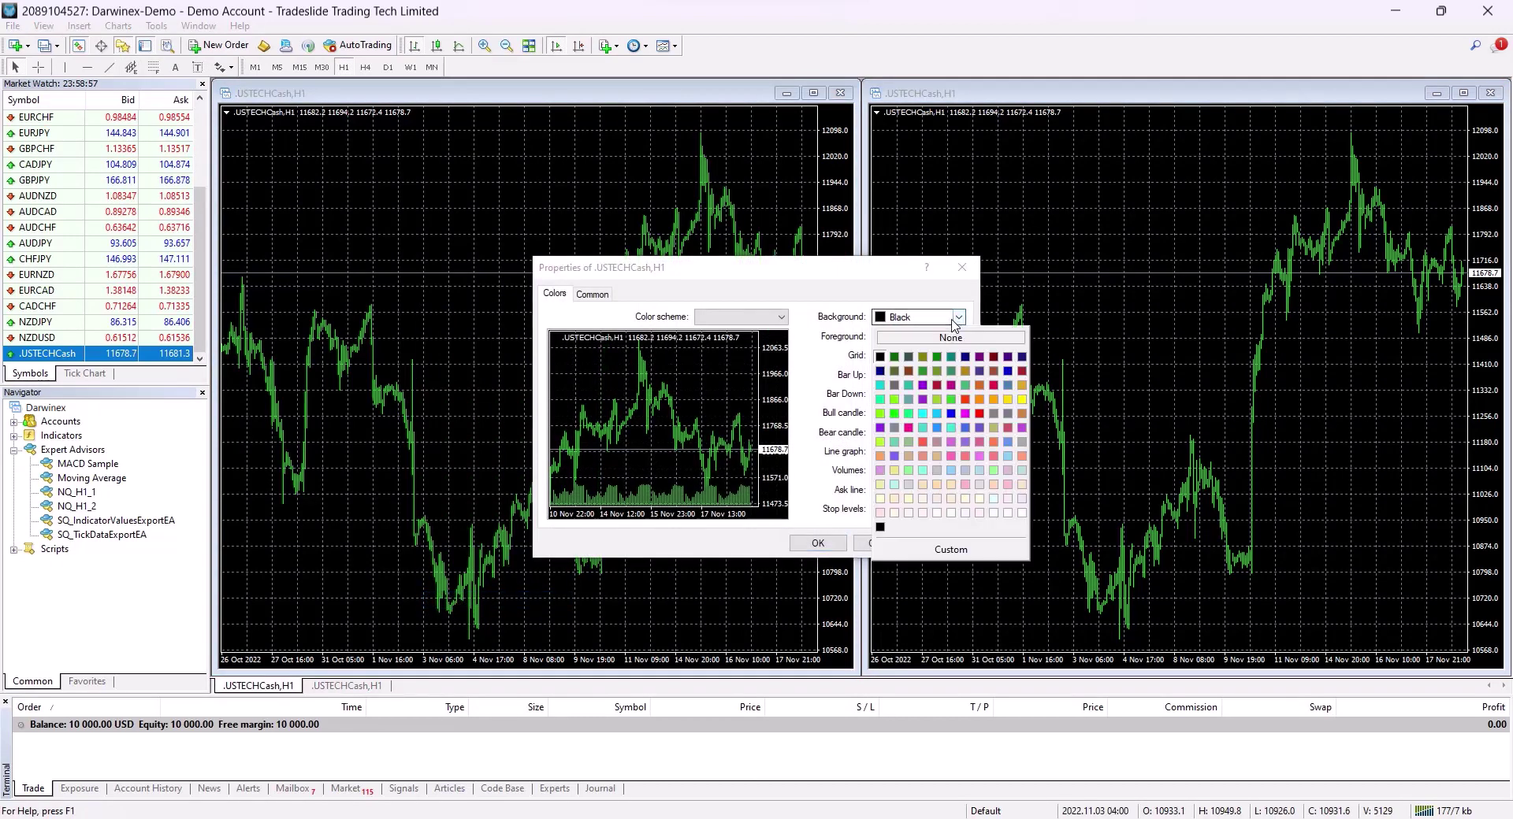
click(1022, 513)
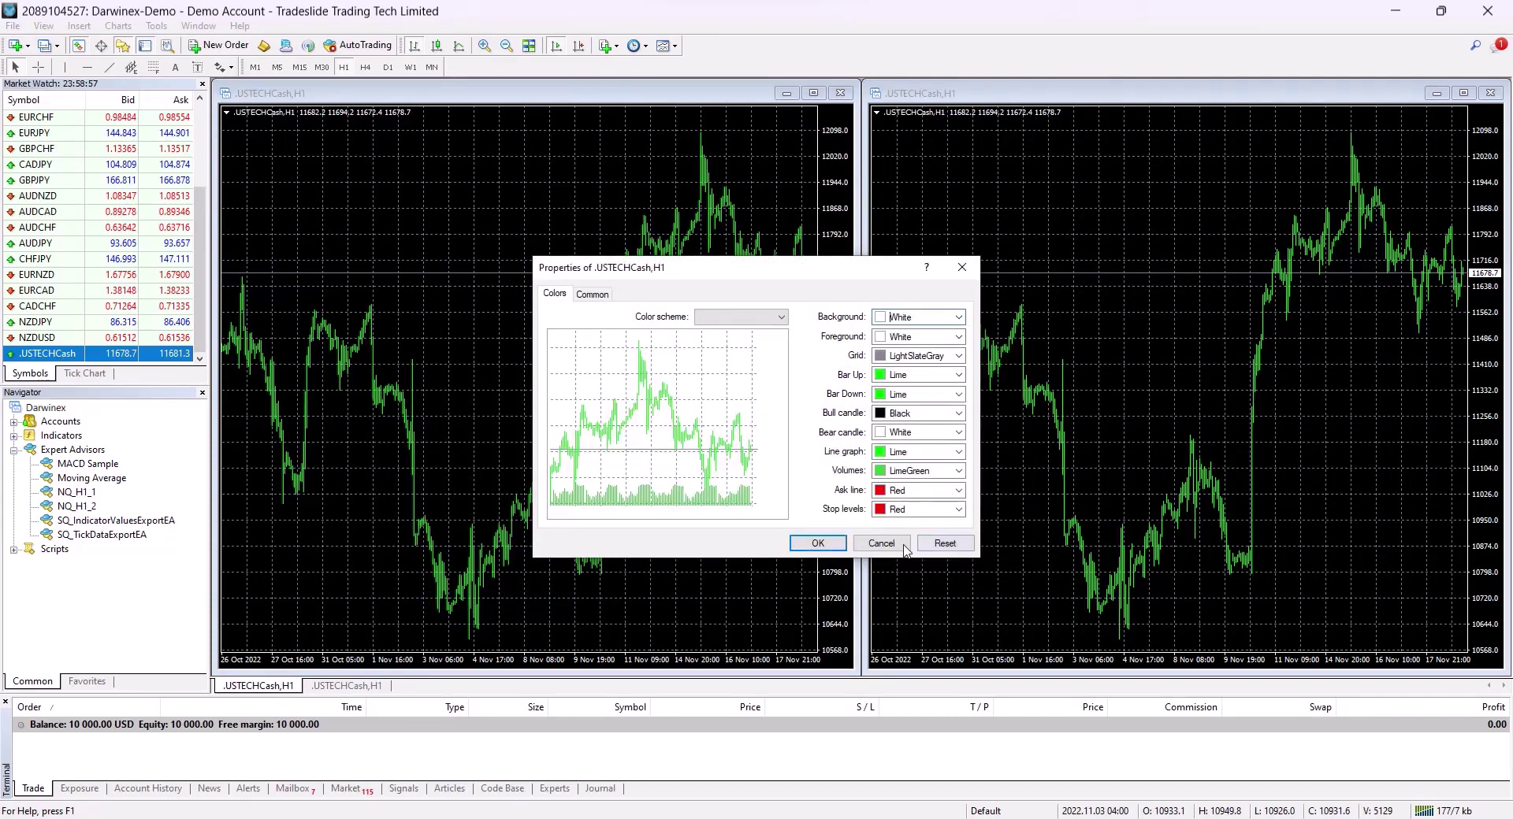
click(818, 543)
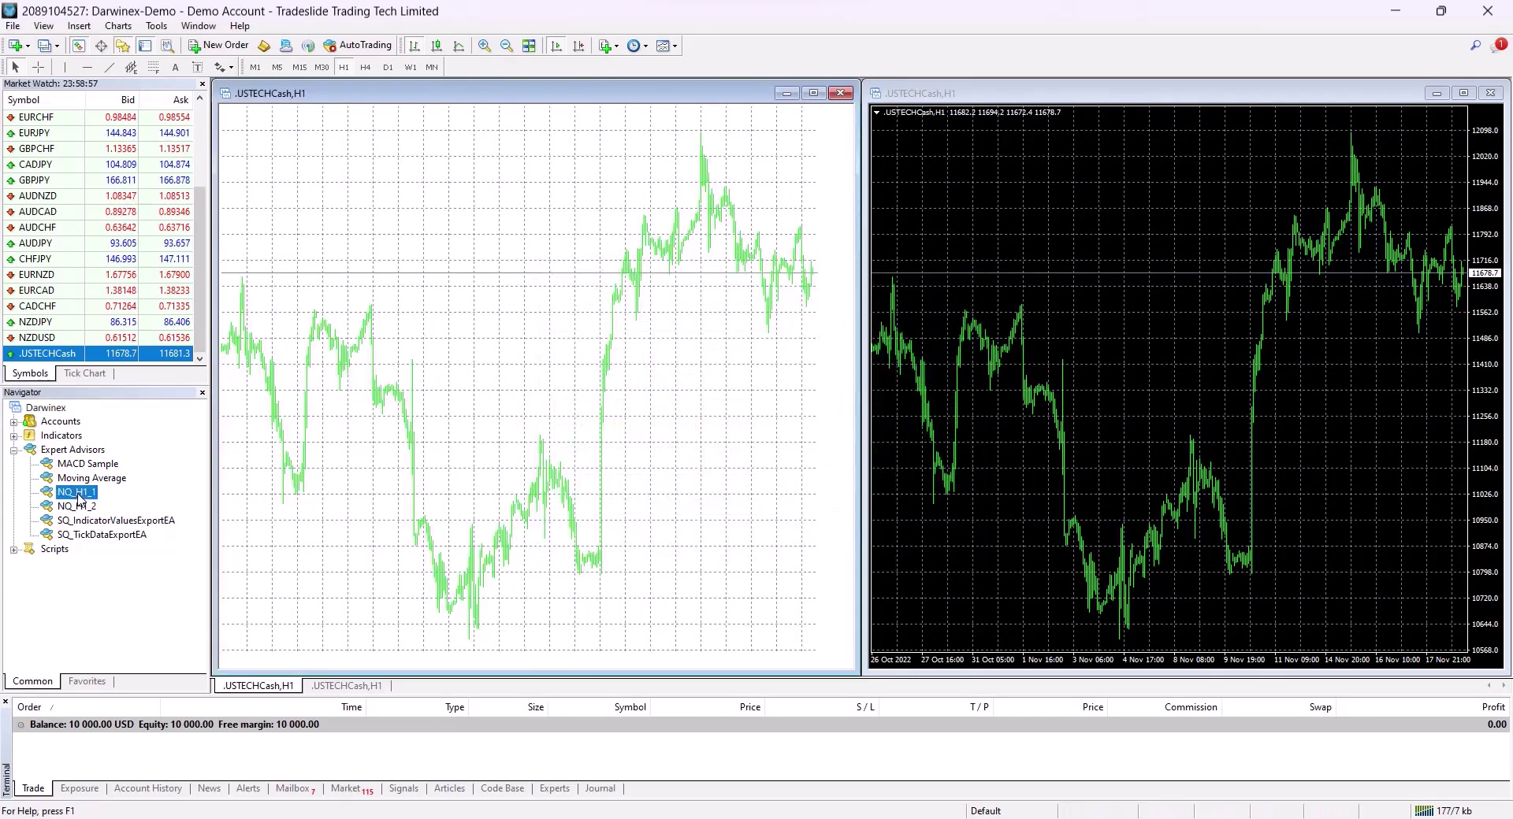
Step: Drop NQ_H1_1 onto the left chart and tick Allow live trading and Allow DLL imports
drag(379, 432, 380, 433)
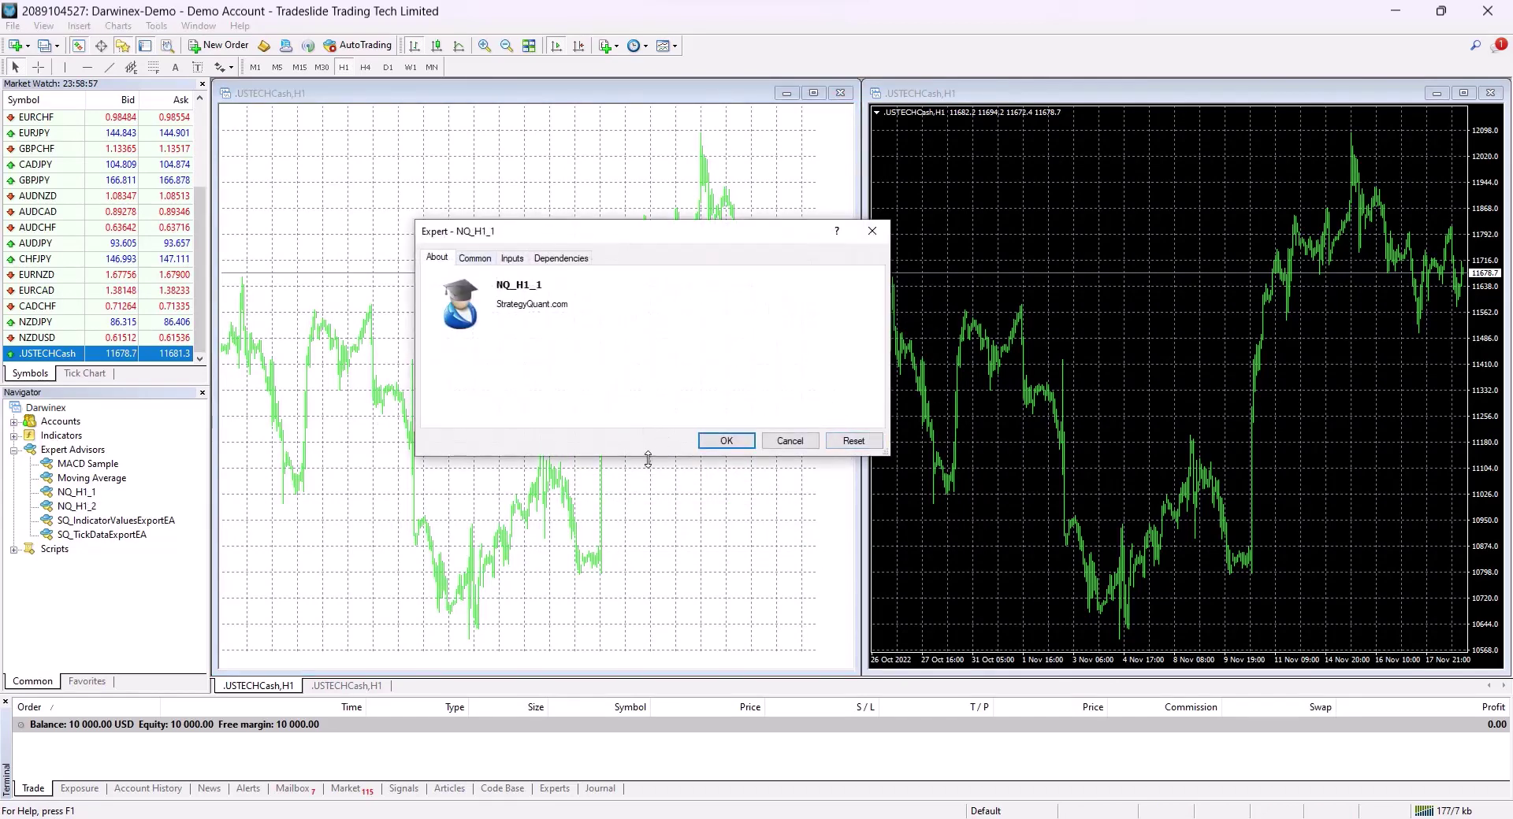
drag(644, 454, 635, 592)
drag(633, 240, 564, 213)
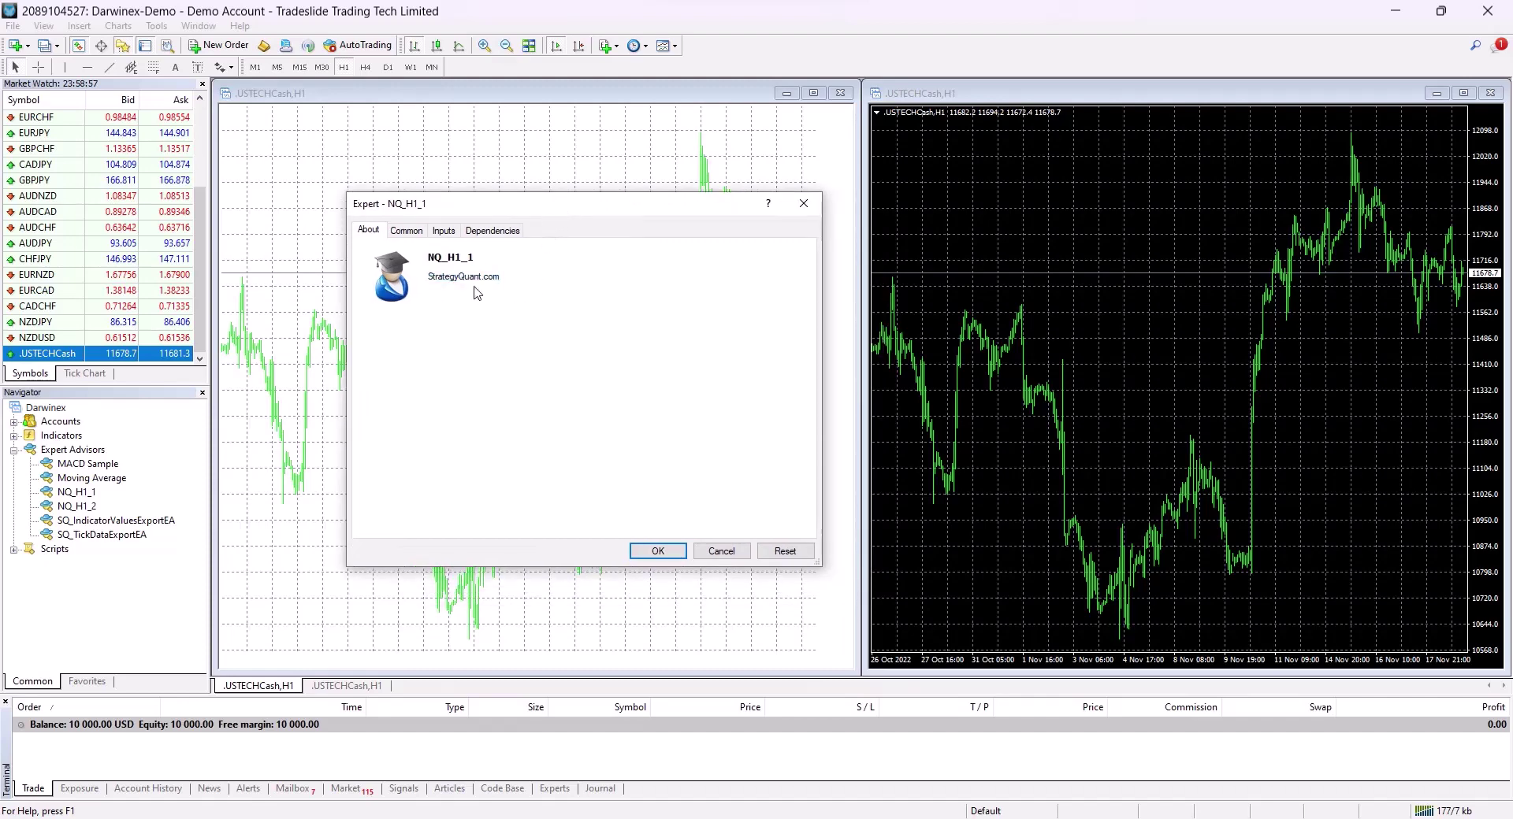
click(419, 234)
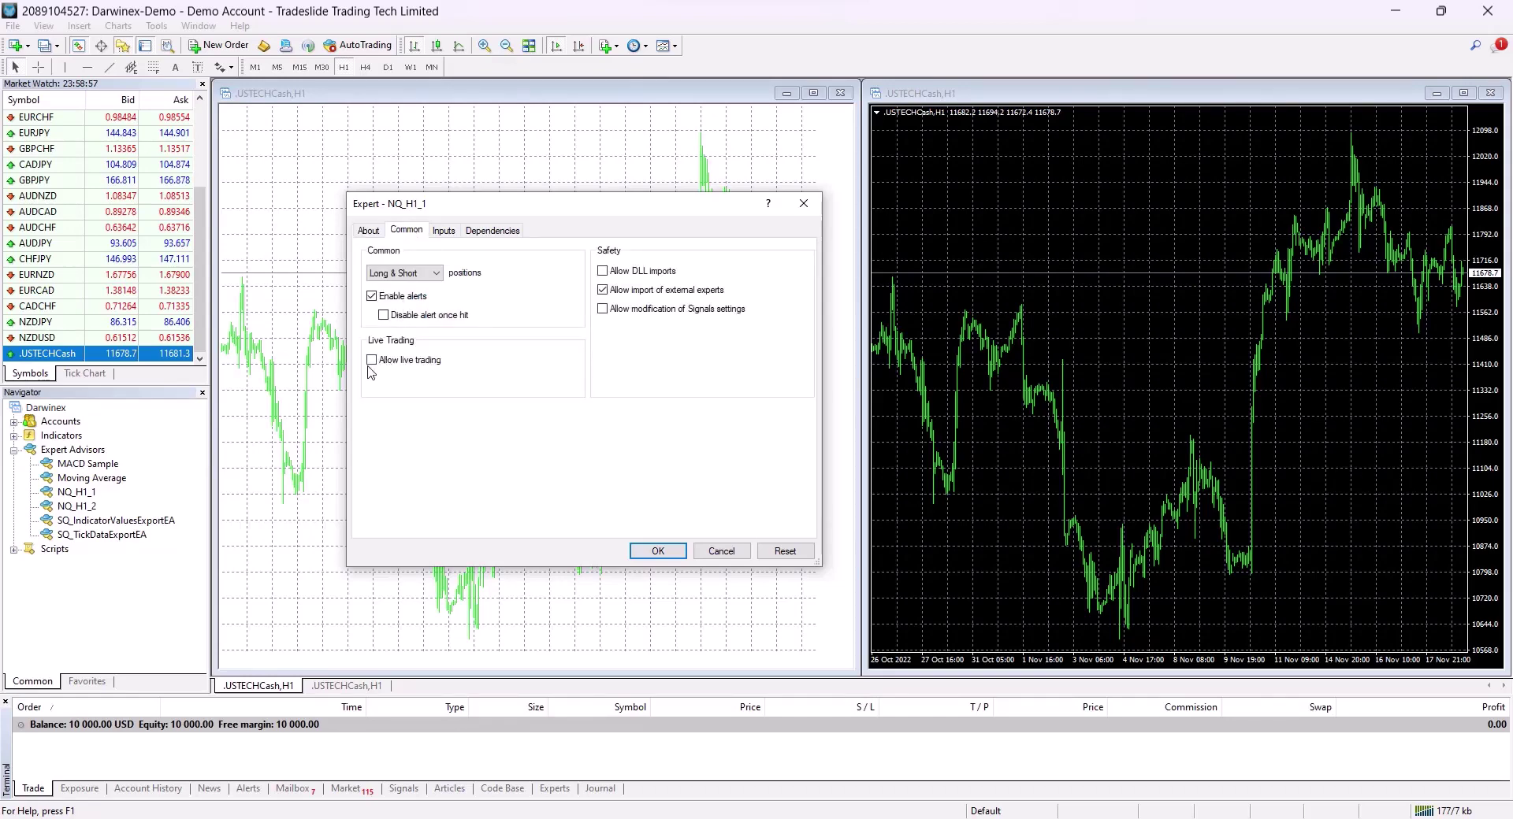
click(372, 361)
click(604, 271)
Step: Set NQ_H1_1's CustomComment input to NQ_H1_1
click(445, 233)
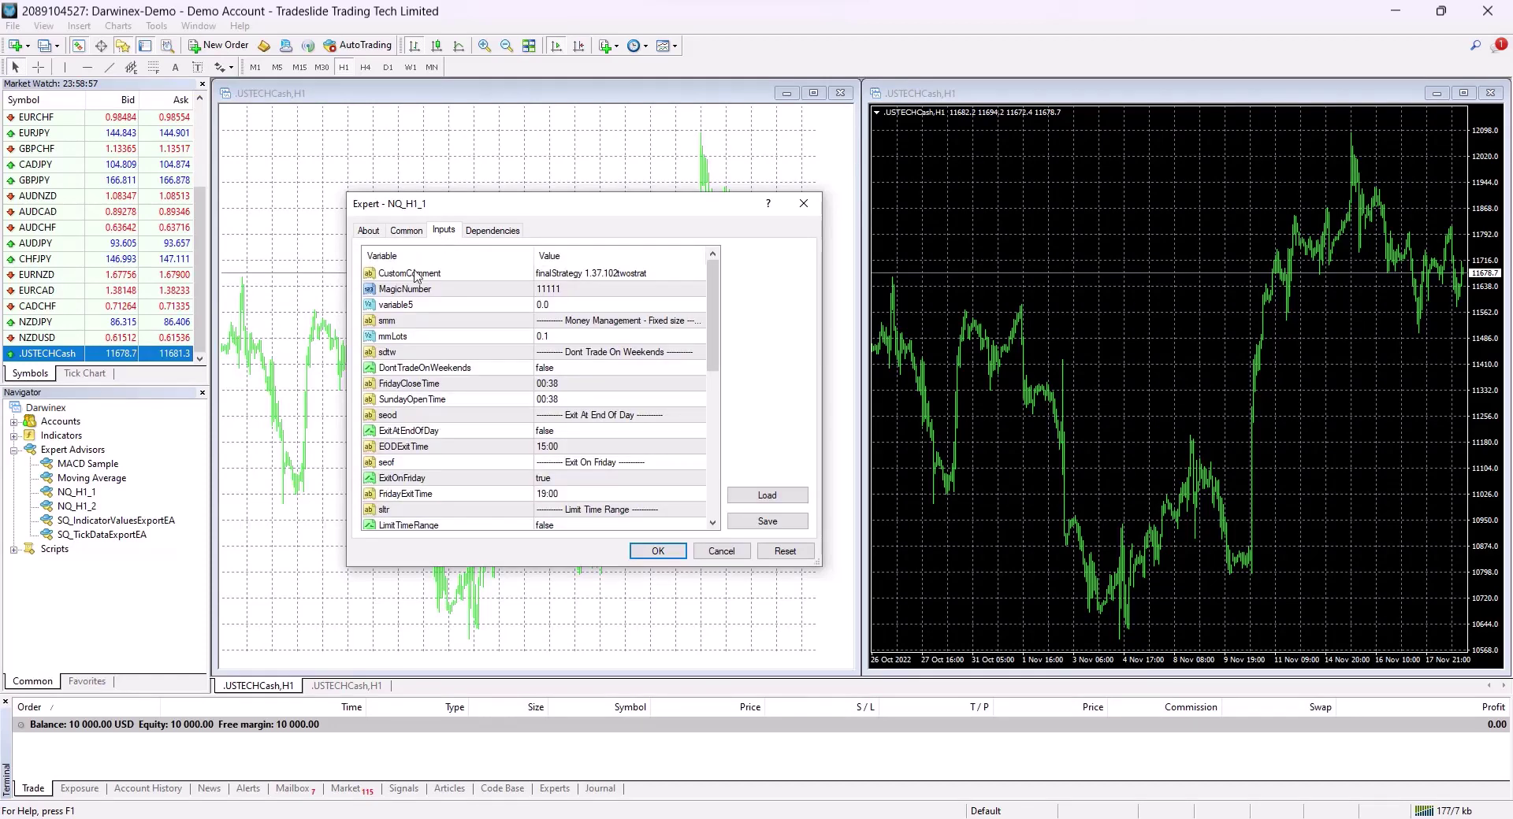
double_click(611, 273)
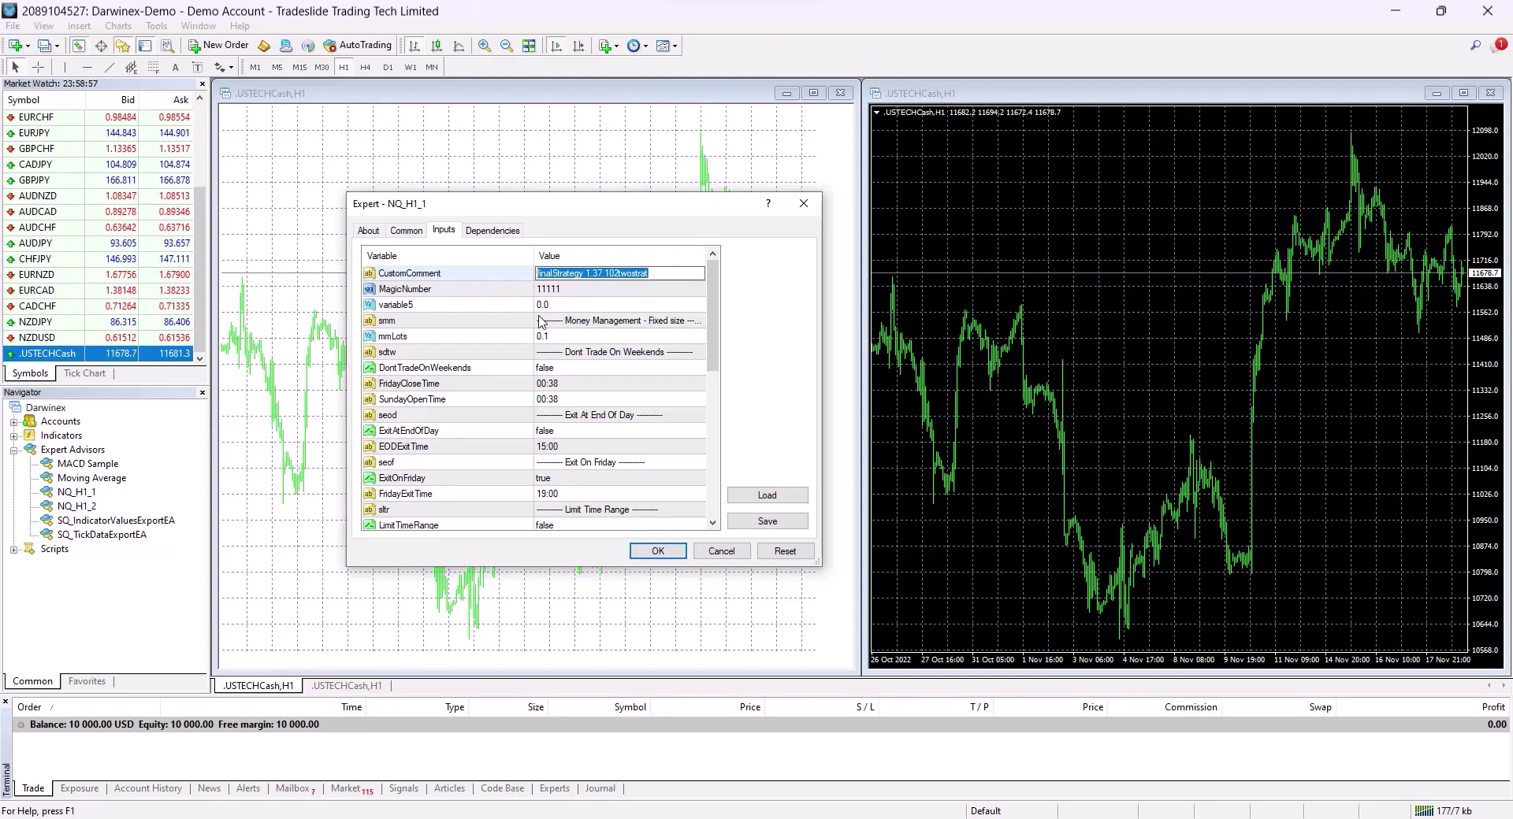
text(NQ)
key(Return)
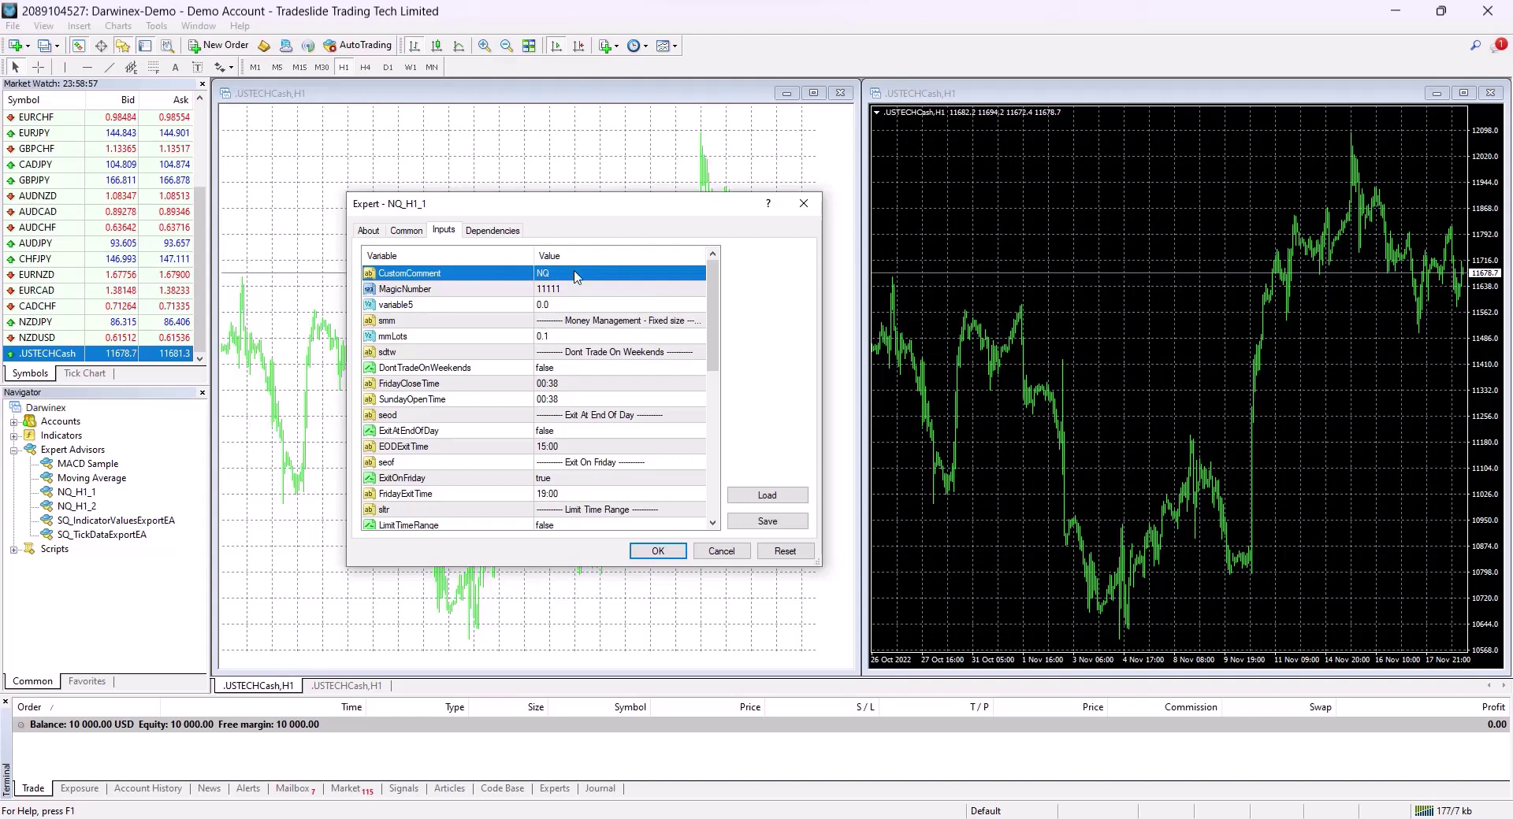
click(575, 273)
text(_H1_1)
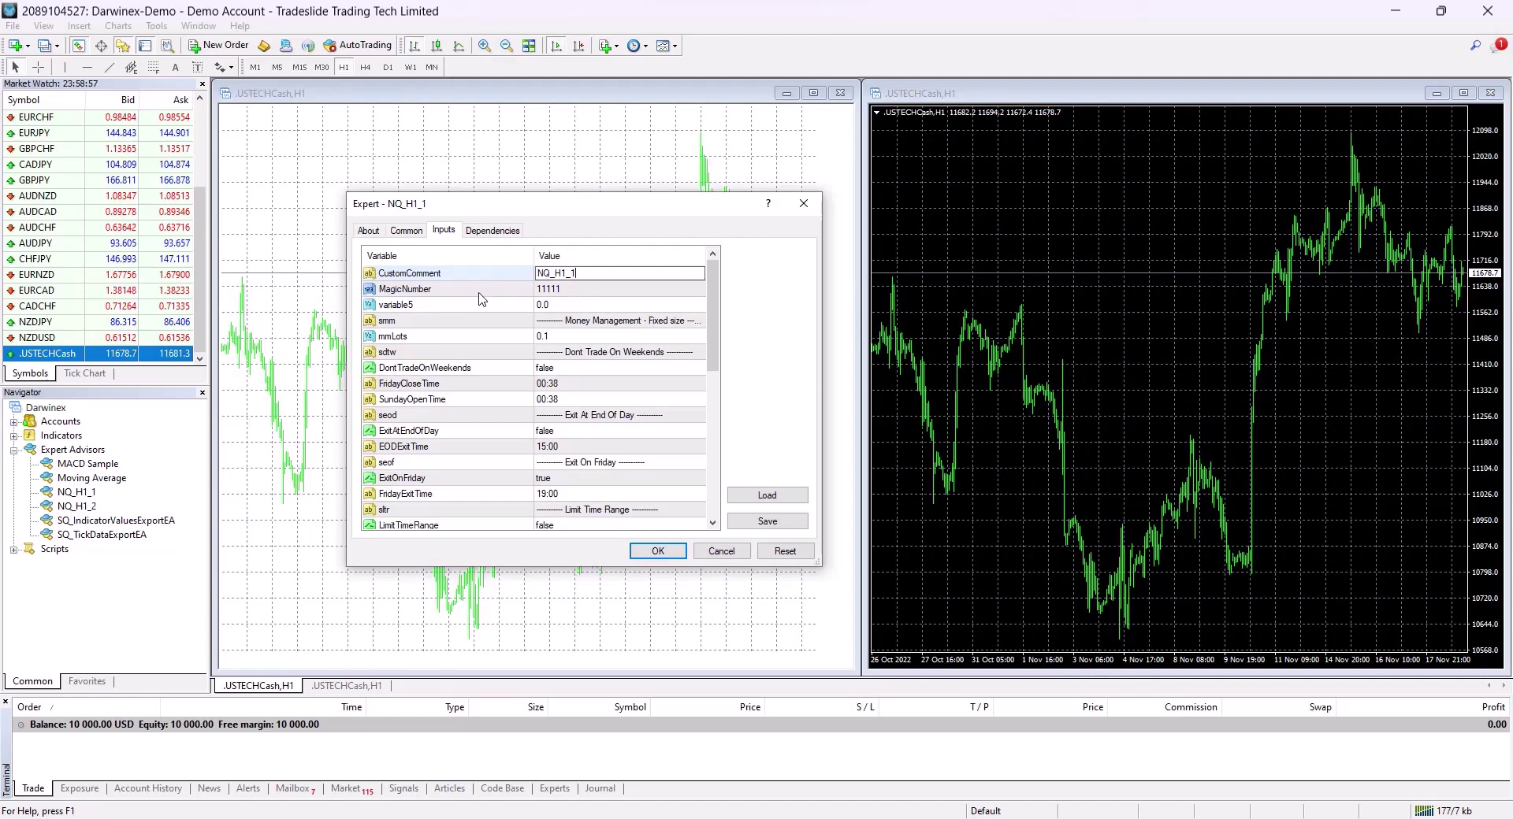
click(479, 295)
Step: Set MagicNumber to 1, review the remaining inputs, and confirm the expert settings
click(578, 291)
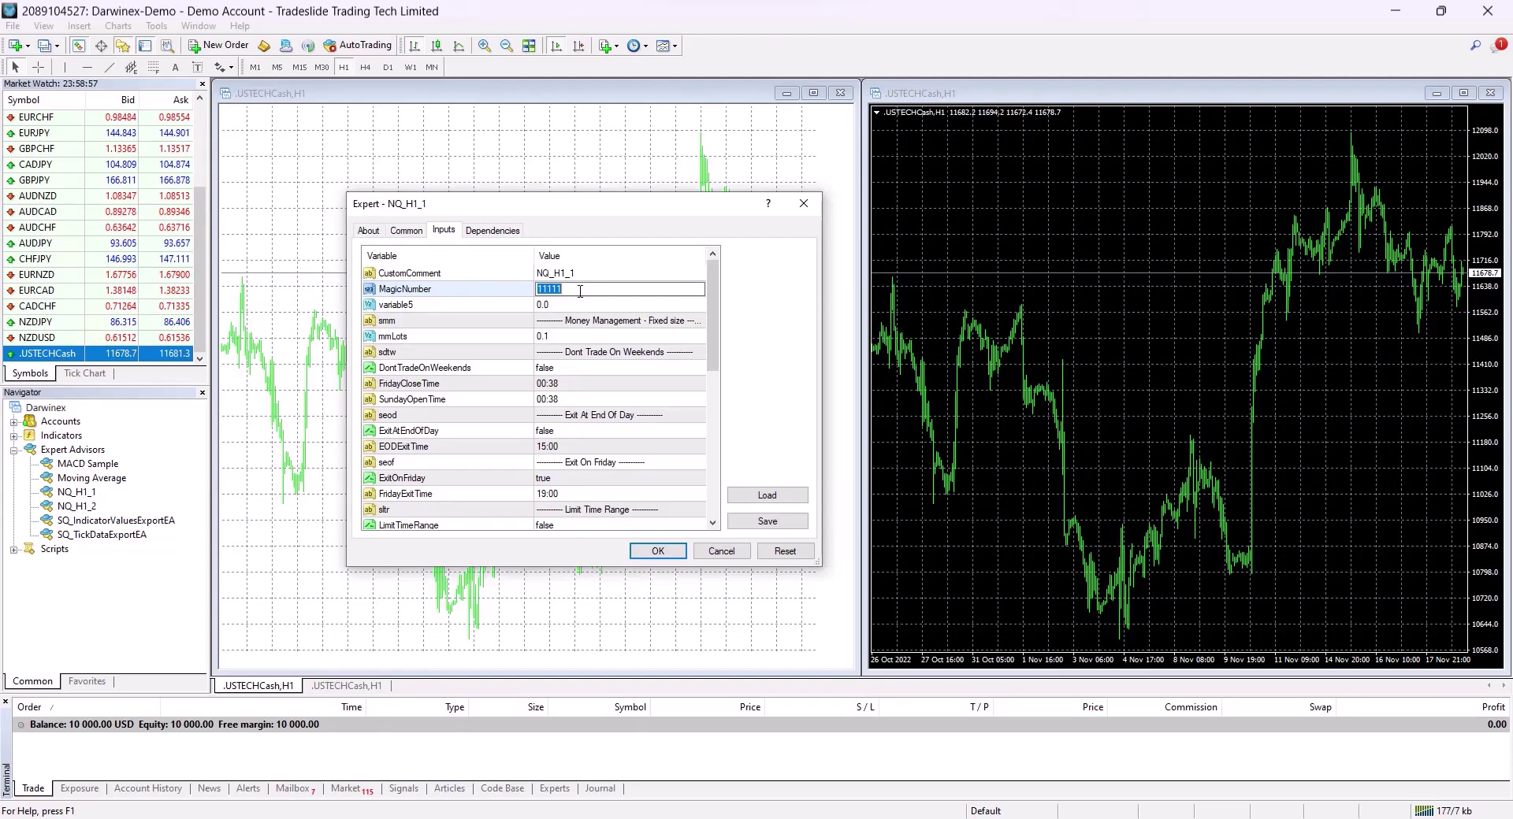
text(1)
scroll(645, 343, down, 1)
scroll(651, 351, down, 2)
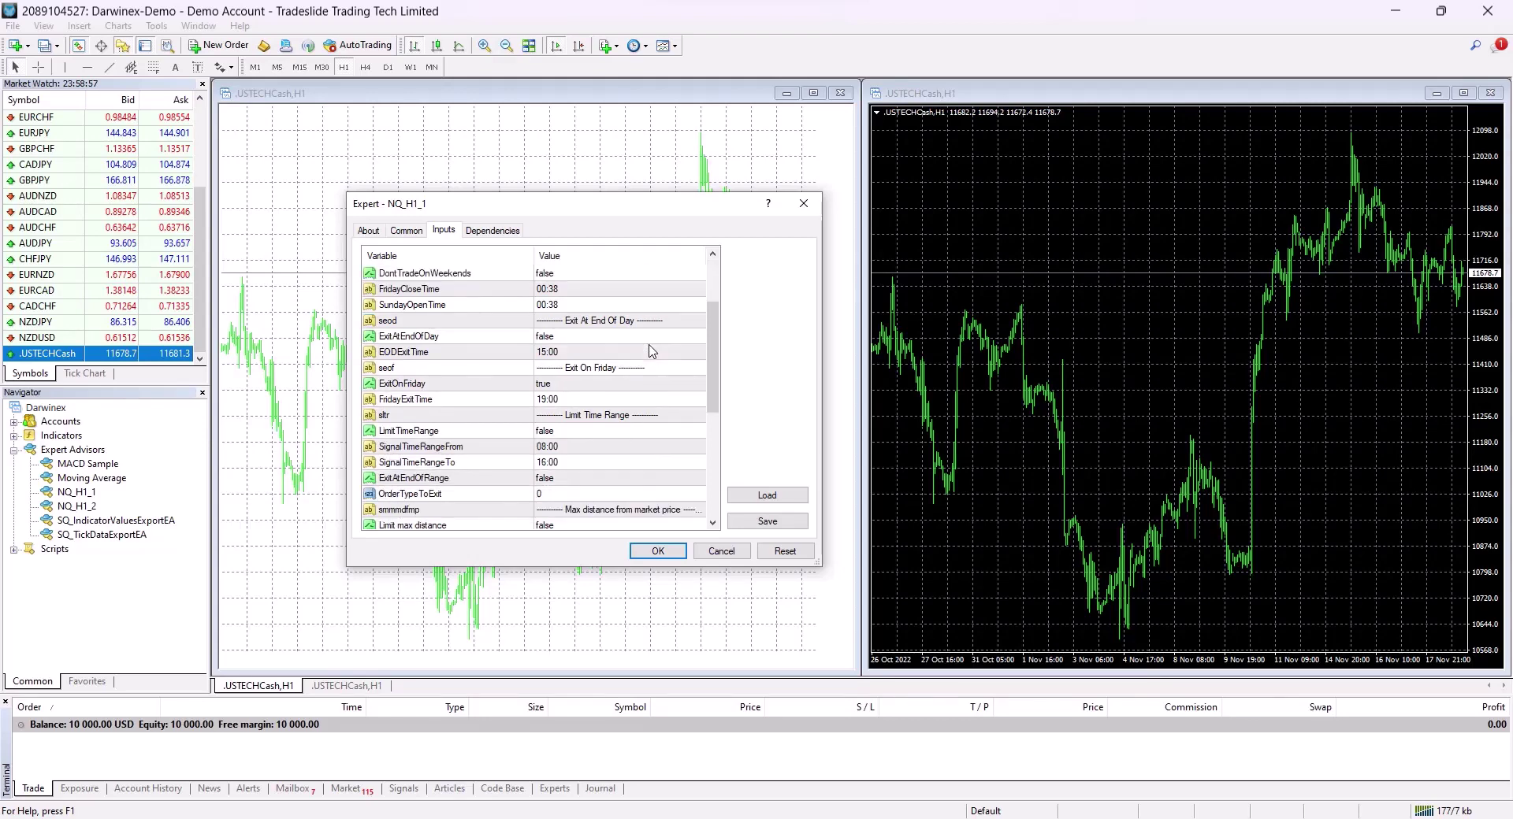
scroll(651, 350, down, 2)
scroll(651, 350, down, 1)
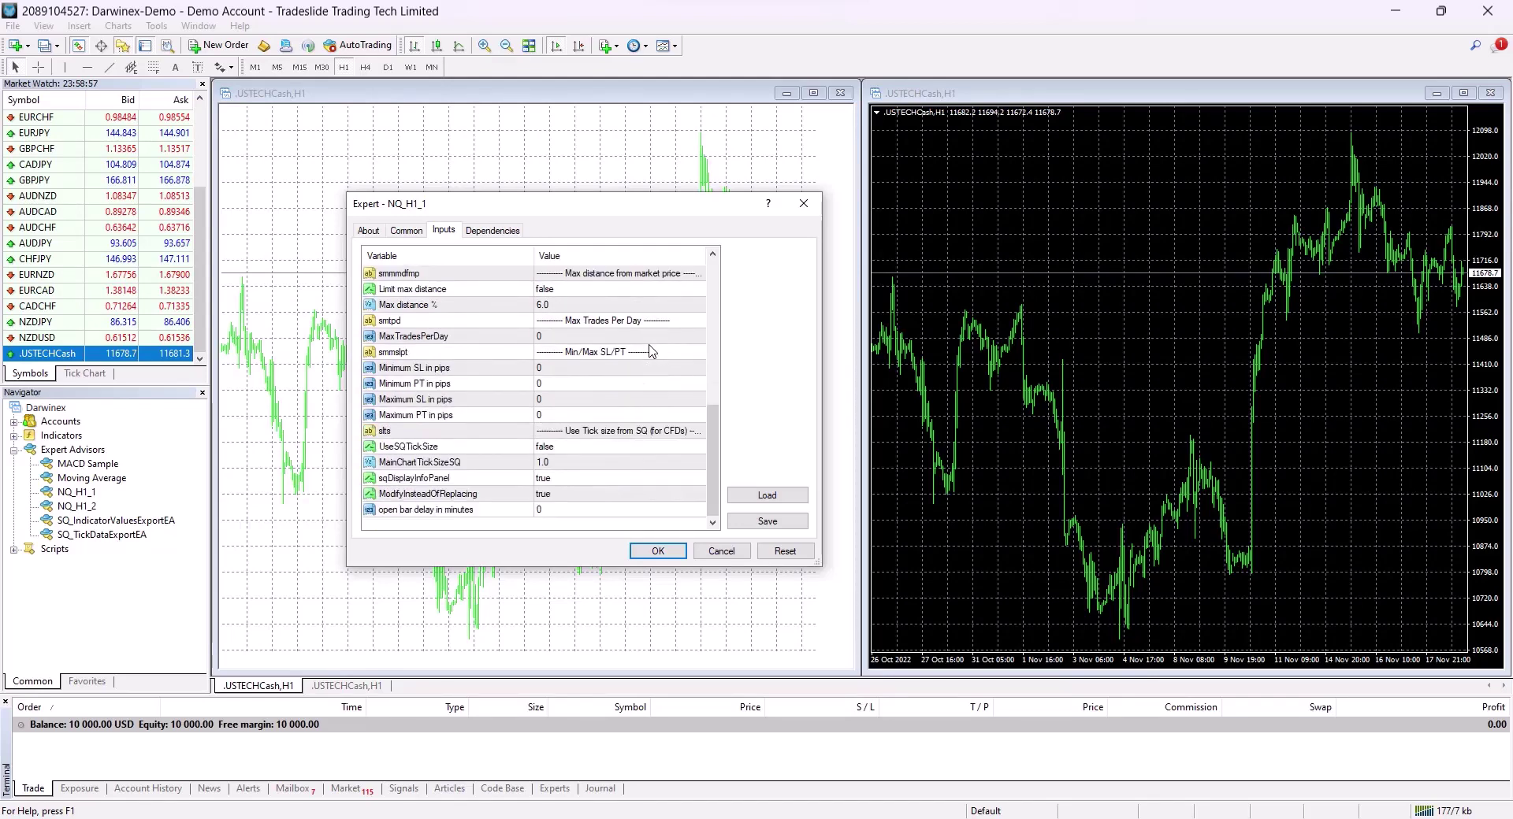
click(660, 552)
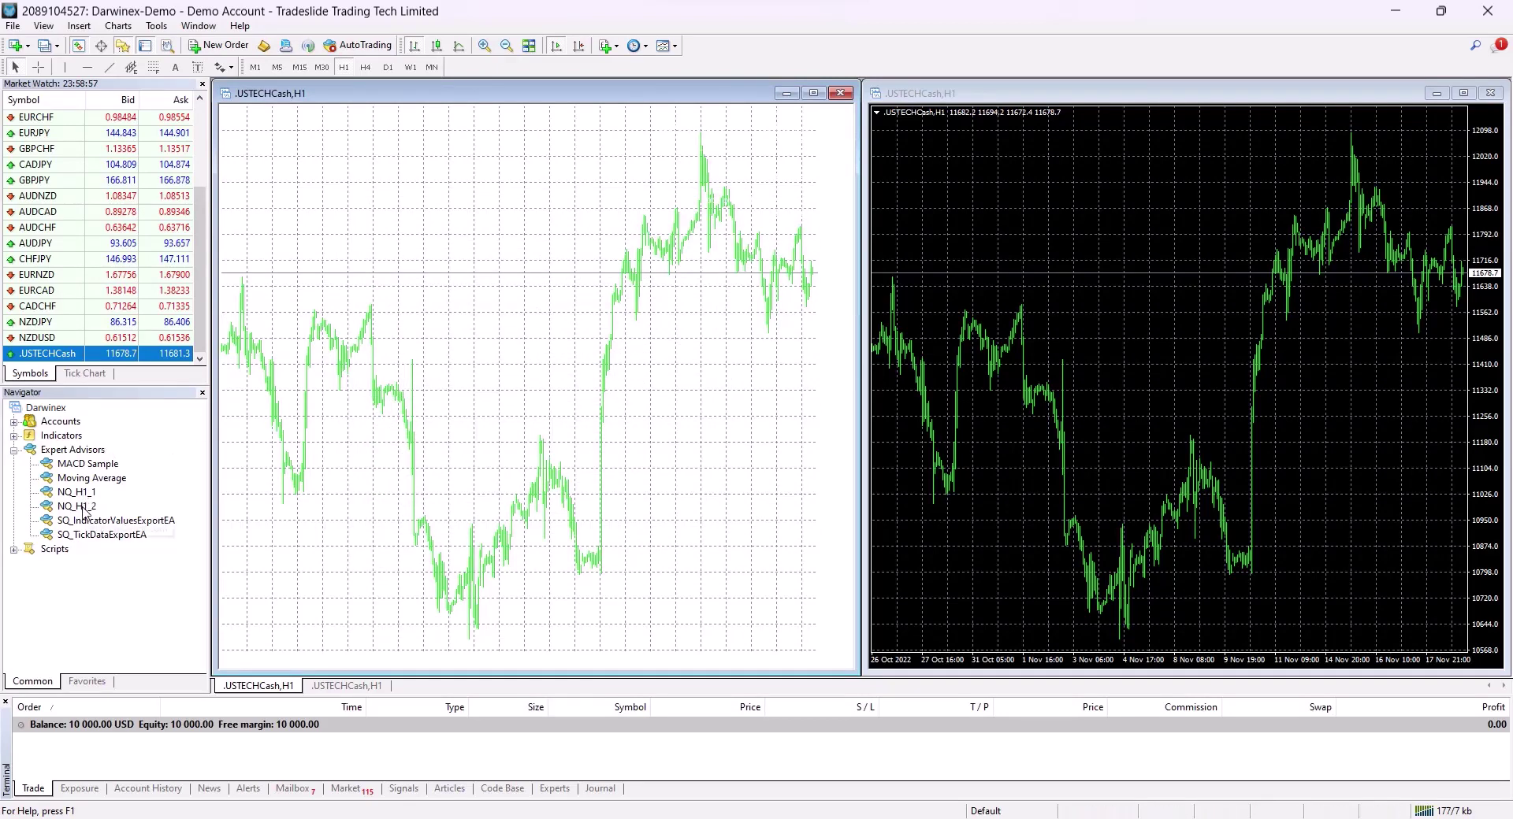
Step: Drop NQ_H1_2 onto the right chart, allowing DLL imports, signal modification and live trading
click(76, 508)
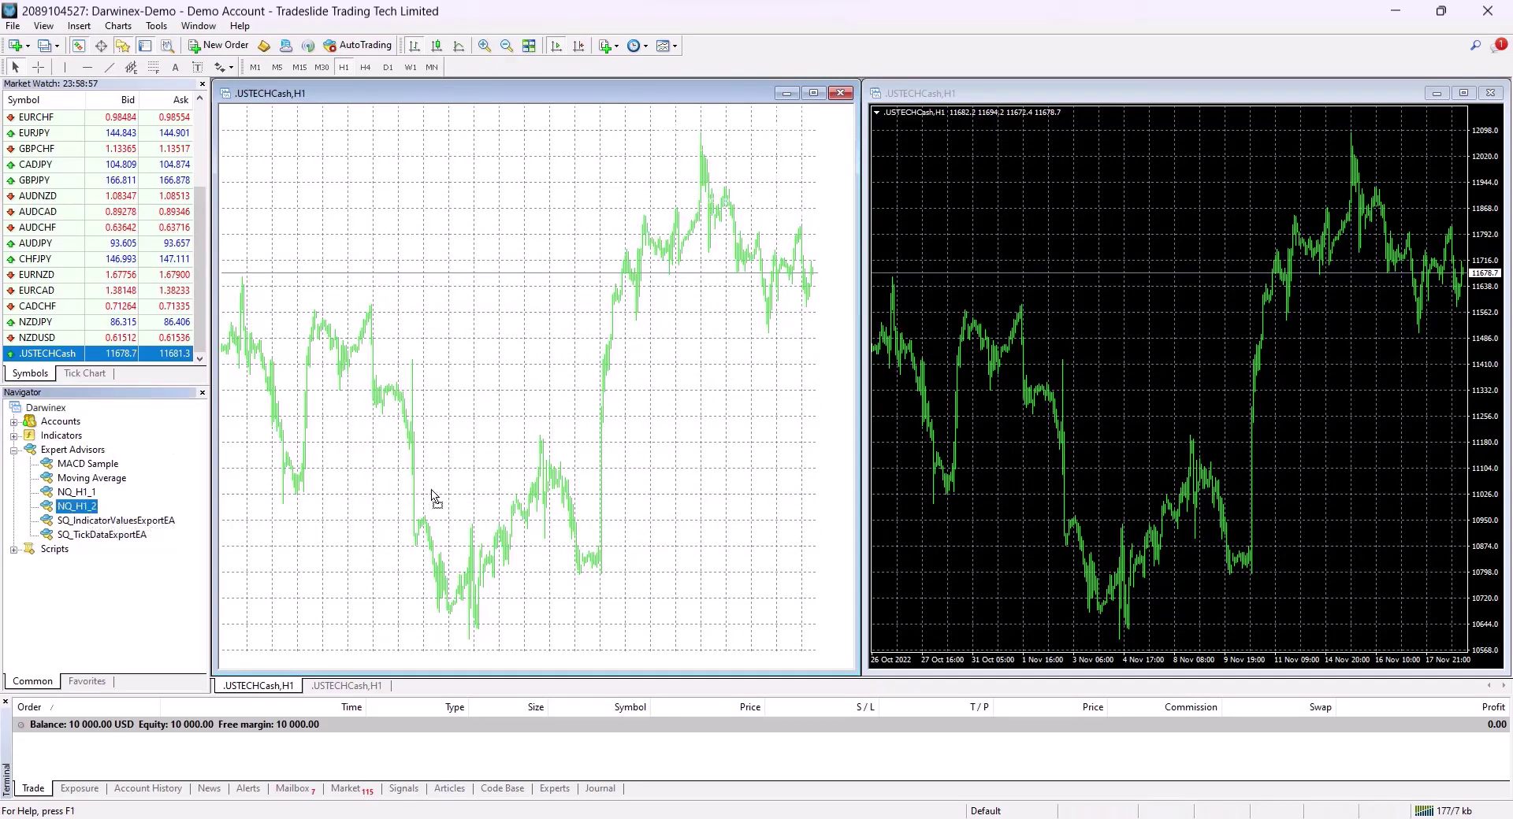
drag(70, 516, 1147, 413)
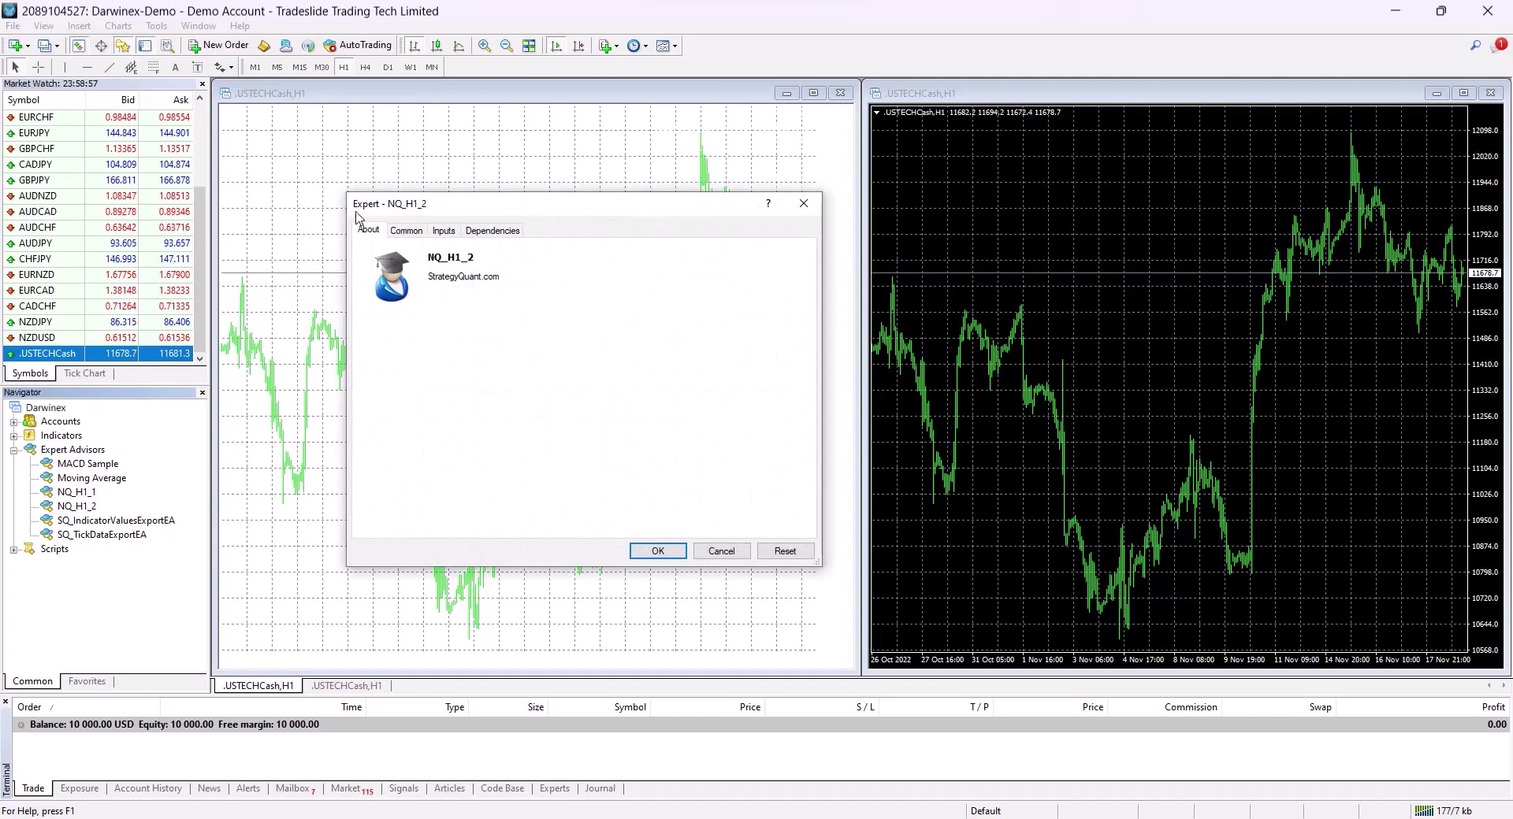
click(407, 230)
click(603, 271)
click(602, 309)
click(374, 361)
Step: Set CustomComment to NQ_H1_2 and MagicNumber to 2, then confirm to attach the EA
click(443, 235)
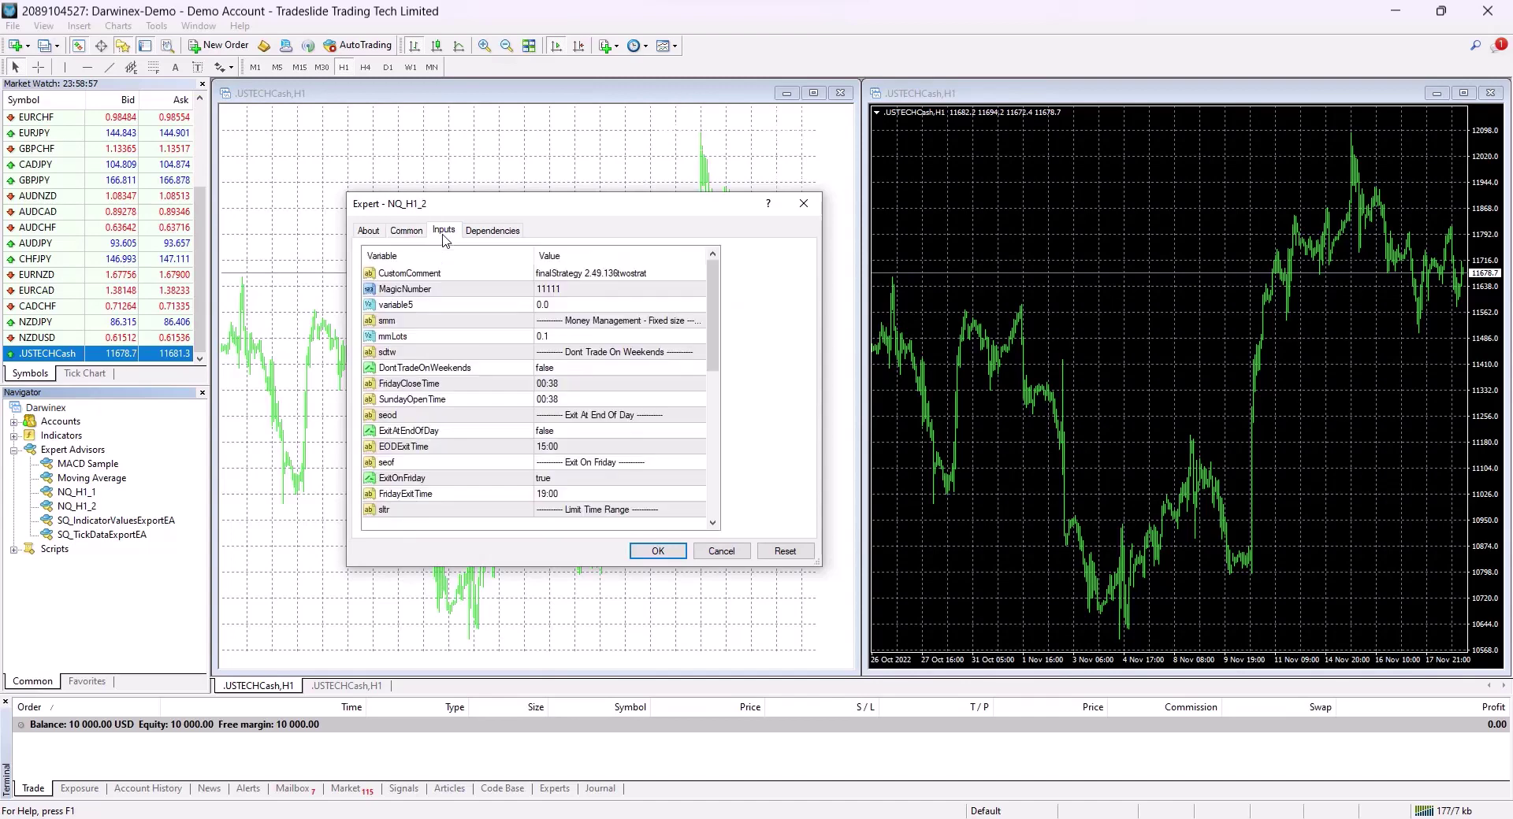
click(579, 275)
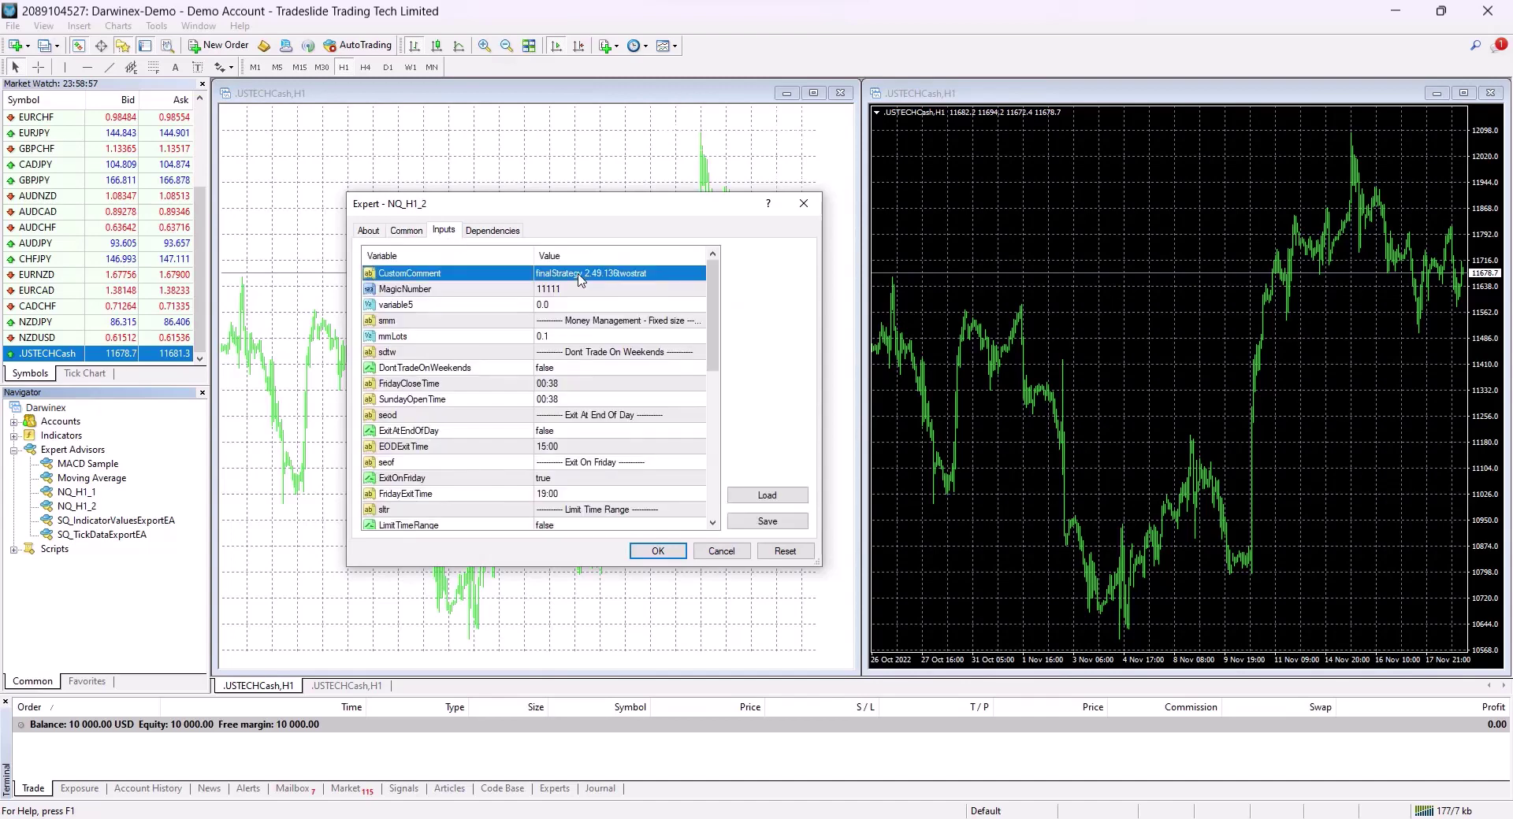
click(580, 277)
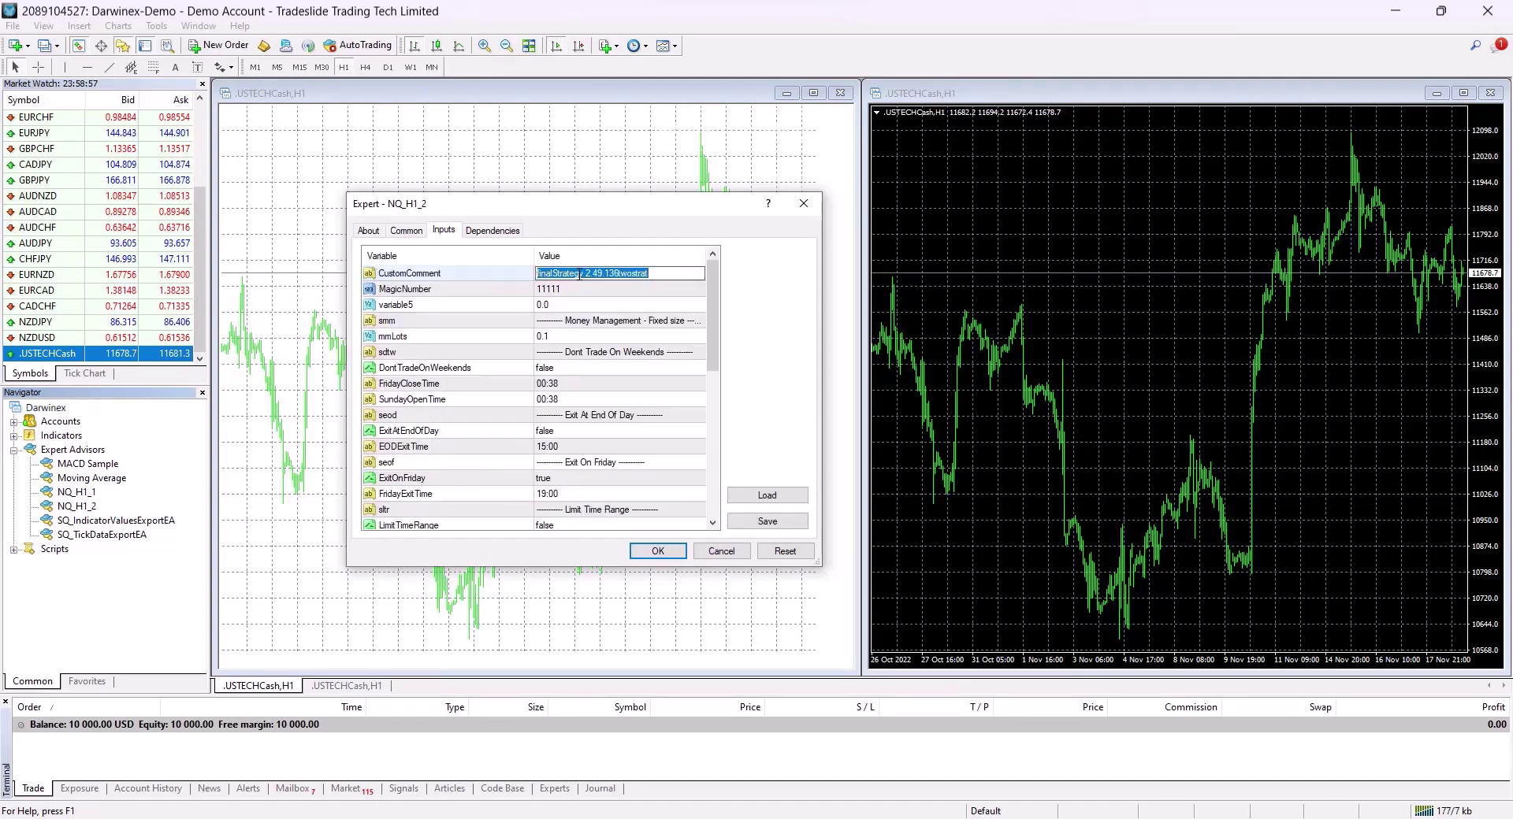
text(NQ_H1_)
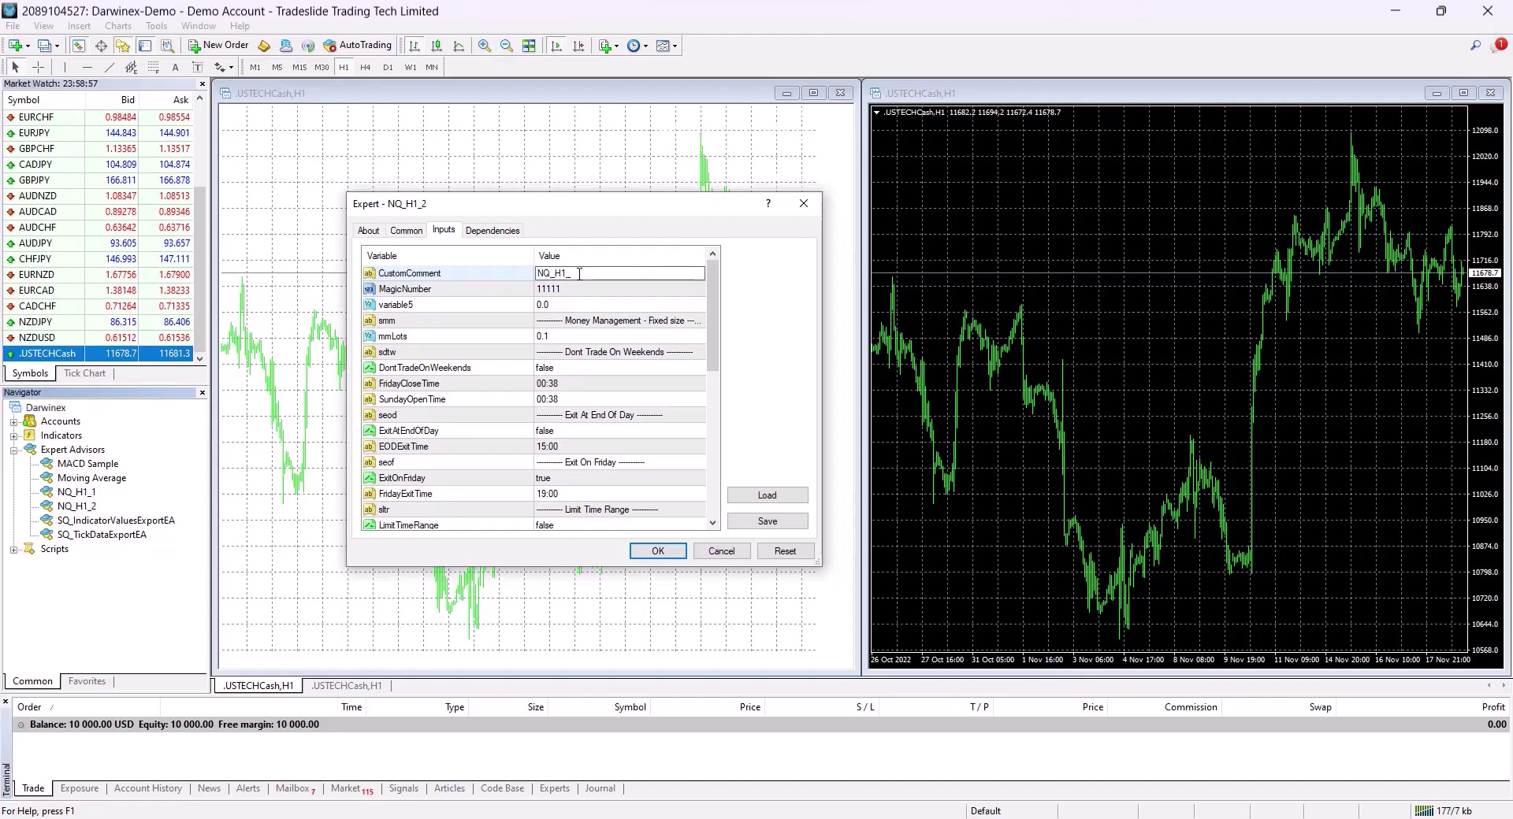
text(2)
click(623, 291)
text(2)
click(656, 552)
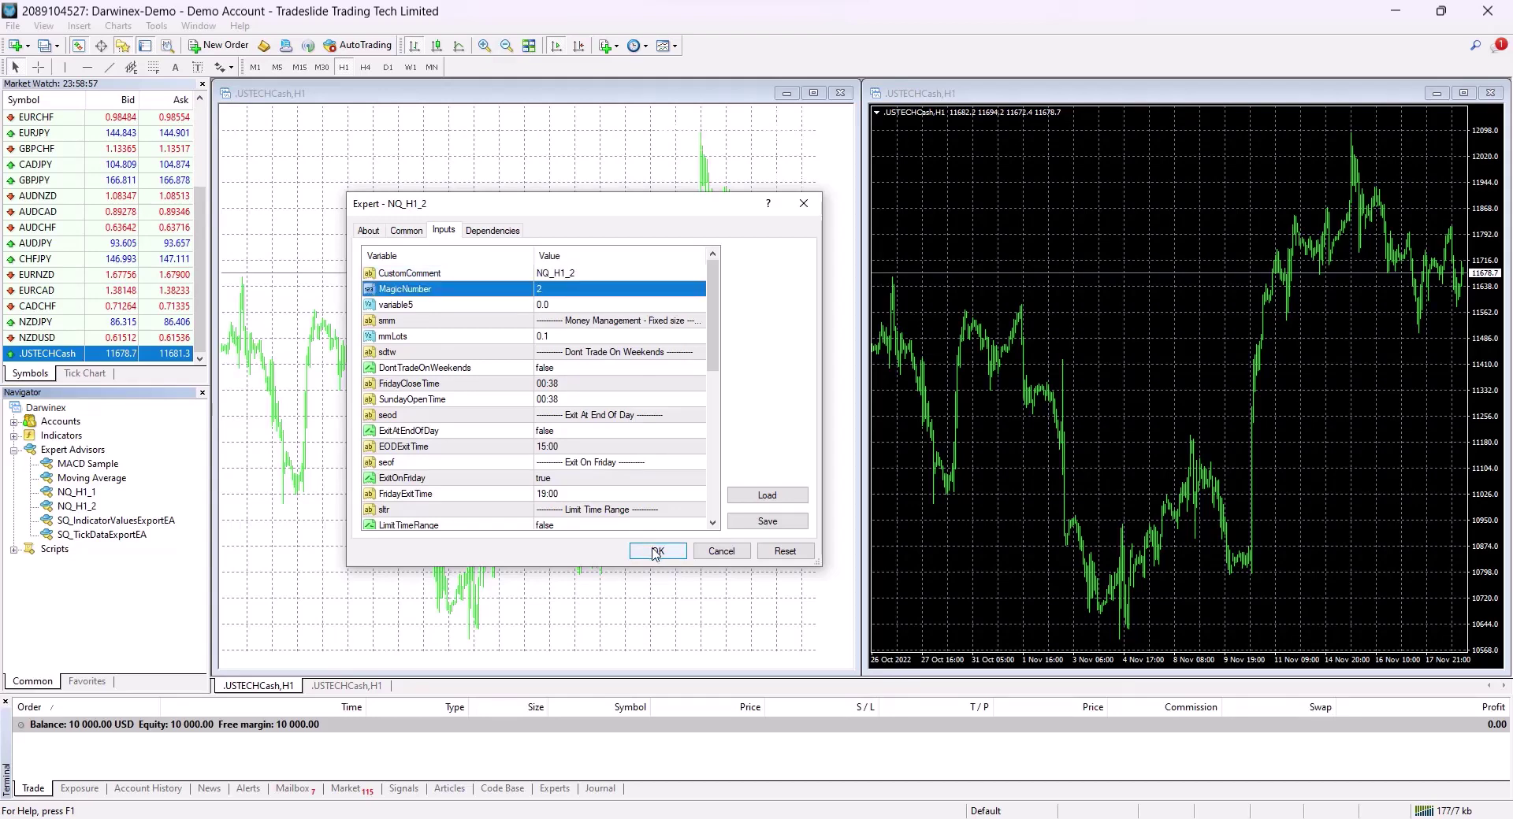
click(656, 551)
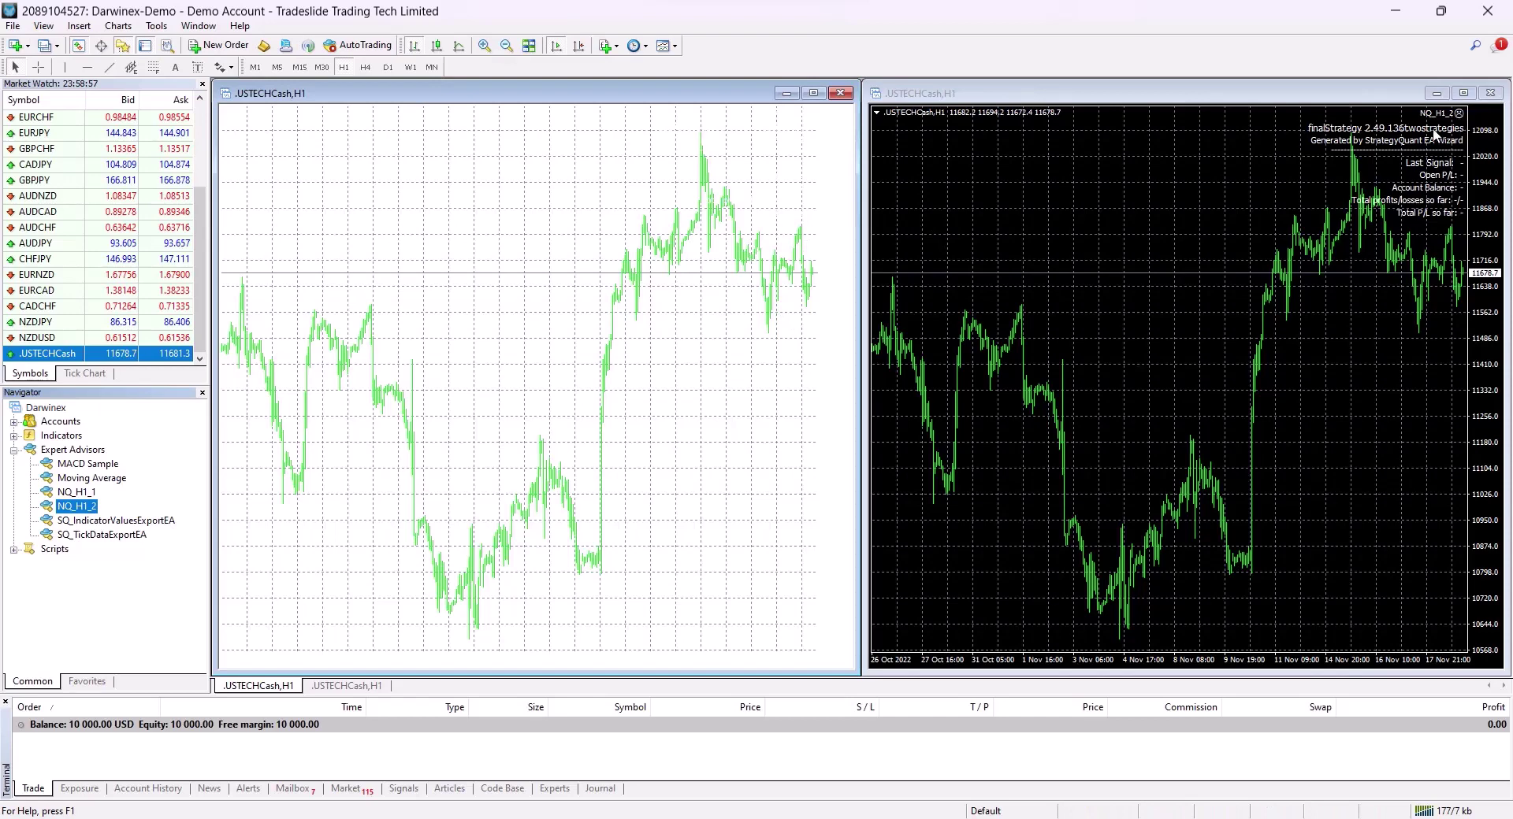
Step: Change the left chart's Background colour to Black in its Properties
right_click(829, 357)
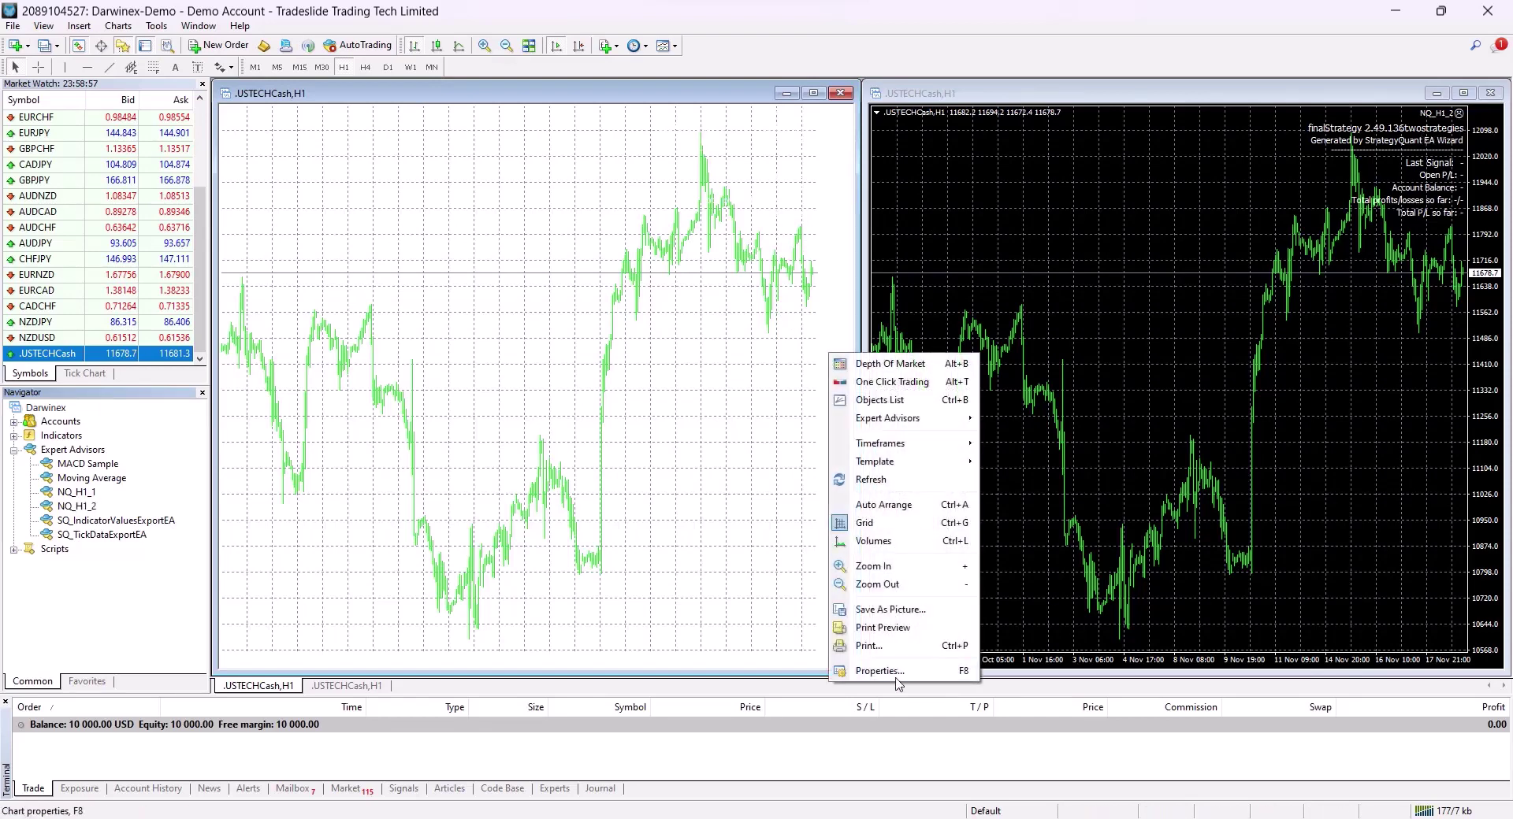
click(875, 671)
click(961, 317)
click(881, 361)
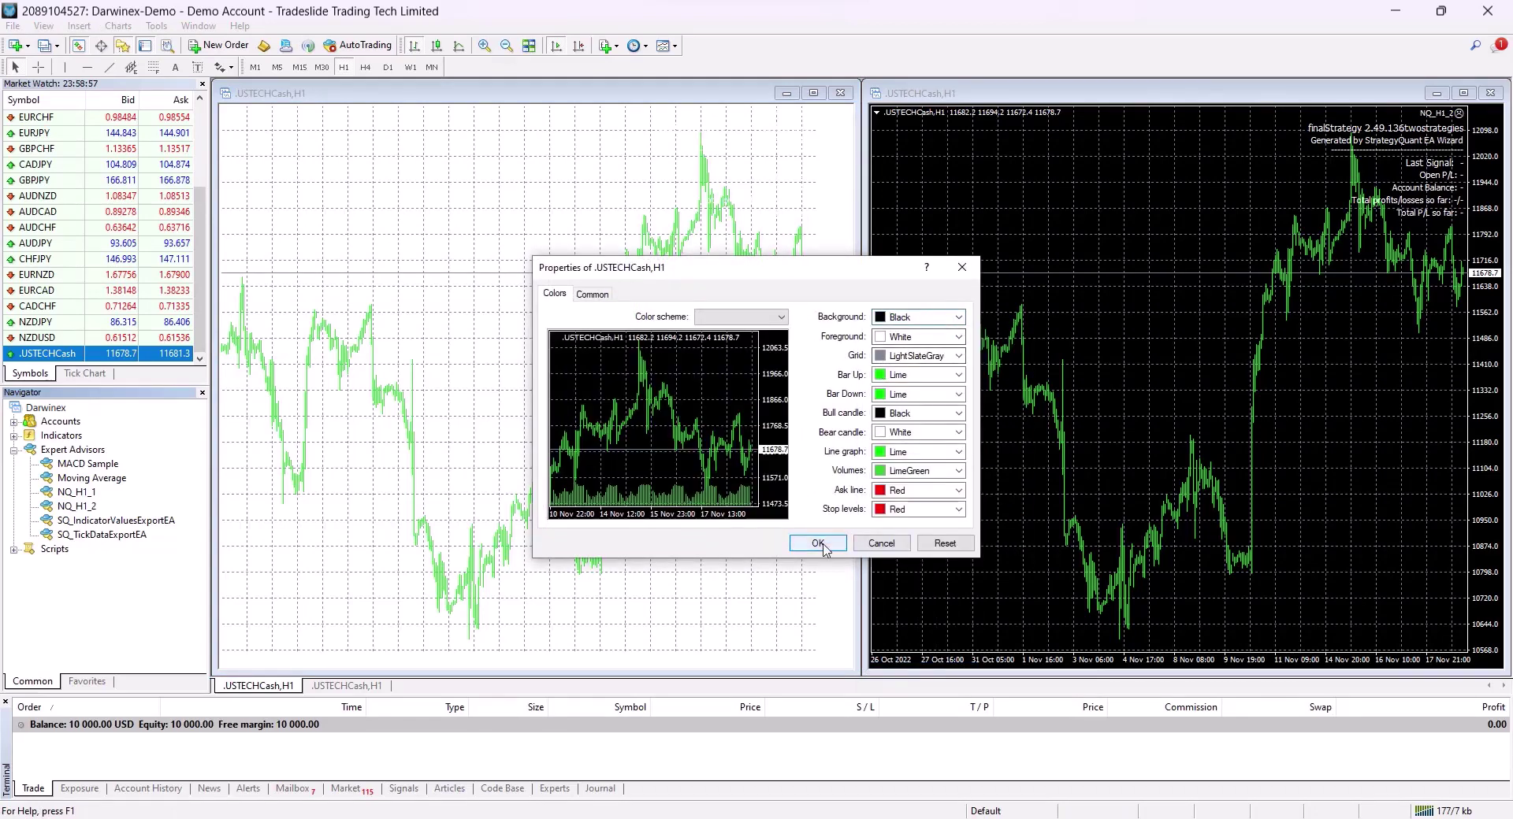
click(818, 543)
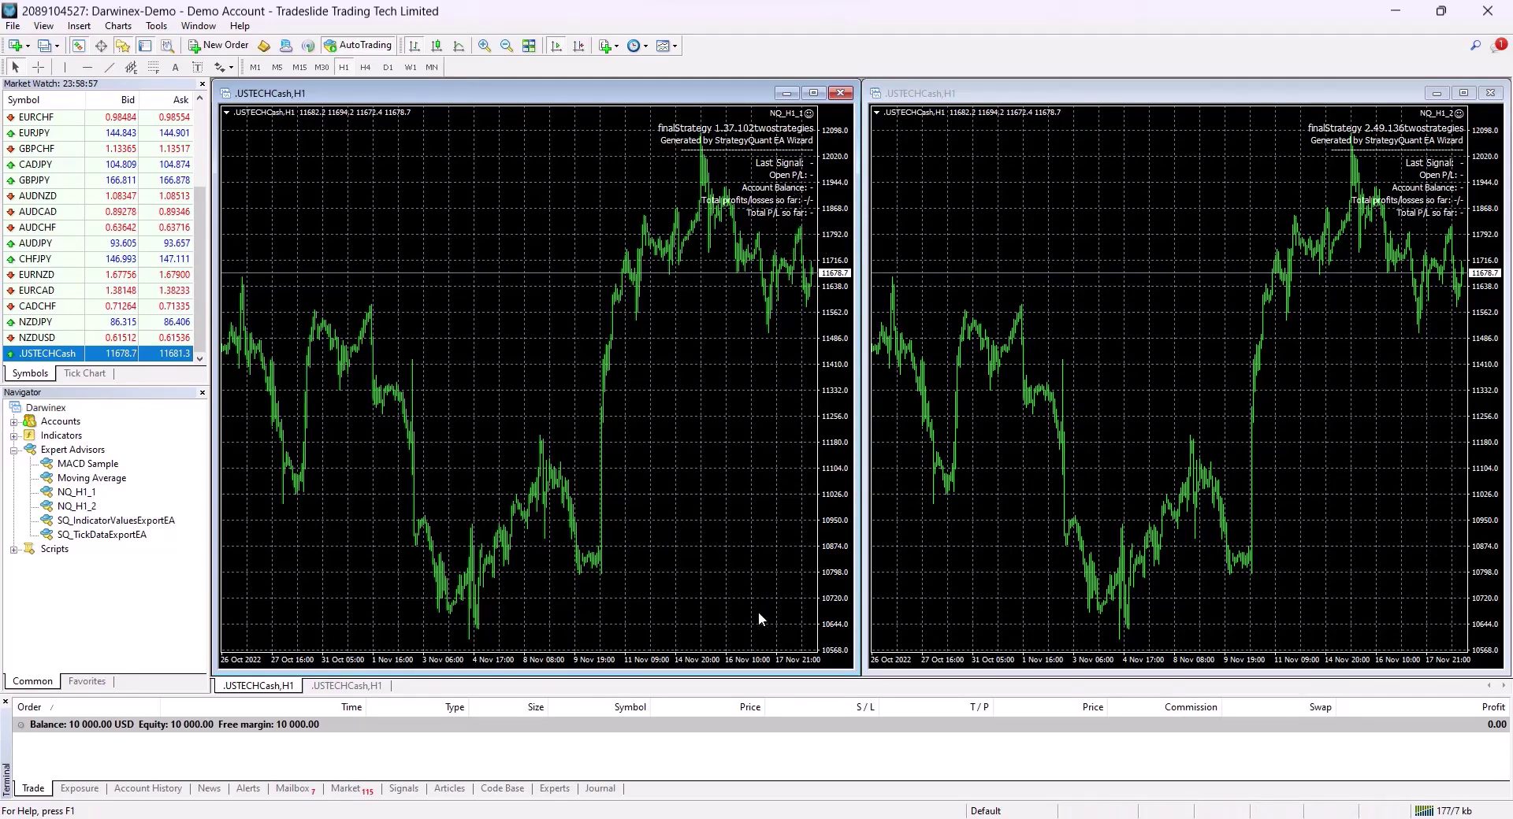
Step: Reopen the left chart's Properties and close it without changes
right_click(731, 558)
click(768, 542)
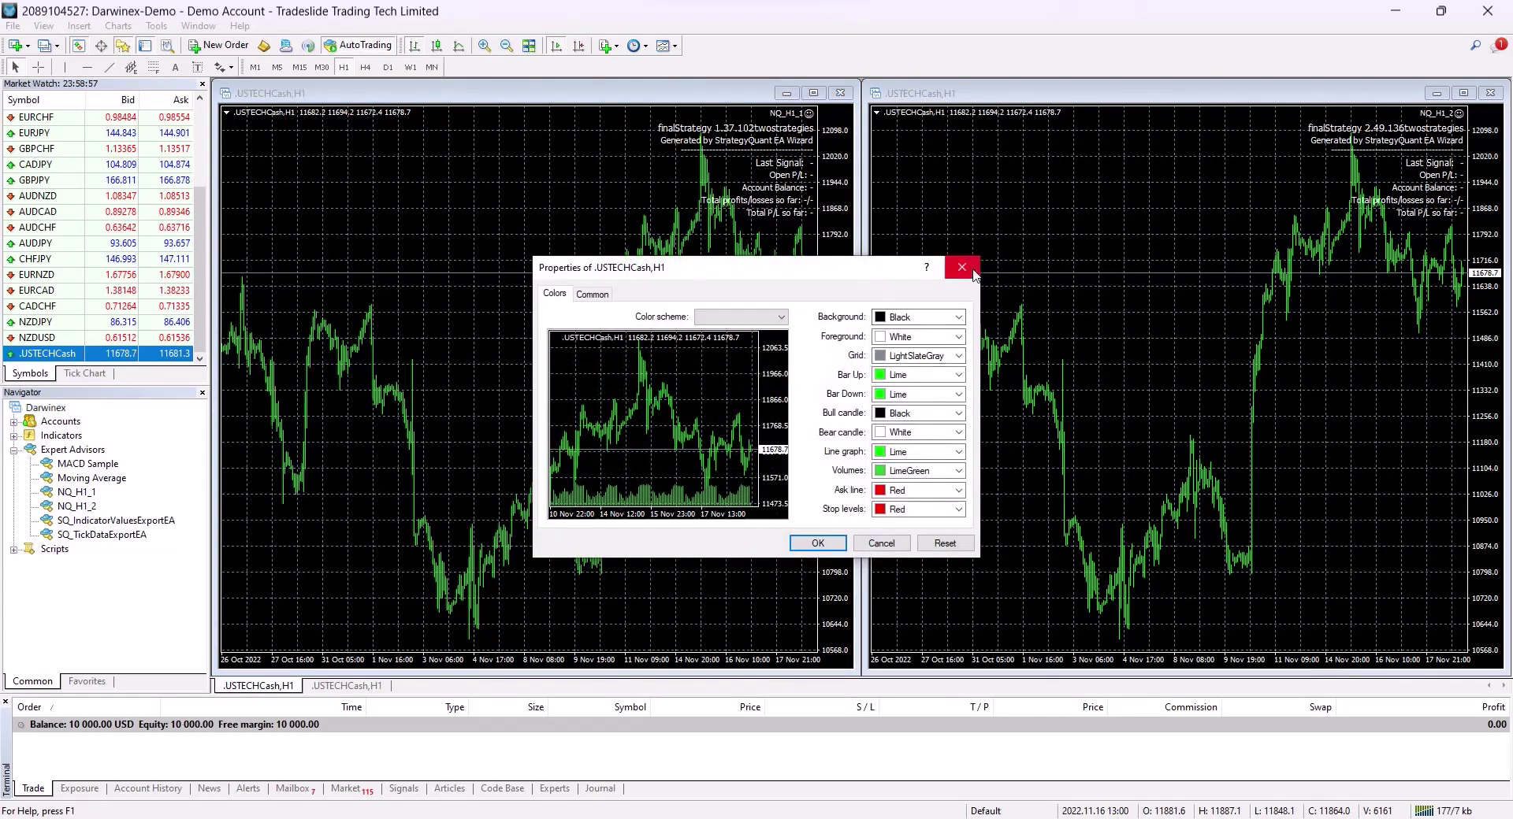
click(961, 268)
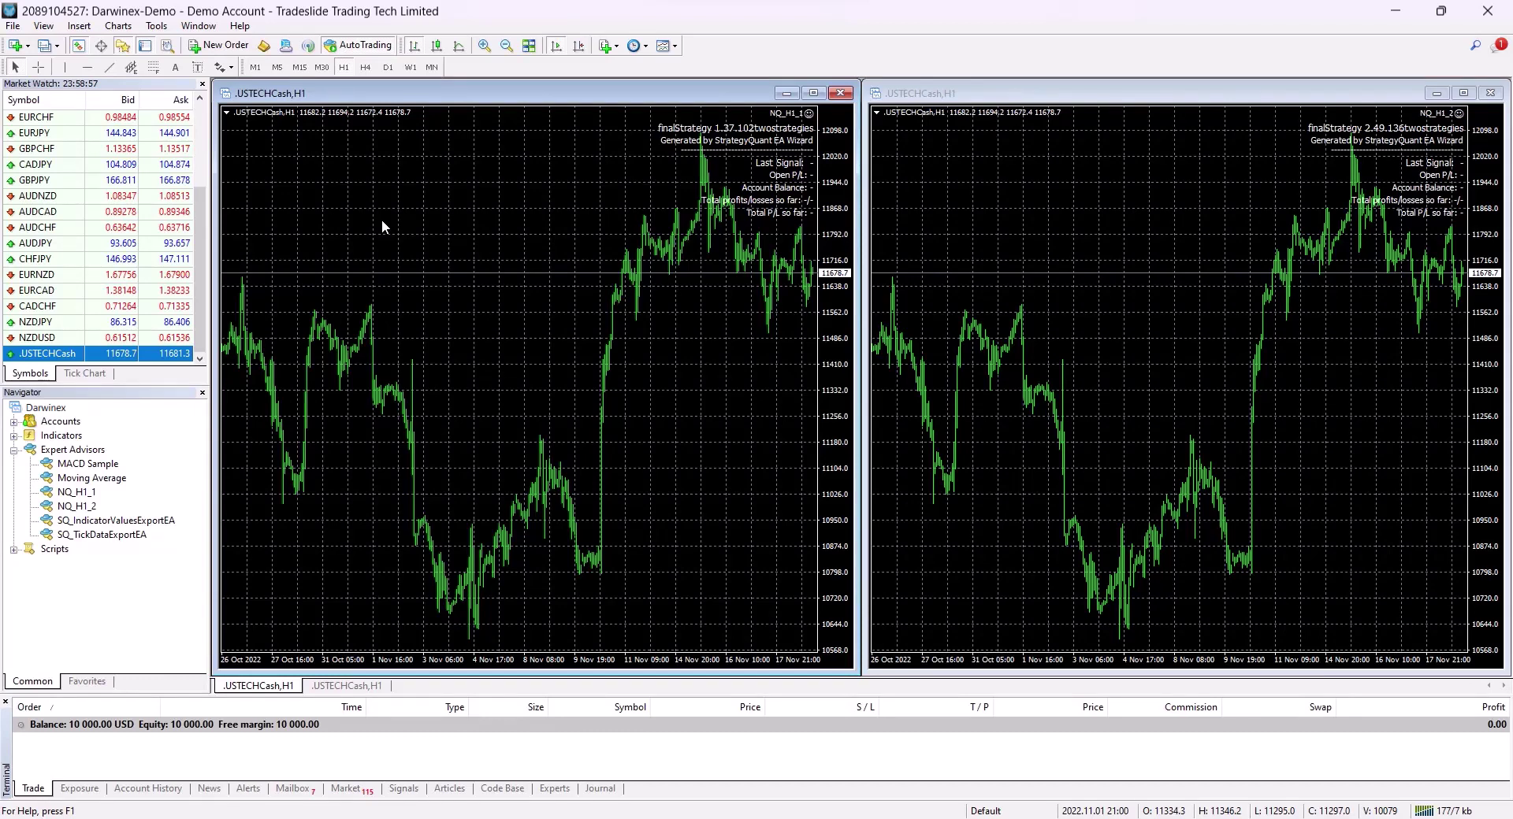
Step: View the Terminal's Exposure, Account History and News tabs, ending on News
click(96, 793)
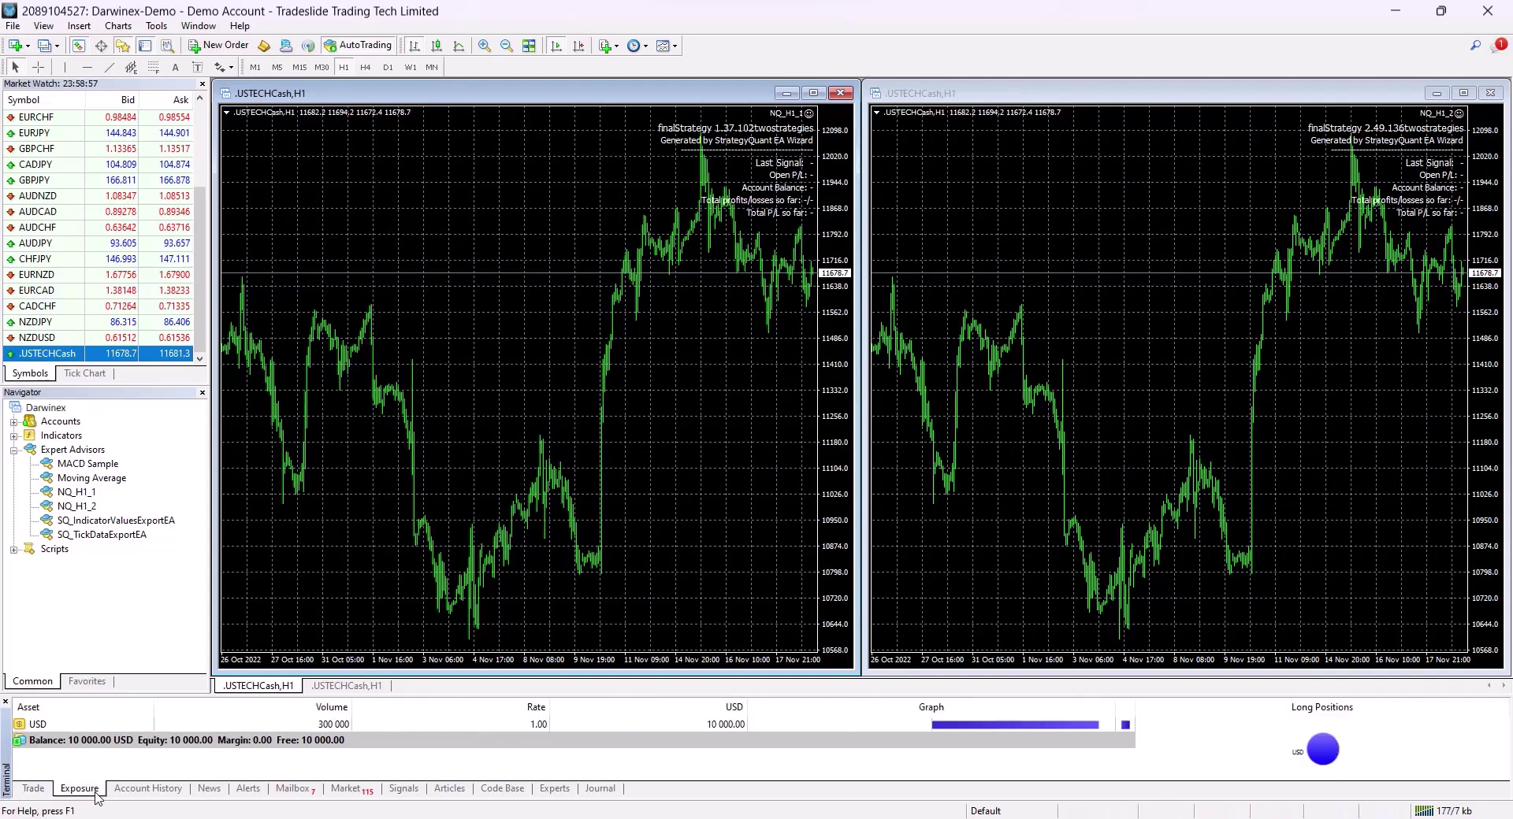
click(131, 790)
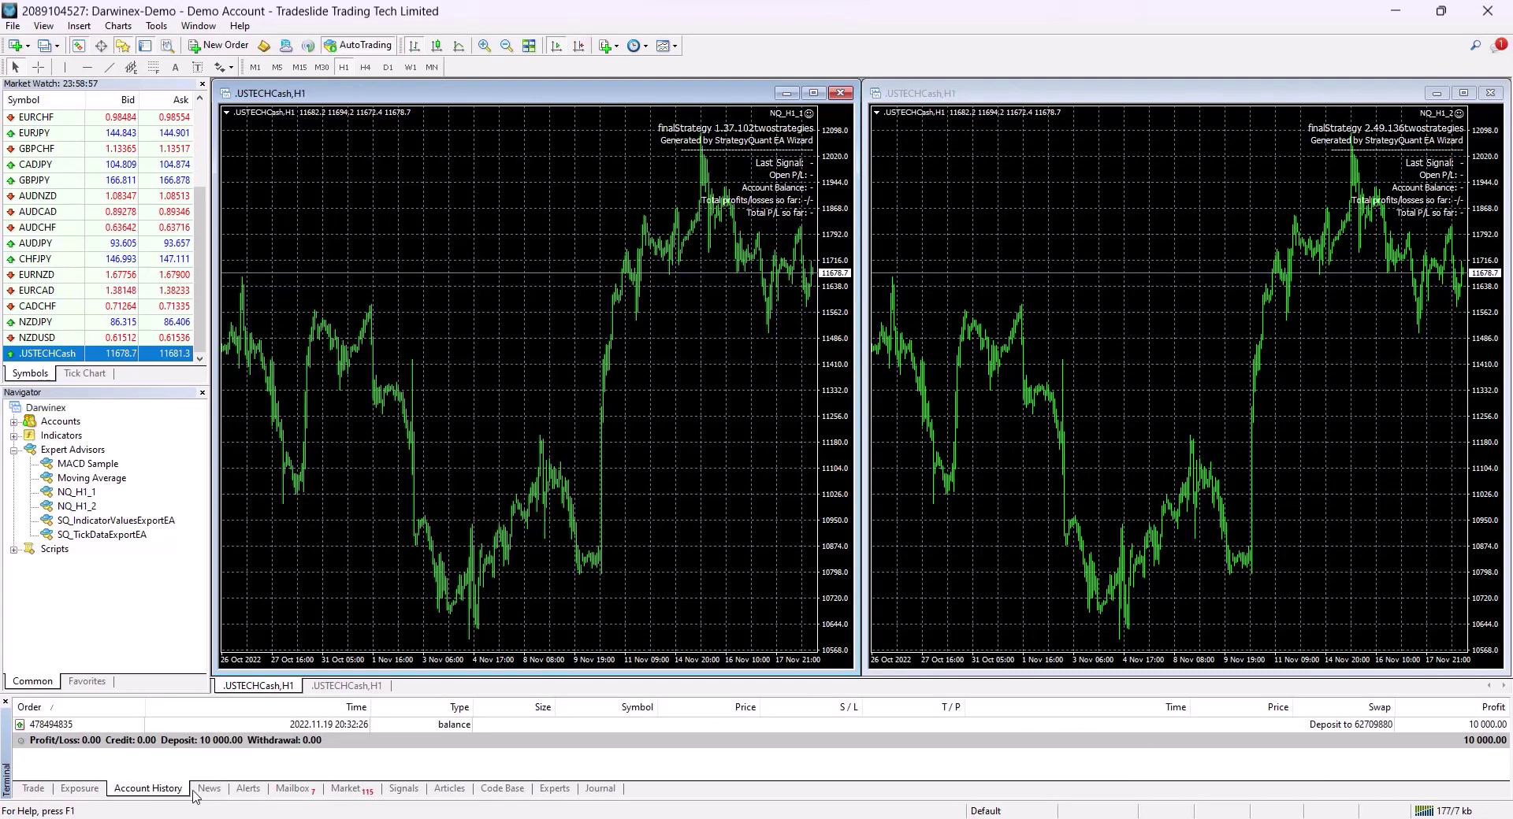
click(205, 788)
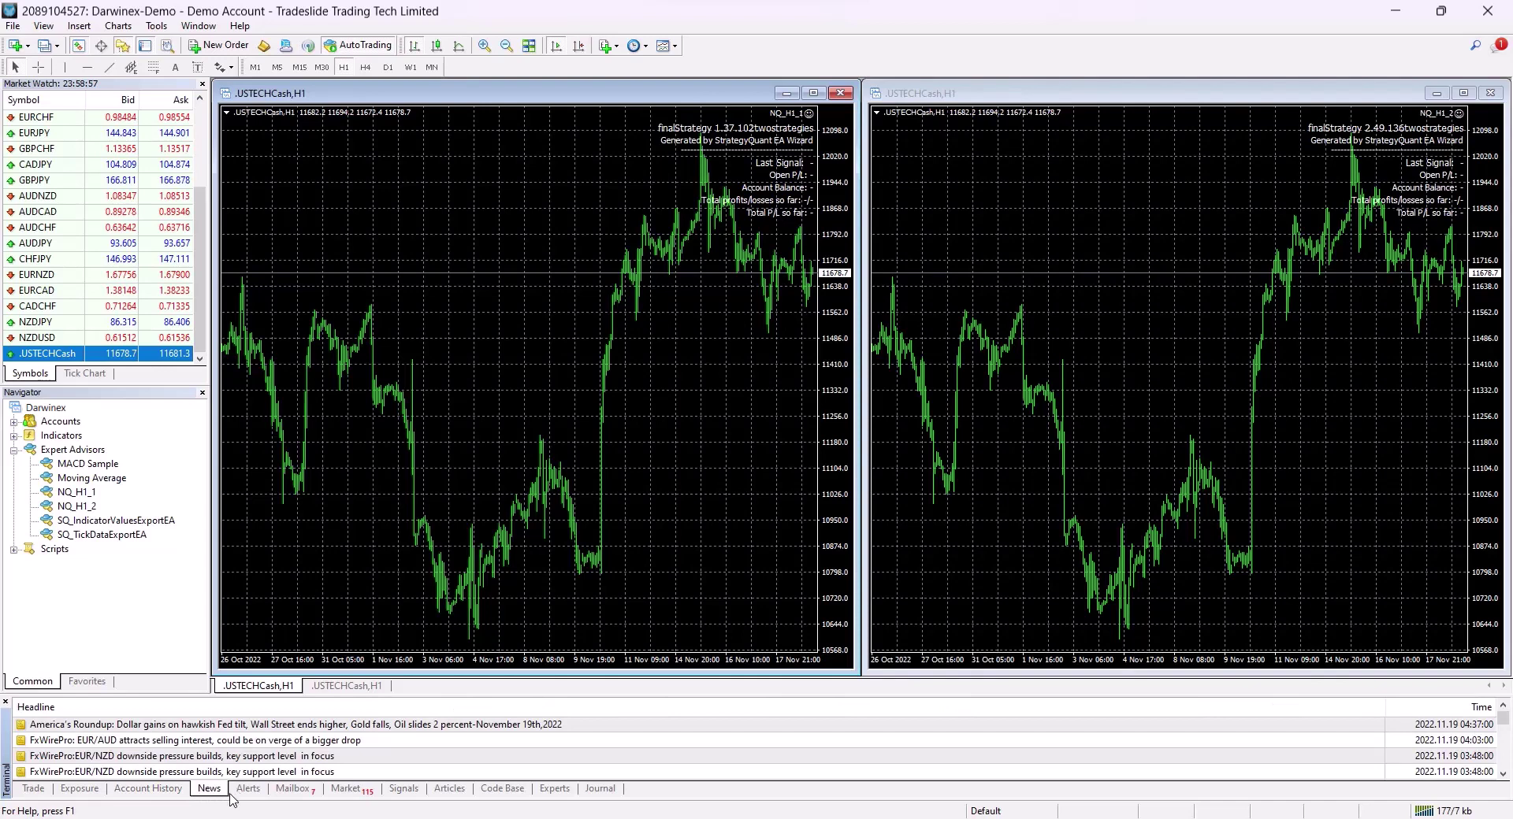
Step: Narrow the Portfolio's enlarged trade analysis charts to 2022: $2,064.48 net profit from 154 trades
key(alt+Tab)
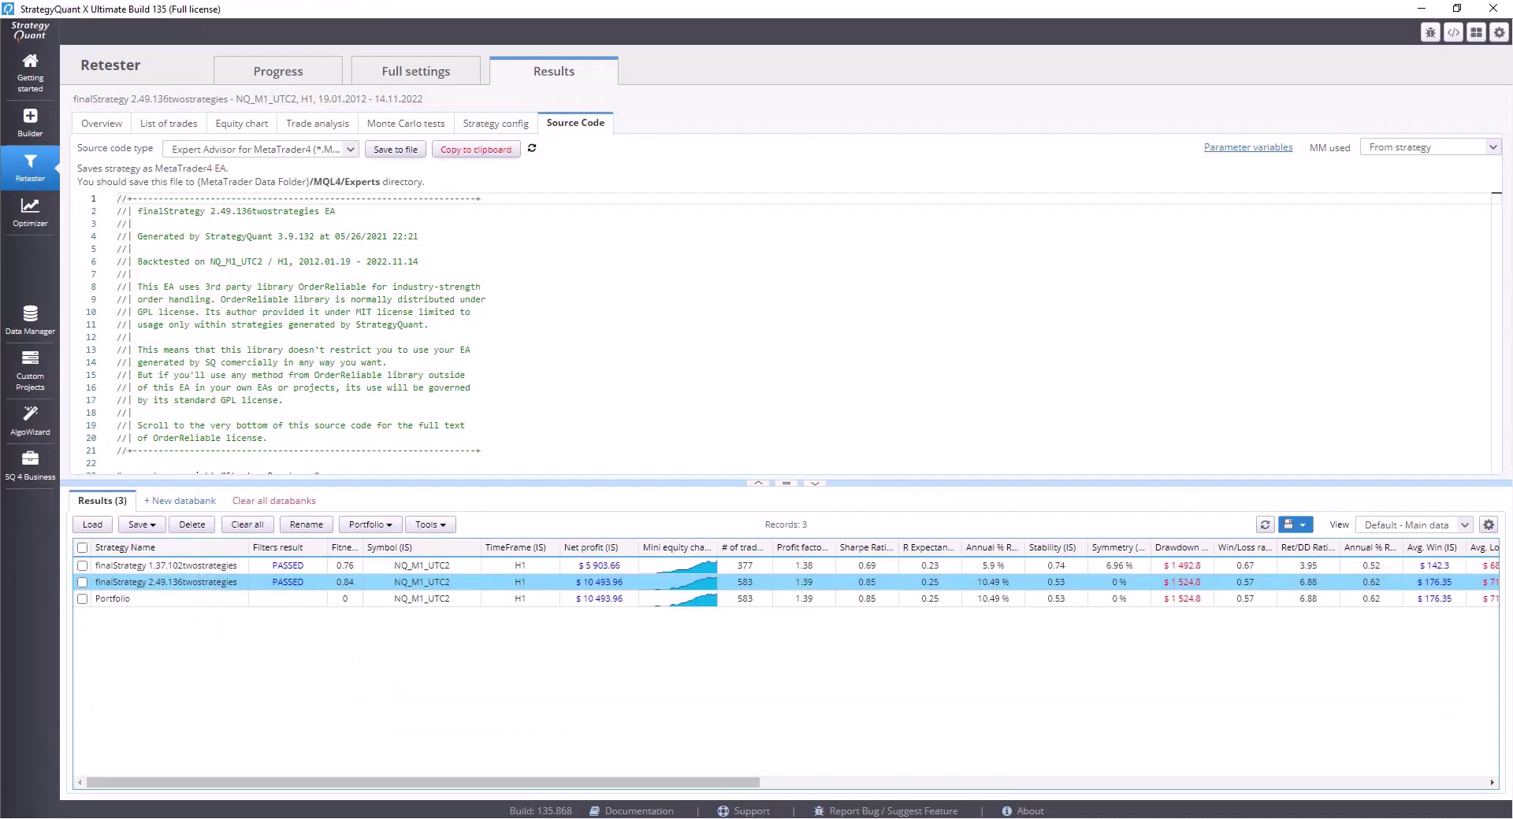
click(219, 604)
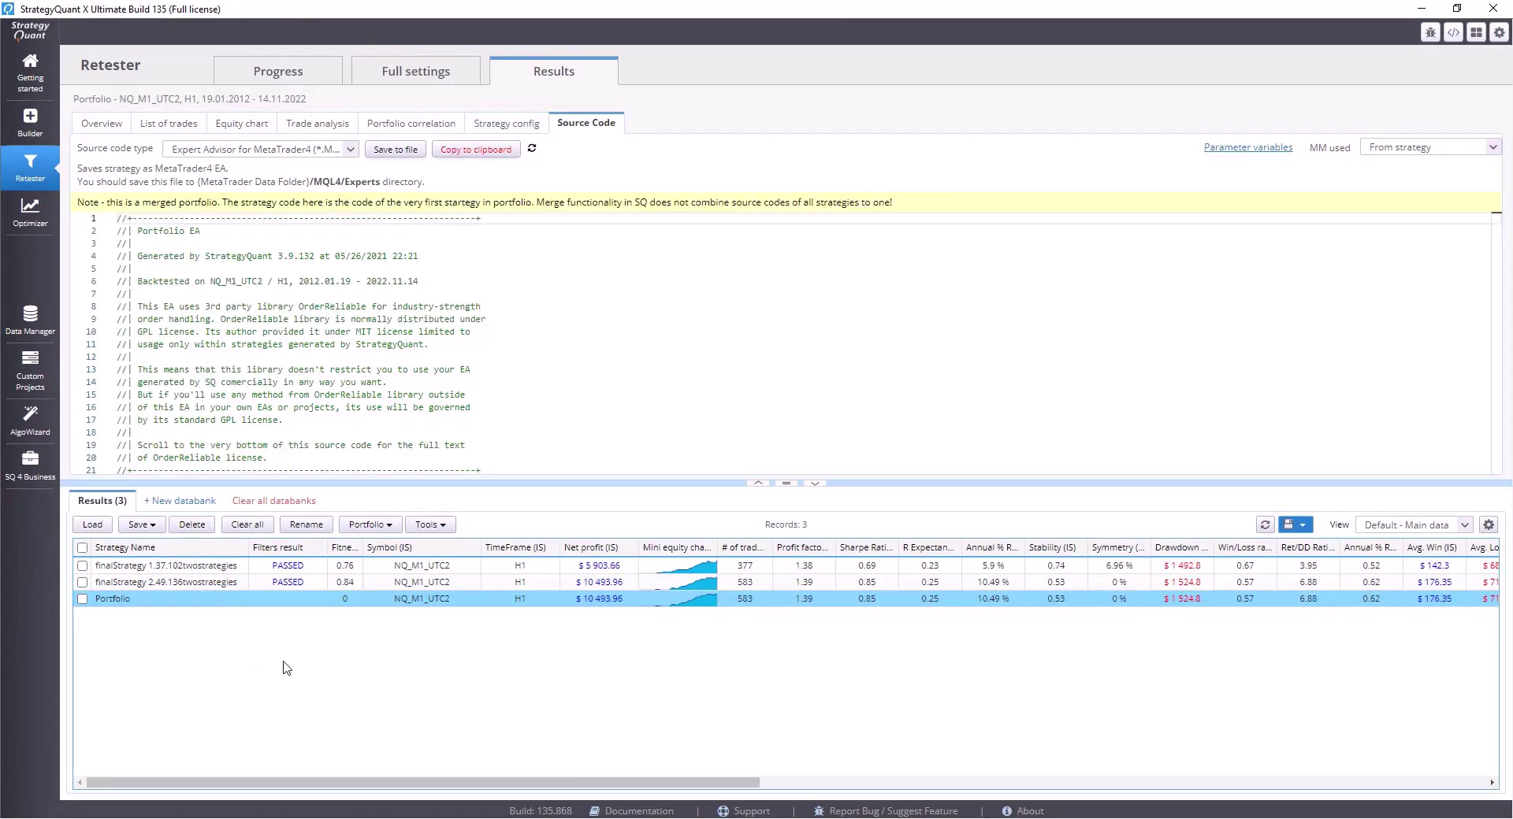
click(317, 123)
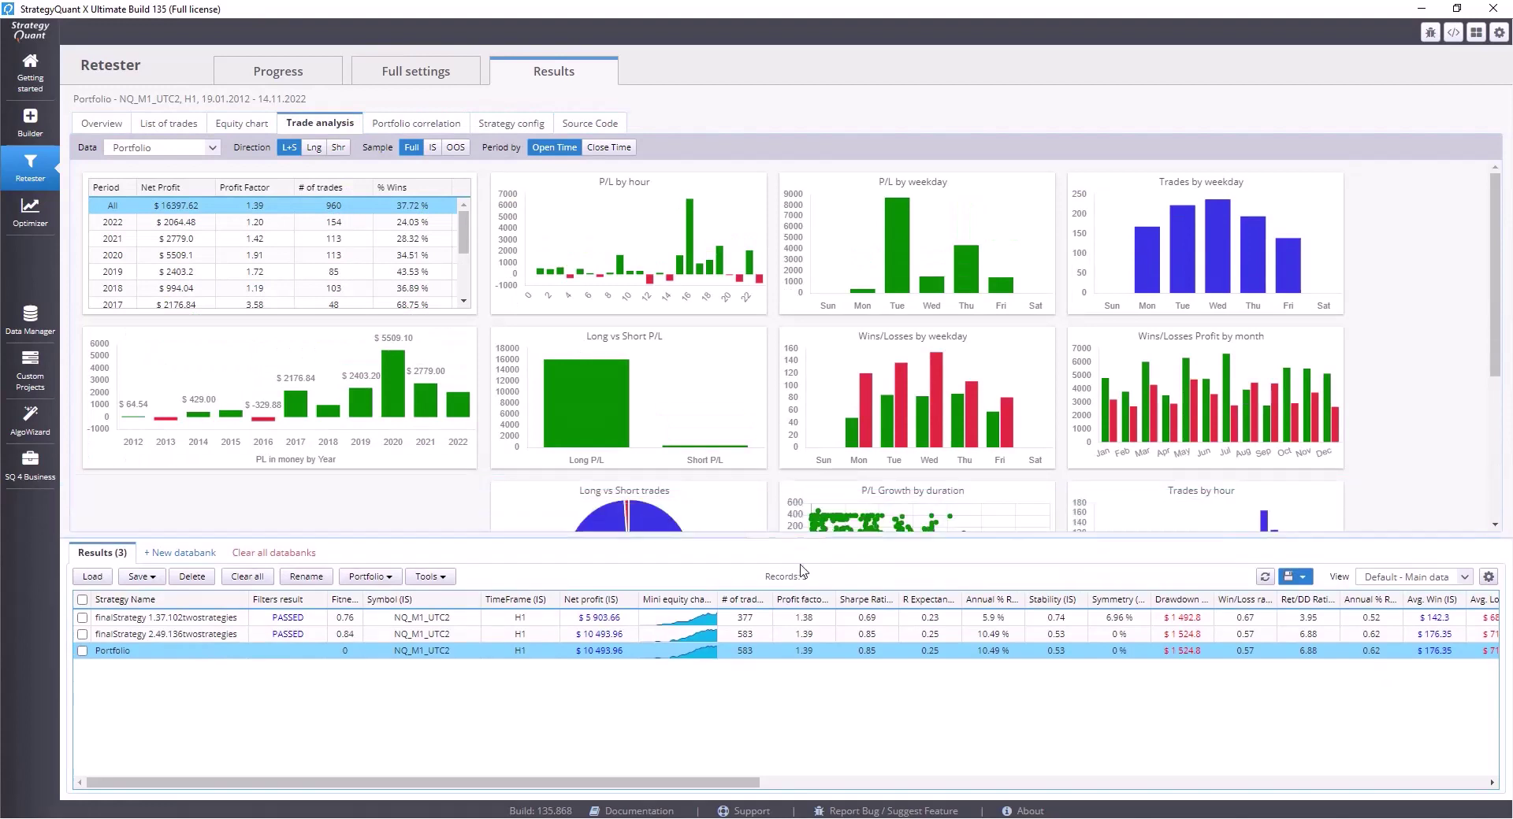
drag(788, 483, 807, 655)
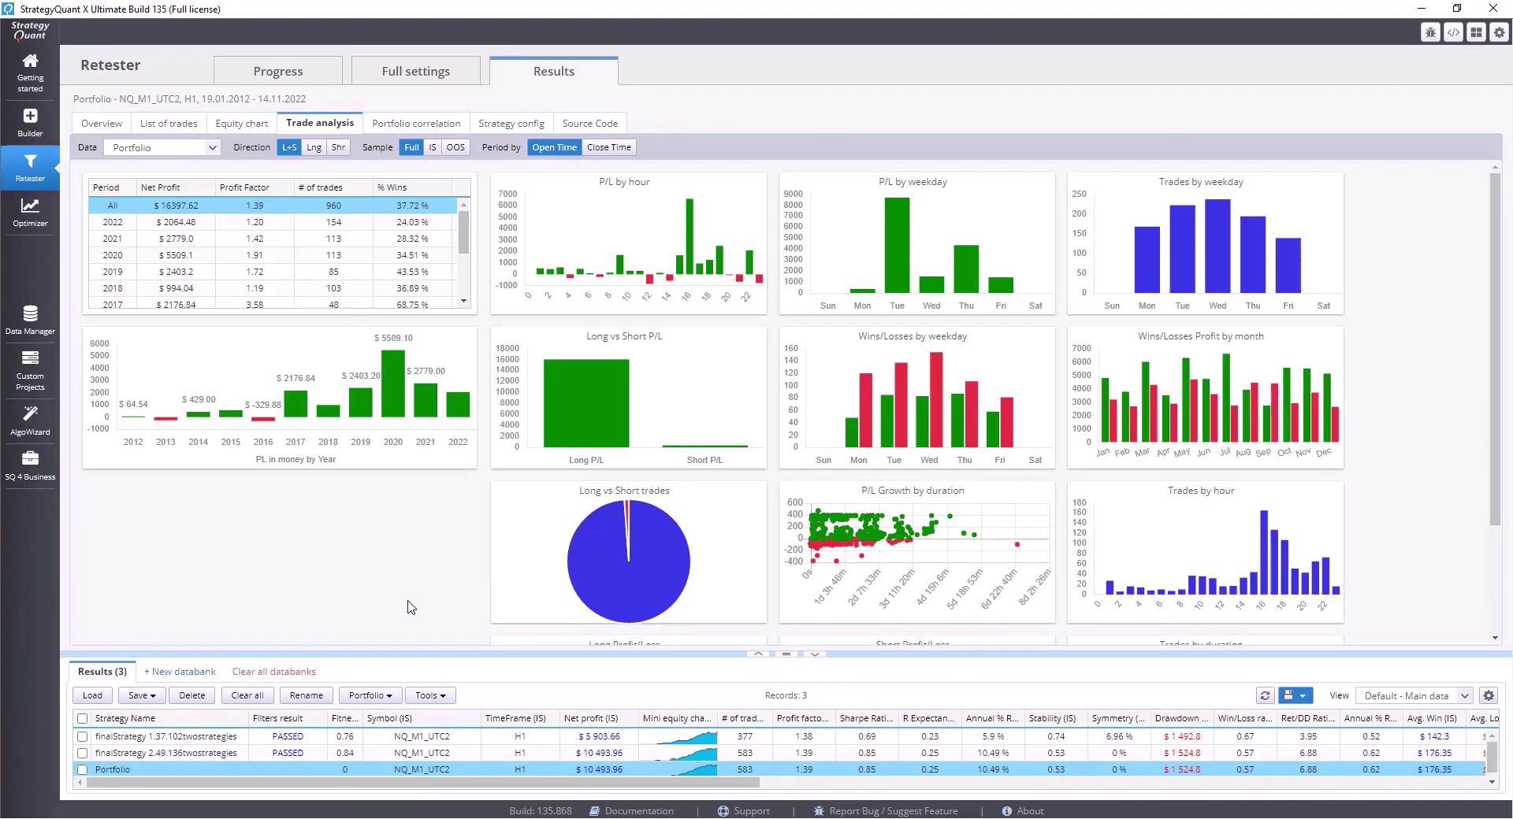
click(343, 223)
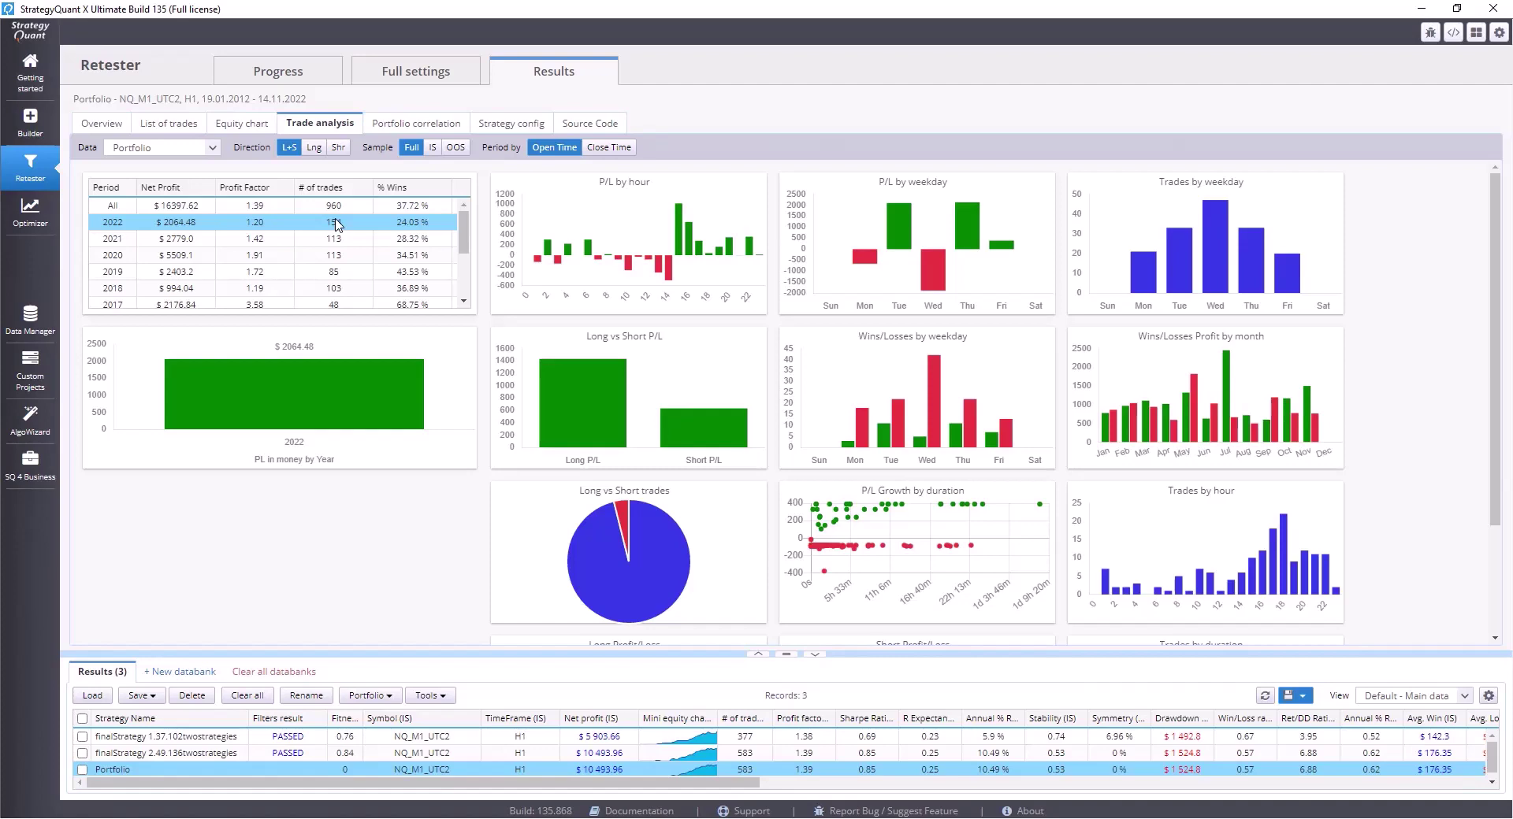
Step: Inspect the Portfolio's trade list from ticket 14719 and the retest Progress summary, then return to MetaTrader 4
click(177, 126)
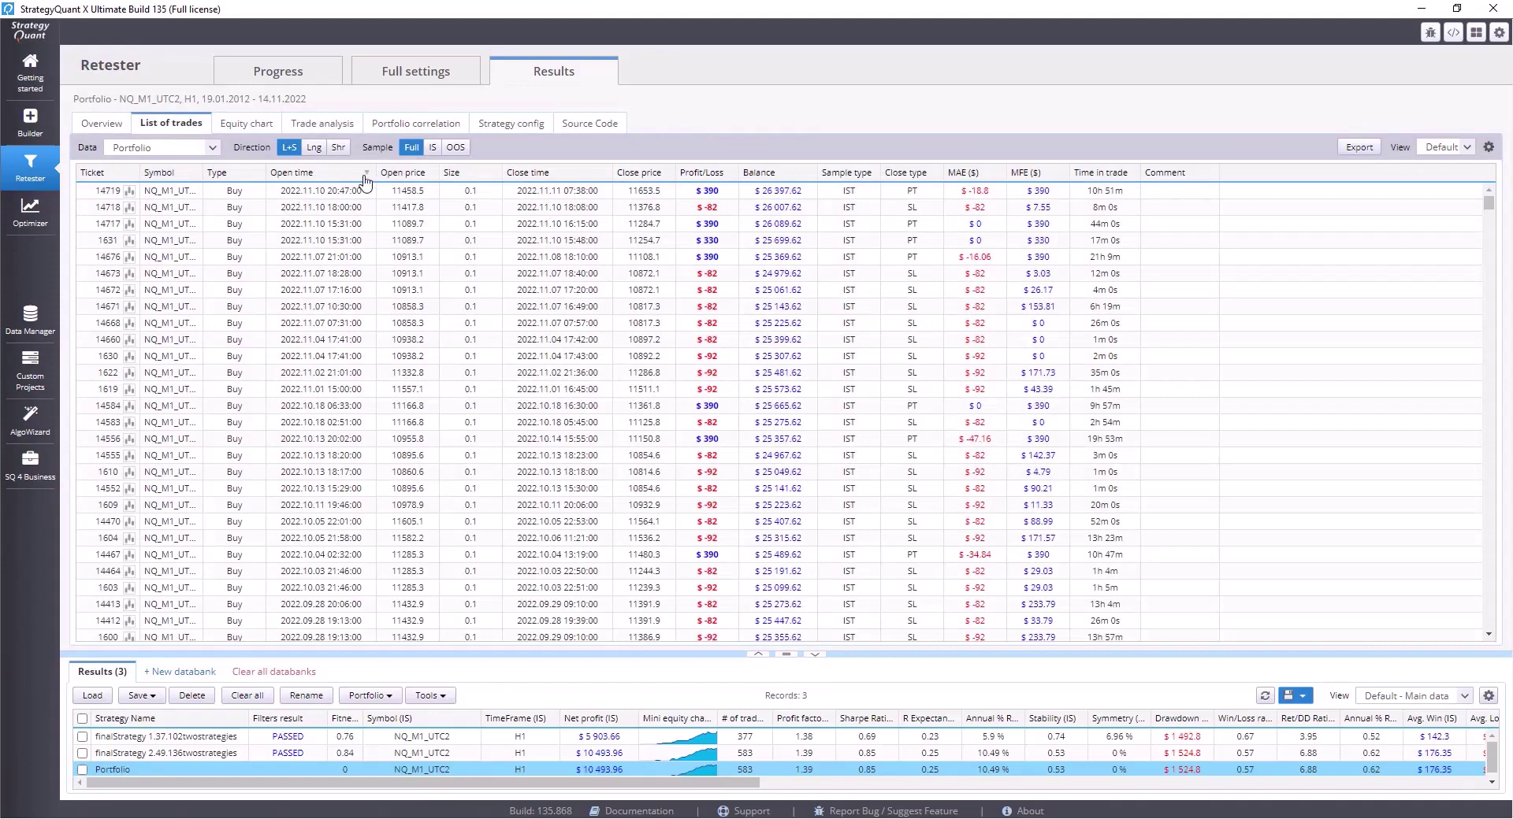
click(565, 194)
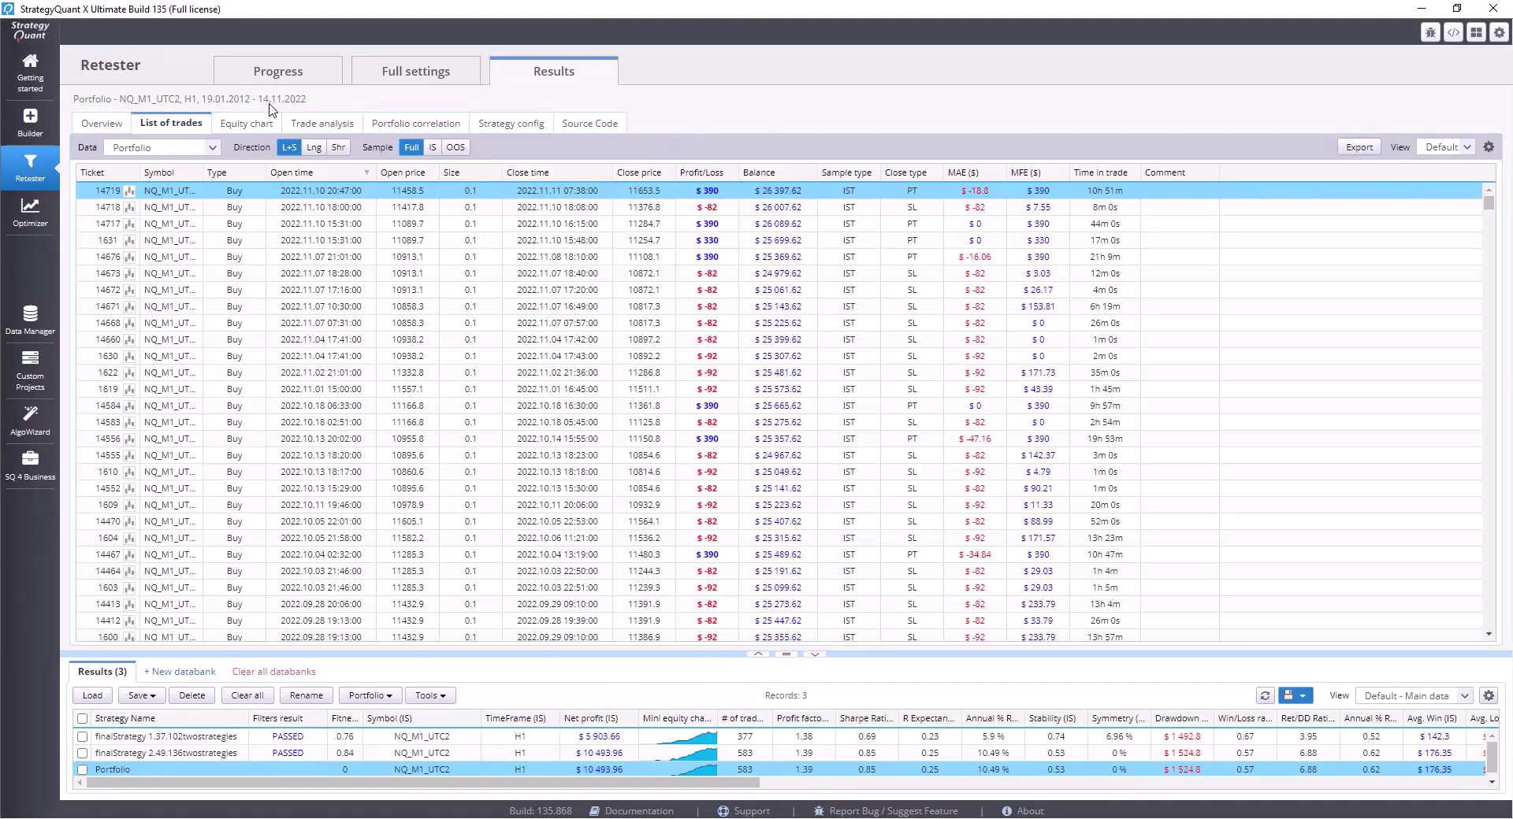
click(273, 80)
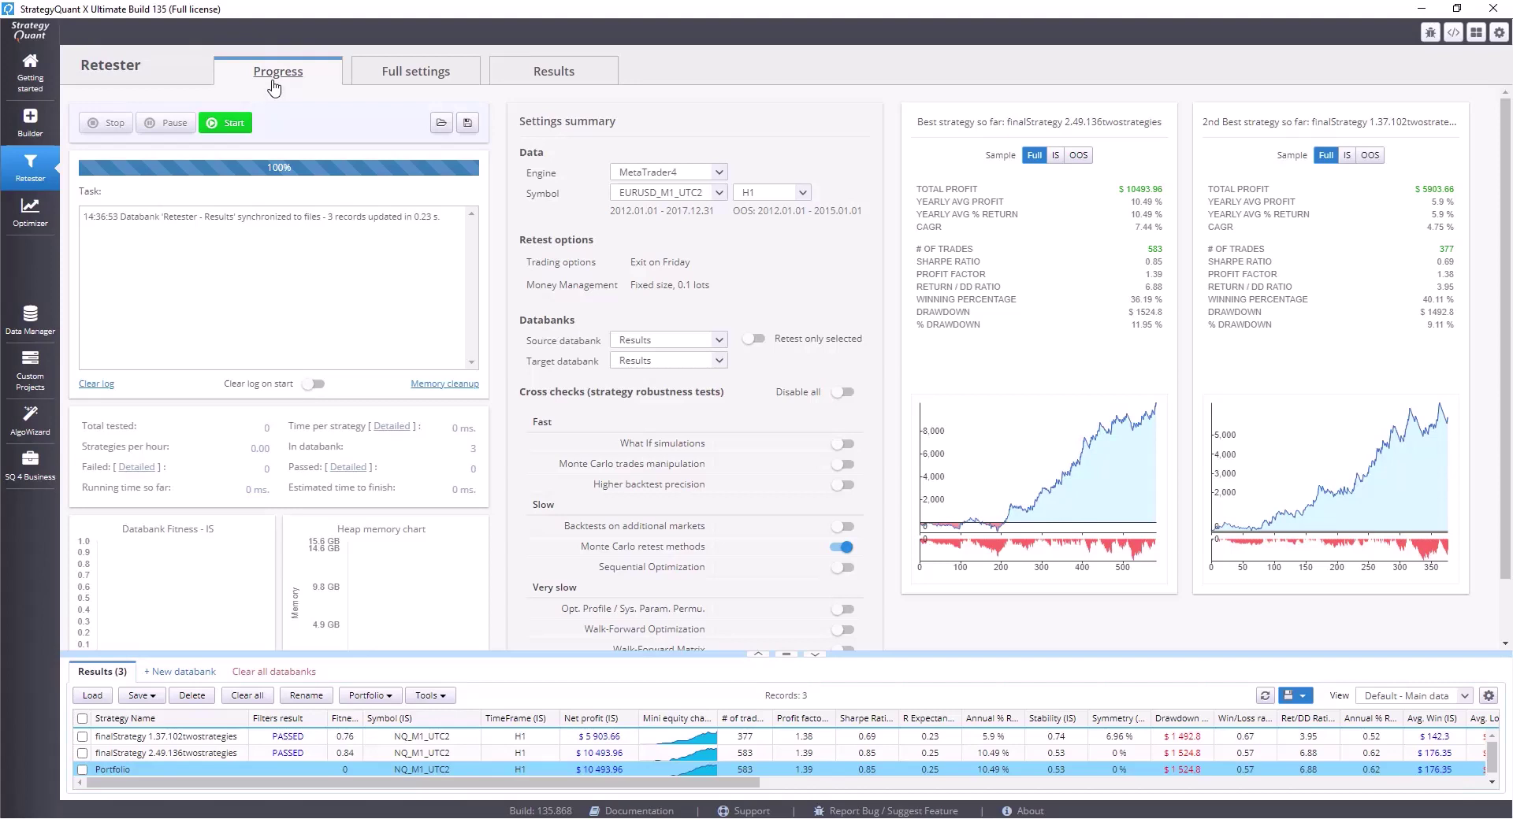
click(612, 815)
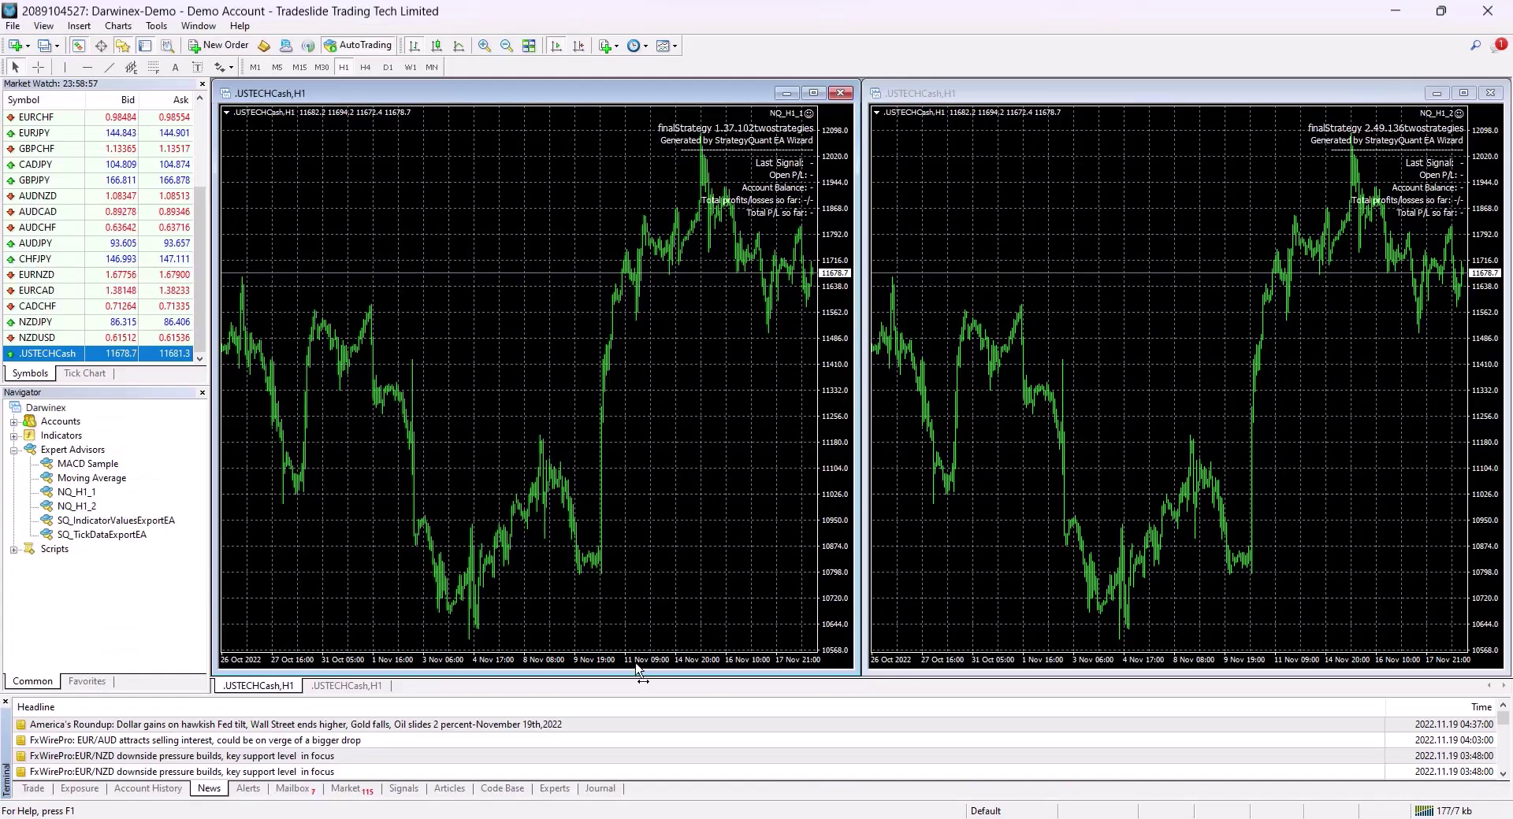